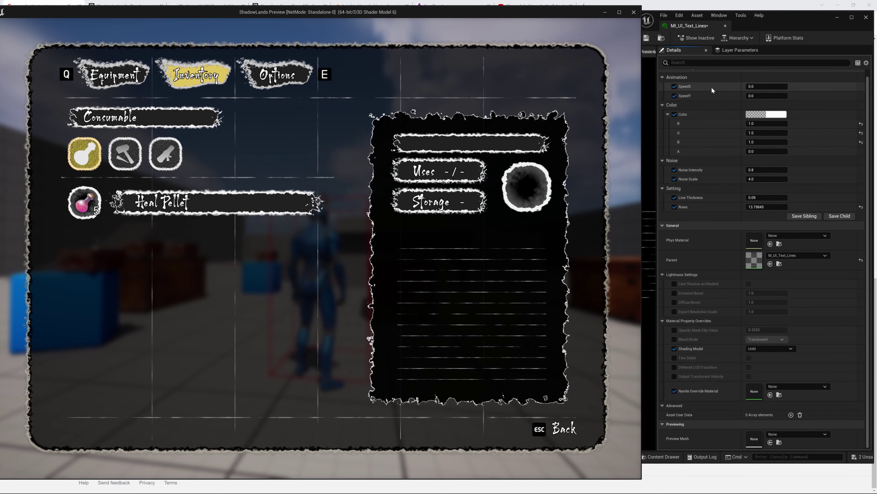
Try 0.1 for both the SpeedX and SpeedY animation parameters of MI_UI_Text_Lines, and reset both to their defaults
click(766, 86)
text(0.1)
click(779, 95)
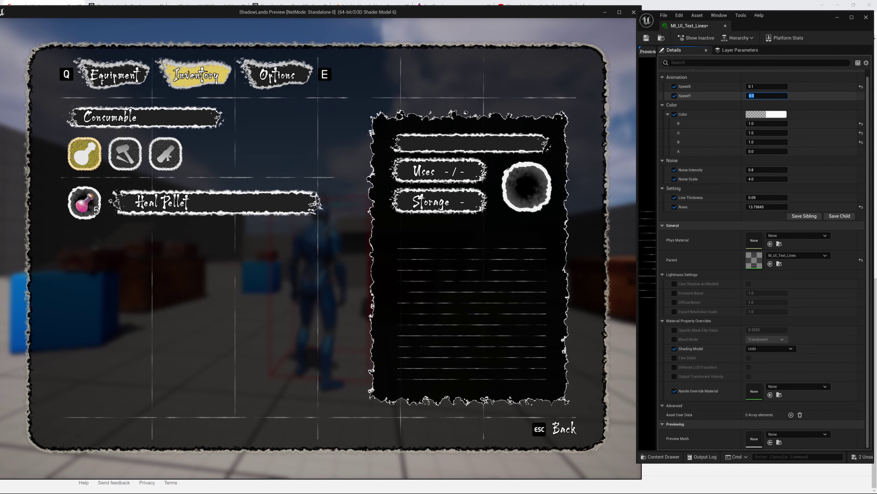
text(0.1)
key(Return)
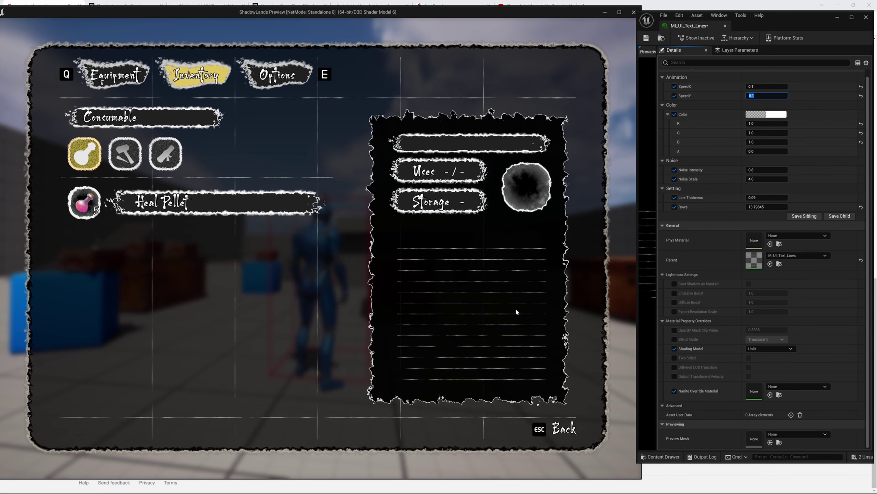
click(861, 96)
click(861, 87)
Try a green tint and different brightness for the Color parameter, and cancel the colour change
click(767, 114)
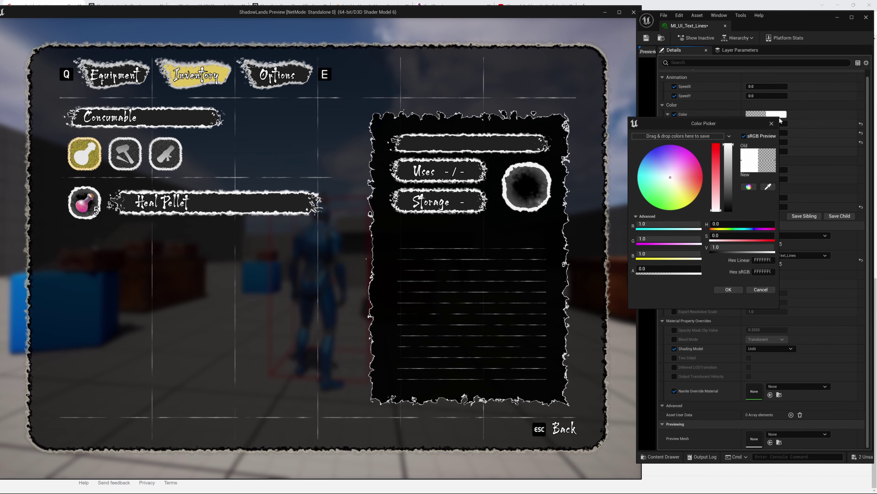
click(655, 199)
drag(653, 198, 656, 197)
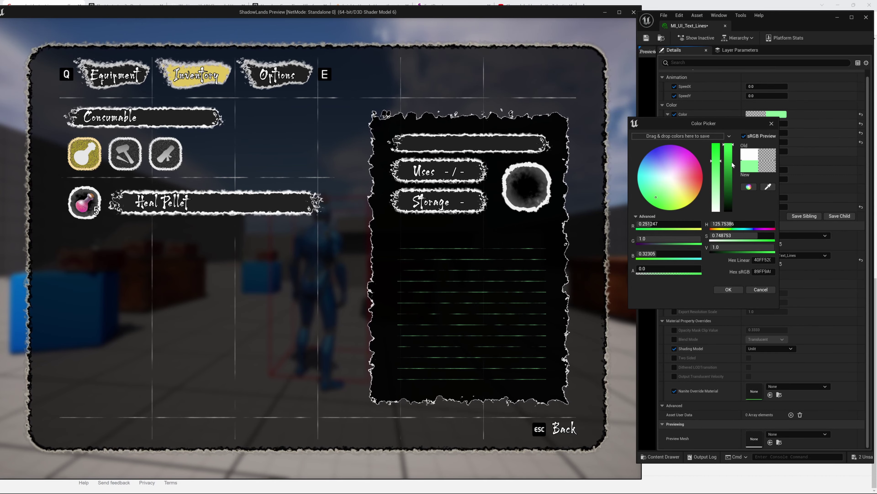
mouse_move(728, 160)
mouse_down()
mouse_move(729, 179)
mouse_move(728, 167)
mouse_up()
drag(683, 187, 728, 157)
click(767, 290)
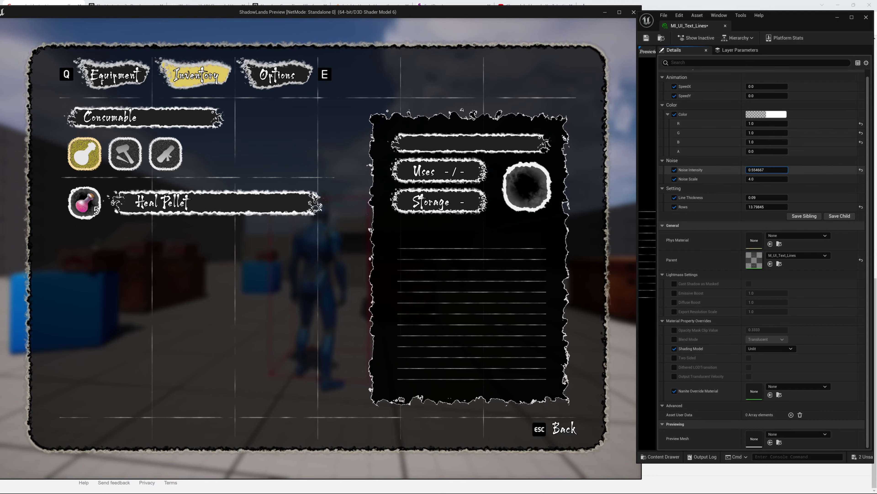
Try lower and higher Noise Intensity values on the text lines, and reset the parameter to its default
click(651, 250)
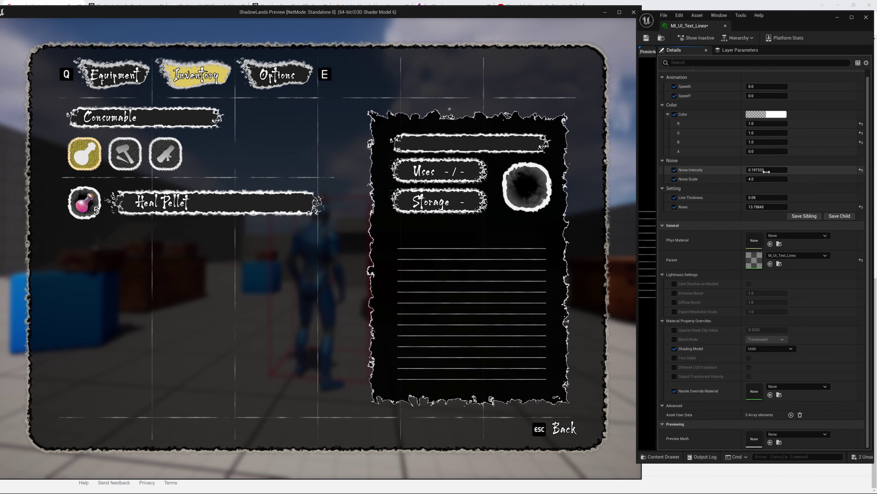
drag(762, 170, 776, 170)
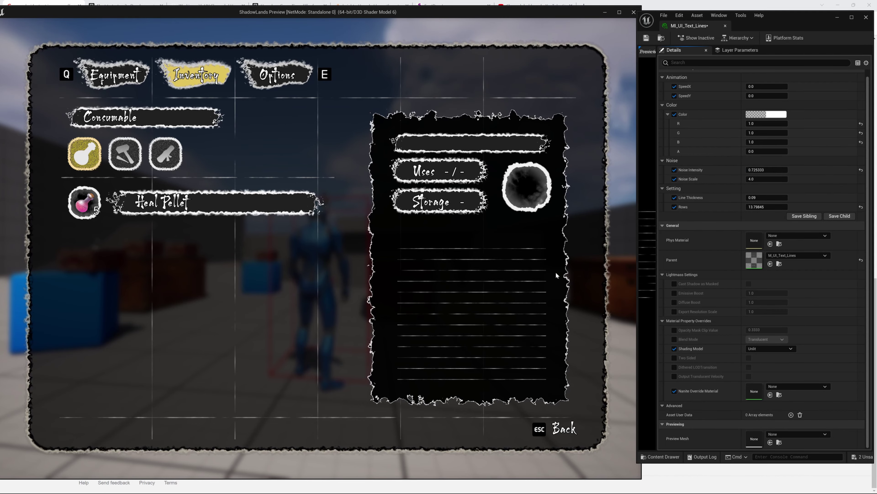
click(862, 170)
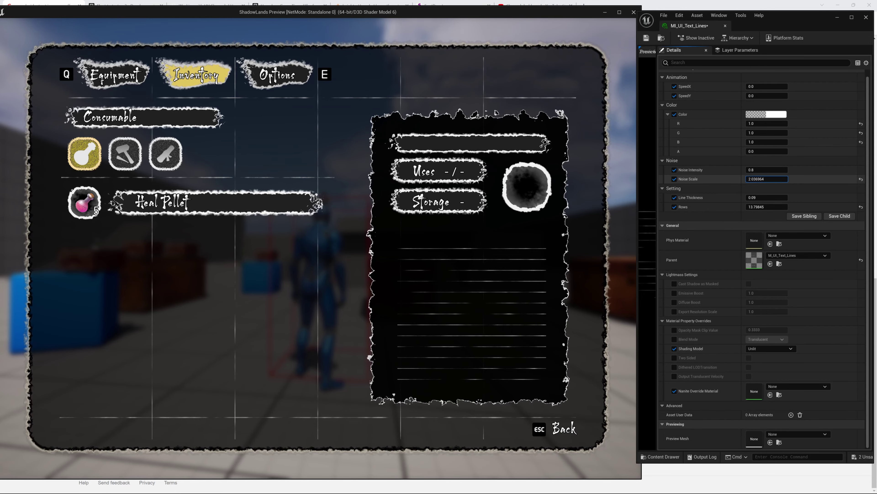
Try different Noise Scale and Line Thickness values on the text lines, and reset both to their defaults
mouse_move(767, 179)
mouse_down()
mouse_move(753, 179)
mouse_move(786, 179)
mouse_move(777, 179)
mouse_up()
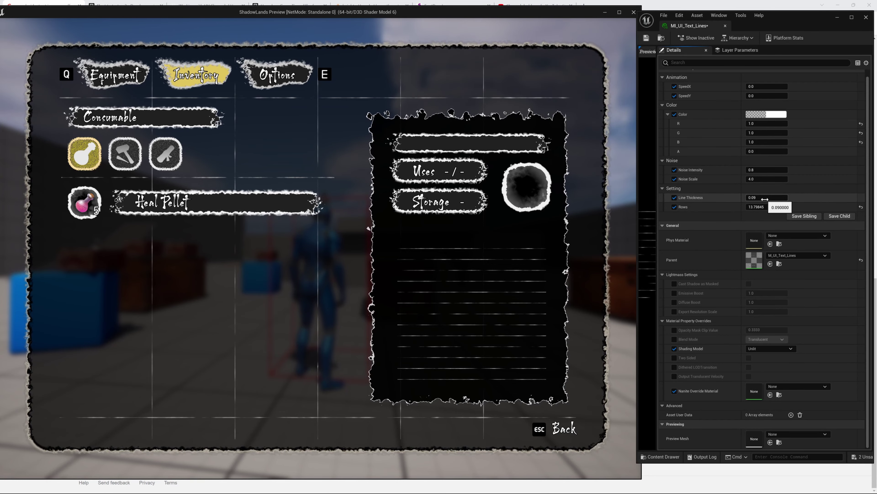
drag(765, 199, 794, 199)
click(860, 197)
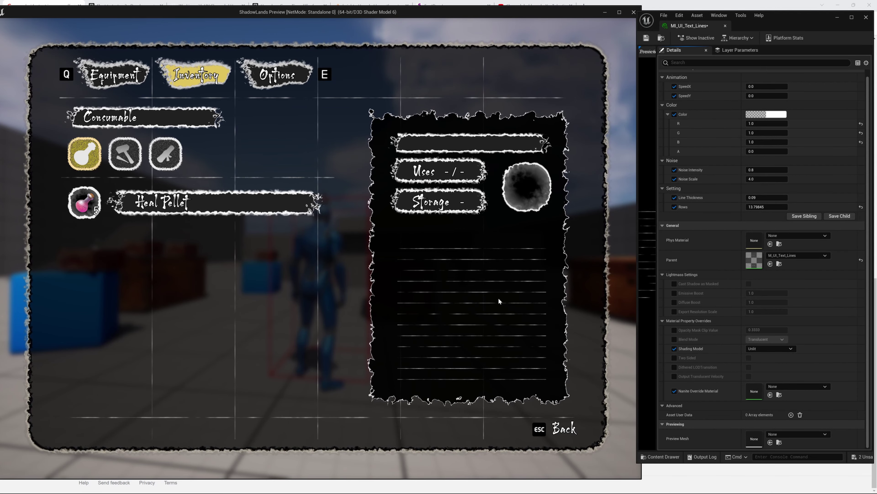
Show the Heal Pellet description in the game preview and set the Rows parameter to 14 to match the text
drag(766, 206, 746, 206)
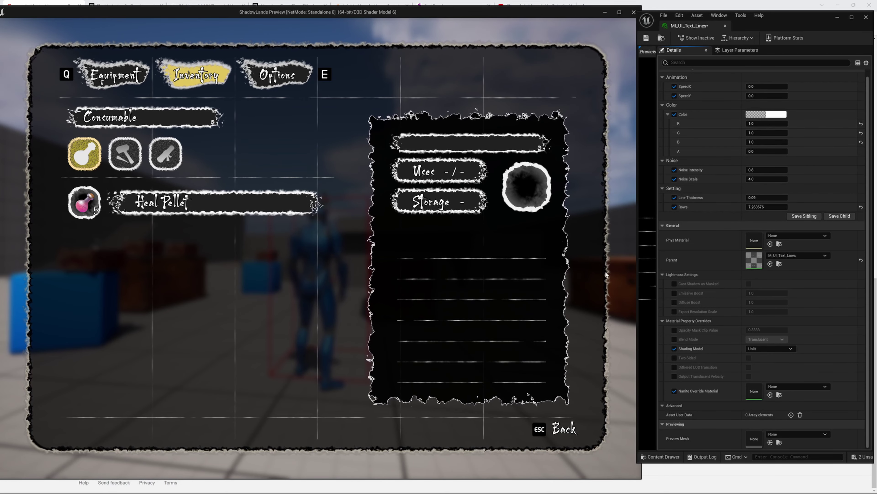
click(177, 207)
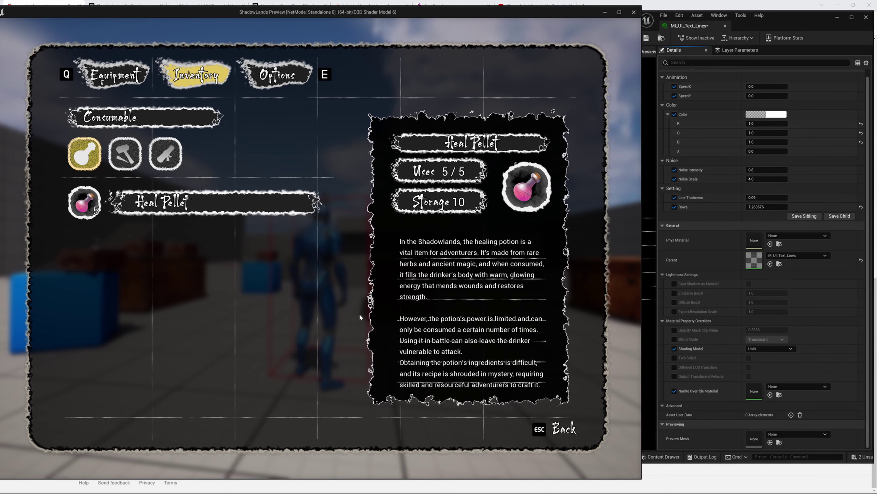
click(757, 208)
drag(756, 206, 764, 216)
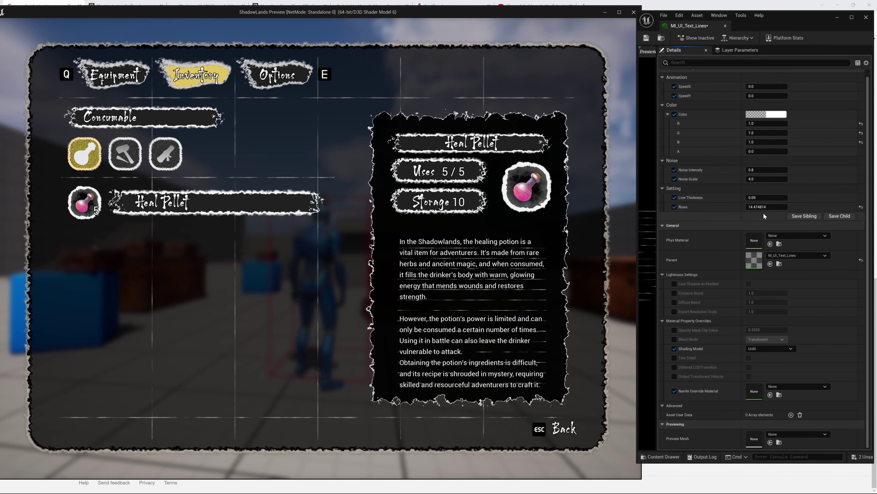
click(776, 207)
text(14)
key(Return)
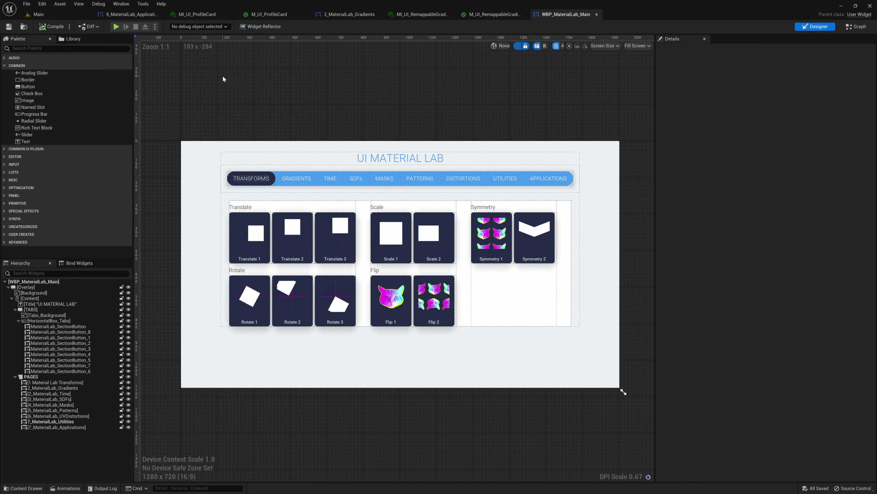
Start migrating the MaterialFunctions folder from the UIMaterialLab content
key(ctrl+space)
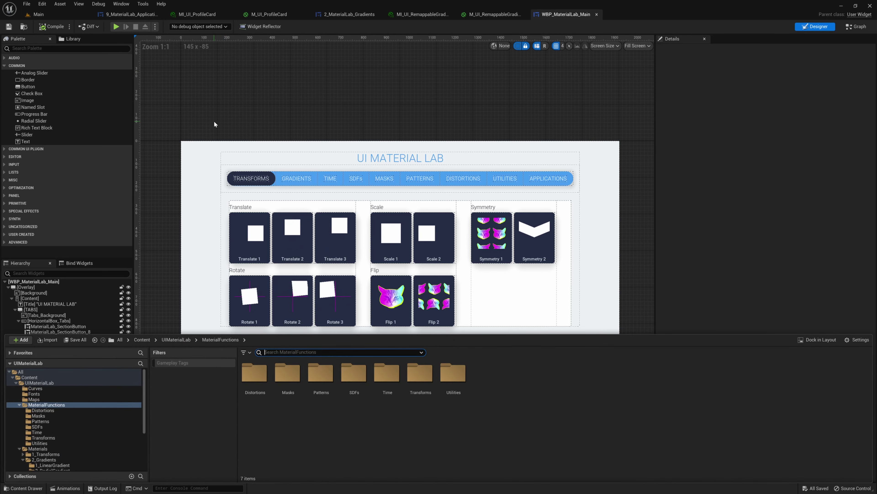
right_click(62, 406)
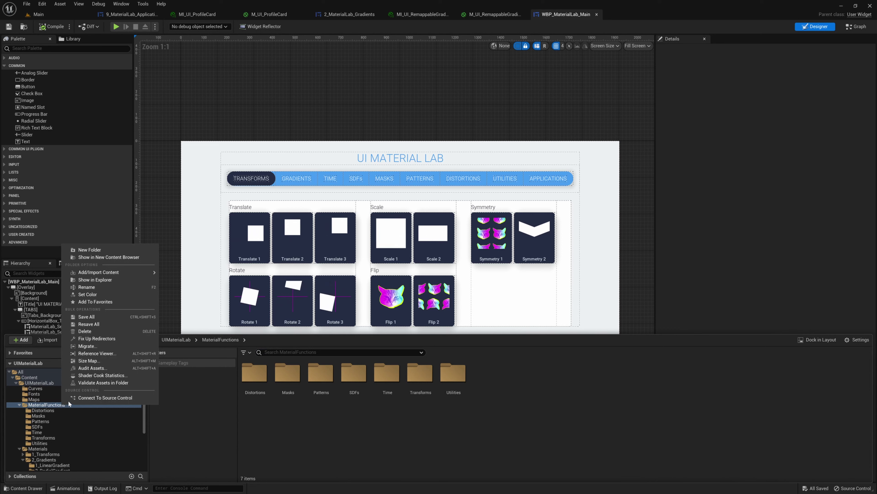
click(88, 346)
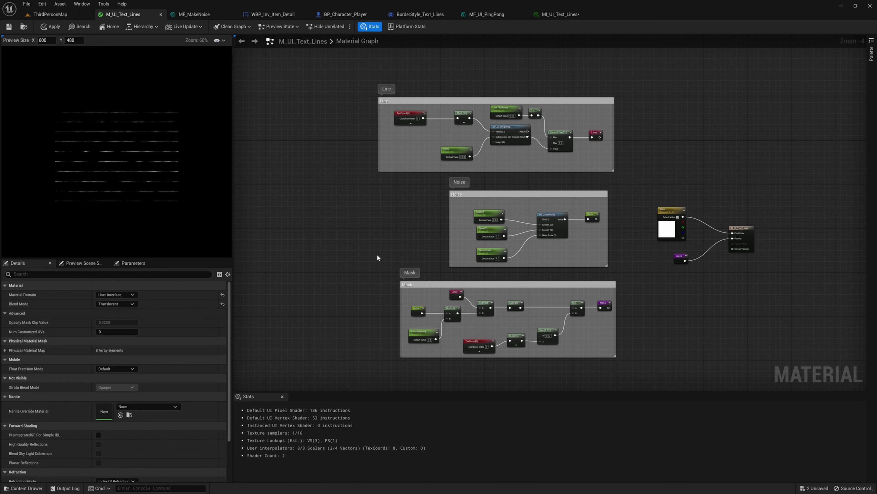
Select the result node of M_UI_Text_Lines and set its Material Domain to User Interface
right_drag(377, 254, 312, 263)
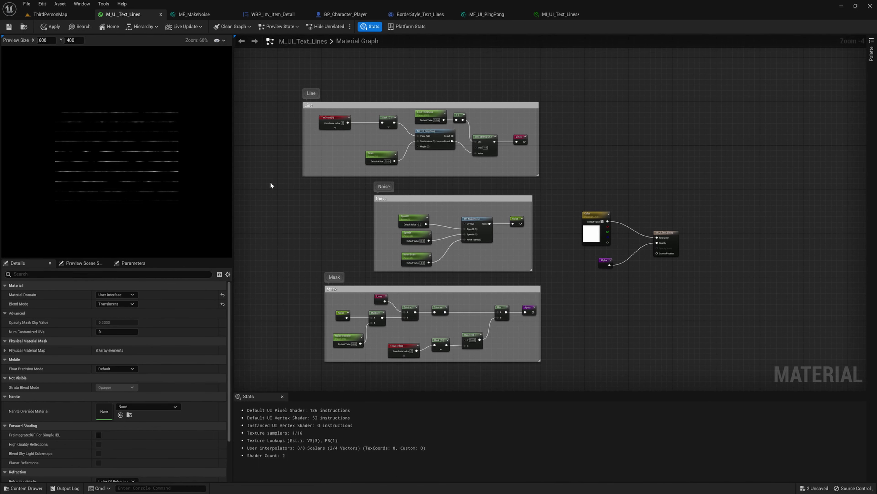
scroll(541, 237, up, 4)
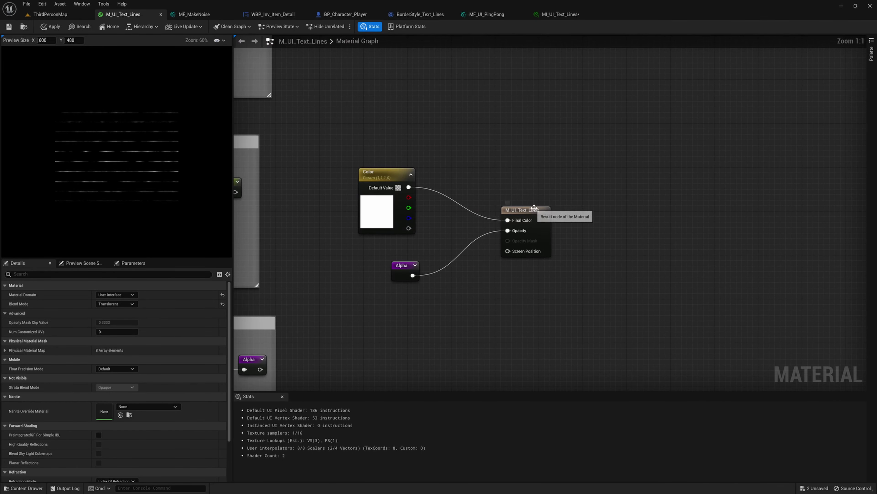
click(534, 208)
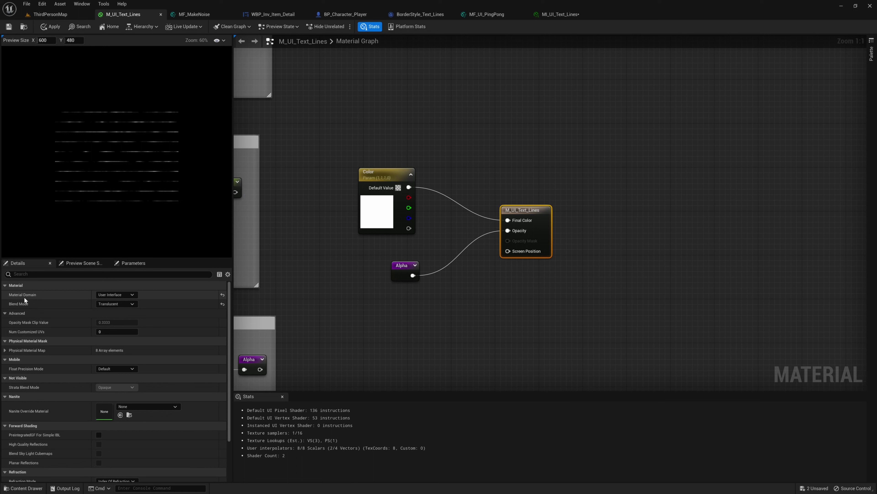
click(116, 298)
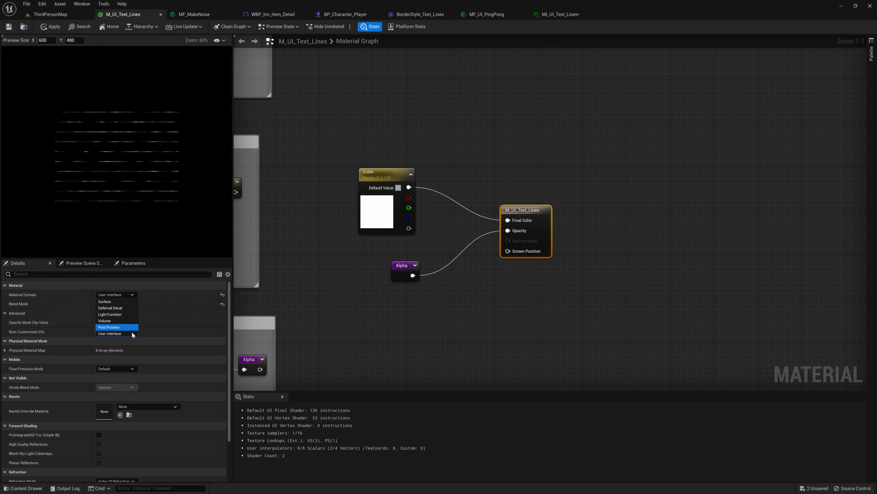
click(117, 334)
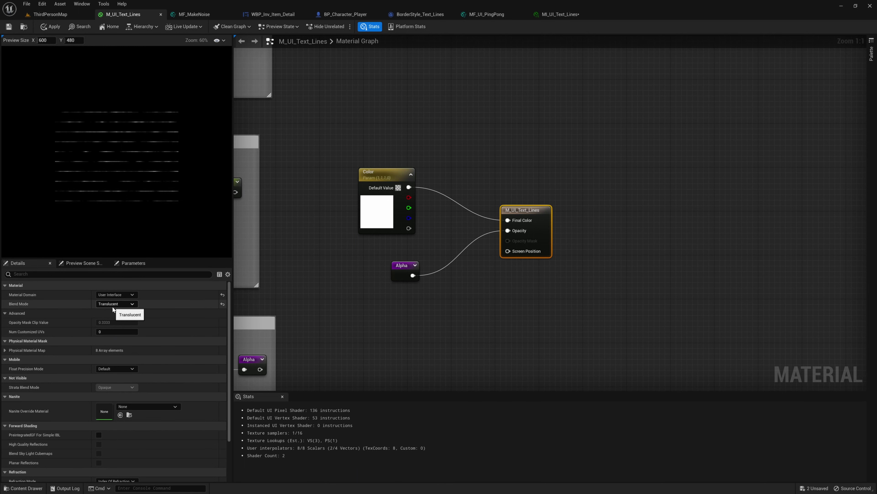
Preview the output of the Lines reroute node at the end of the Line group
right_drag(367, 285, 305, 300)
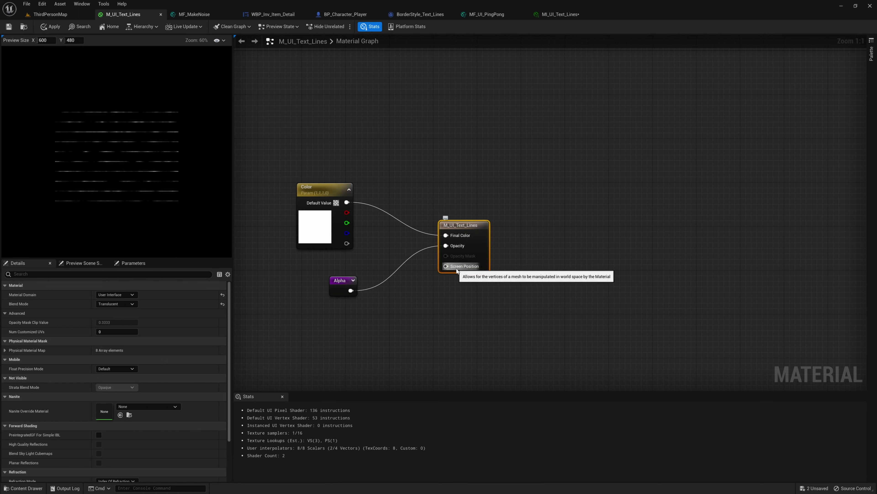
scroll(438, 271, down, 1)
scroll(437, 269, down, 1)
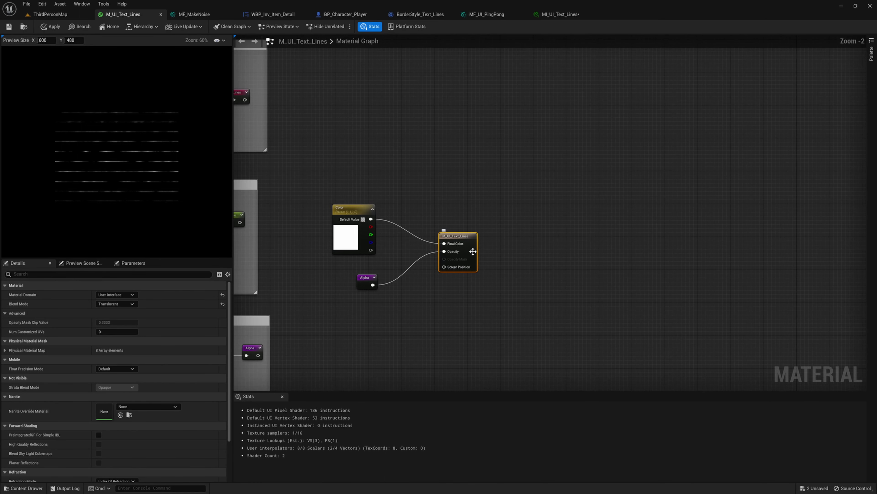
scroll(437, 263, down, 2)
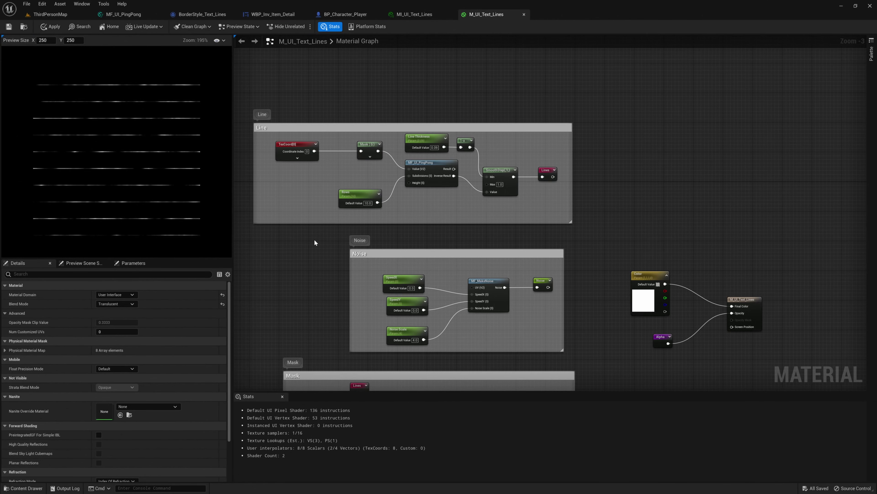
right_drag(316, 239, 317, 252)
click(540, 192)
key(space)
Add an MF_UI_PingPong function node in the empty graph area above the Line group
right_drag(456, 250, 487, 300)
right_drag(463, 161, 473, 184)
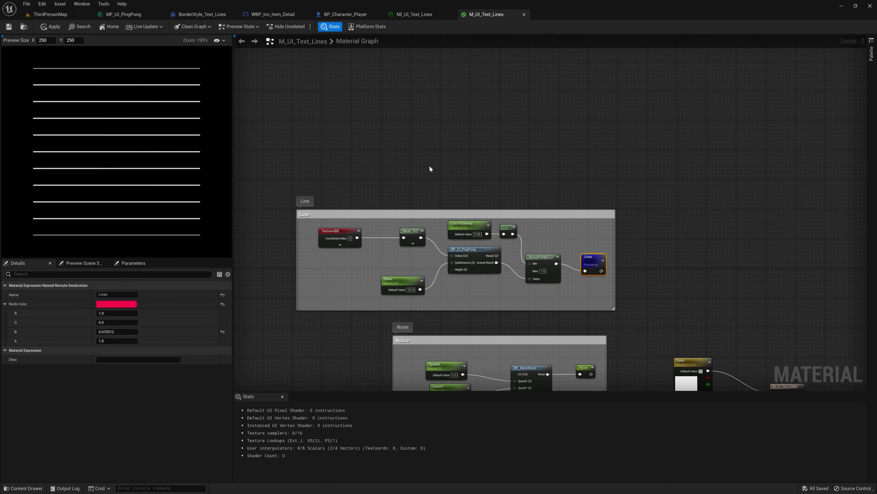
right_drag(443, 149, 443, 161)
right_click(442, 159)
text(ping)
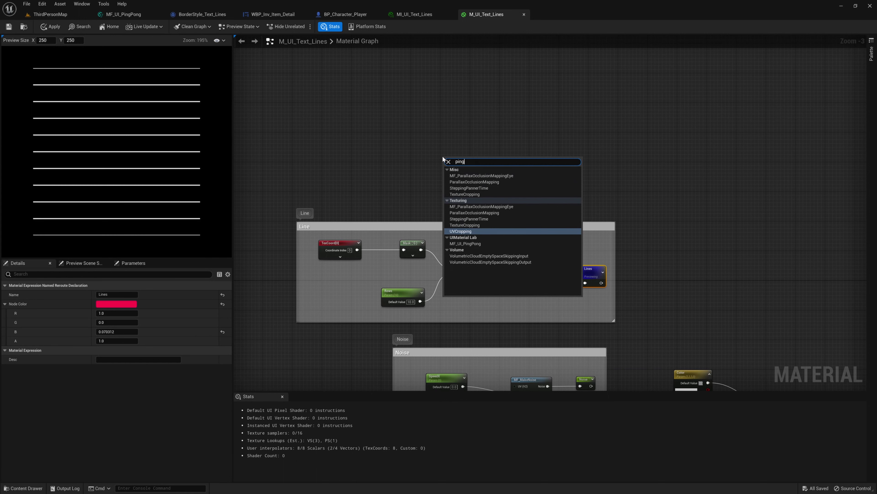
text(pong)
key(Return)
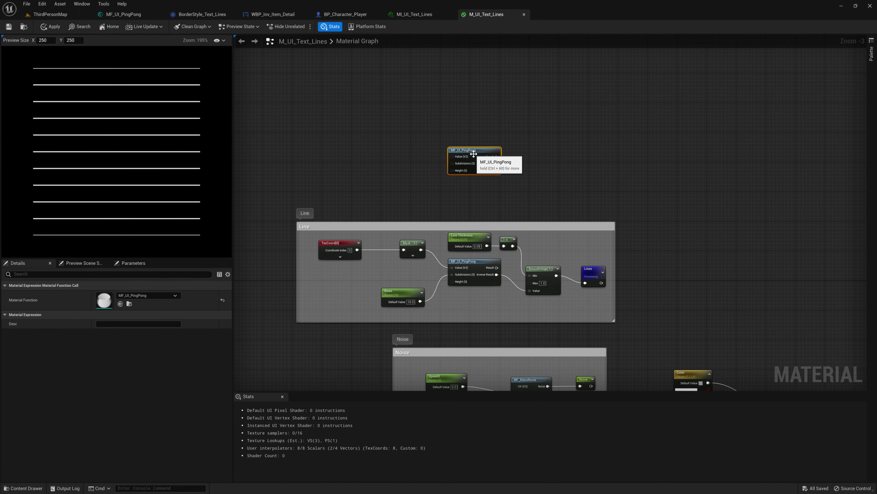
Add a TextureCoordinate node beside the new MF_UI_PingPong node above the Line group
scroll(430, 191, up, 3)
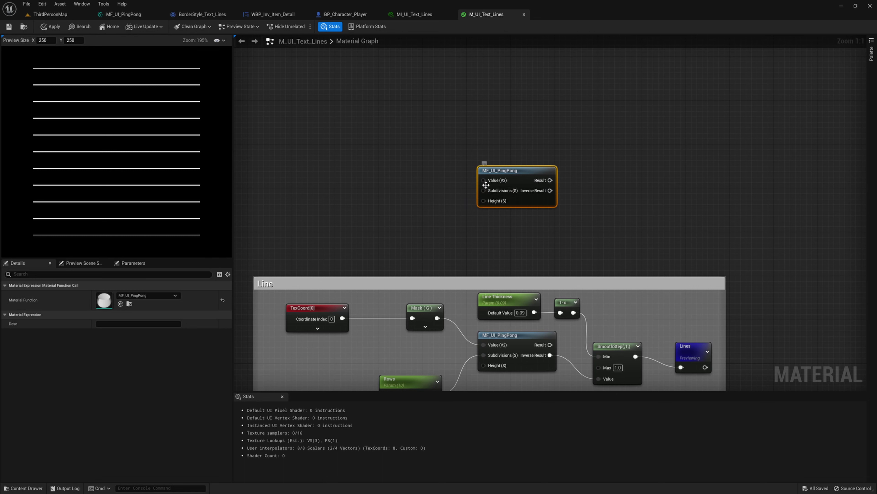
right_click(358, 160)
text(tex)
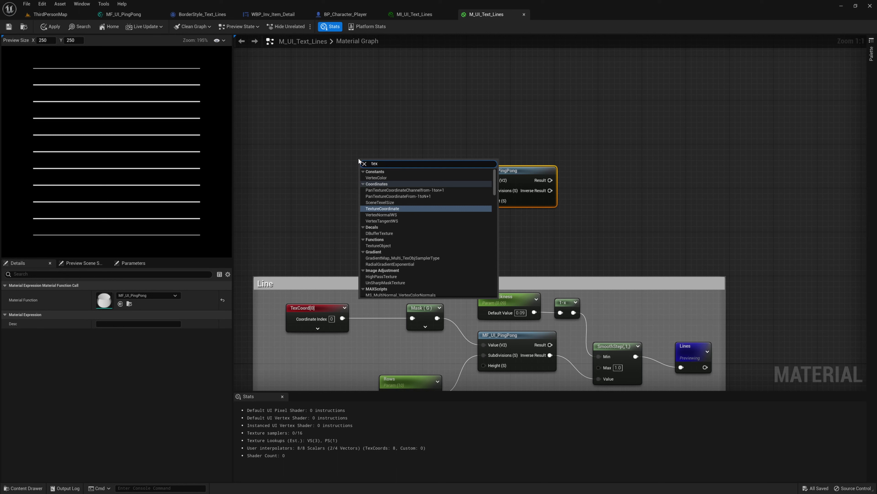
key(Return)
Add a ComponentMask node fed by the new TexCoord output and align it beside that node
drag(384, 166, 331, 159)
text(c)
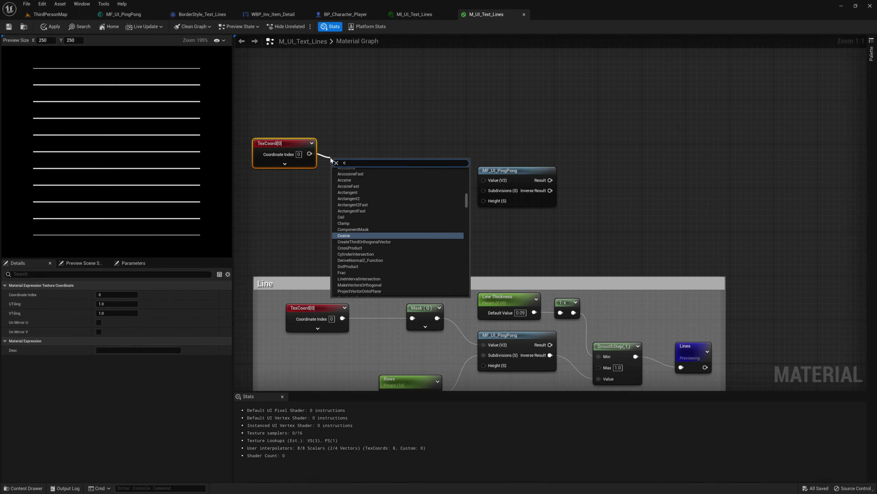
text(imp)
key(BackSpace)
key(BackSpace)
key(BackSpace)
text(omp)
key(Return)
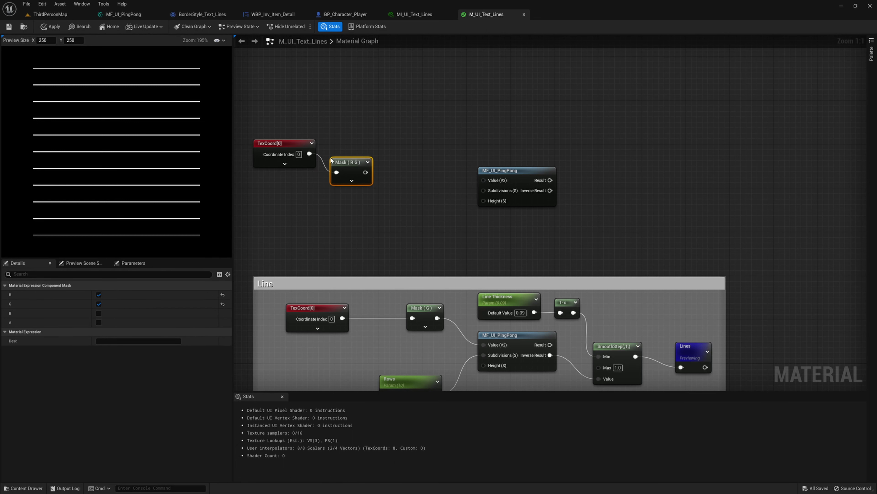
drag(331, 160, 335, 141)
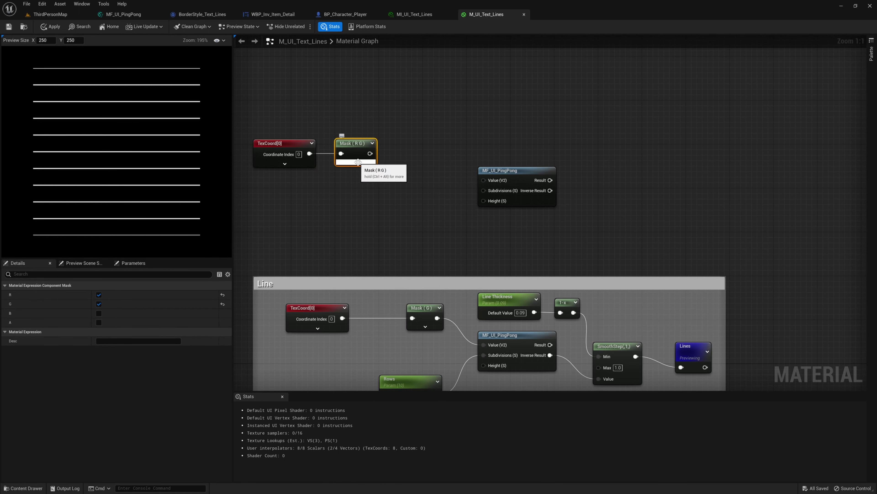
Expand and preview the new Mask node, and disable its G channel so only R is used
click(358, 163)
key(space)
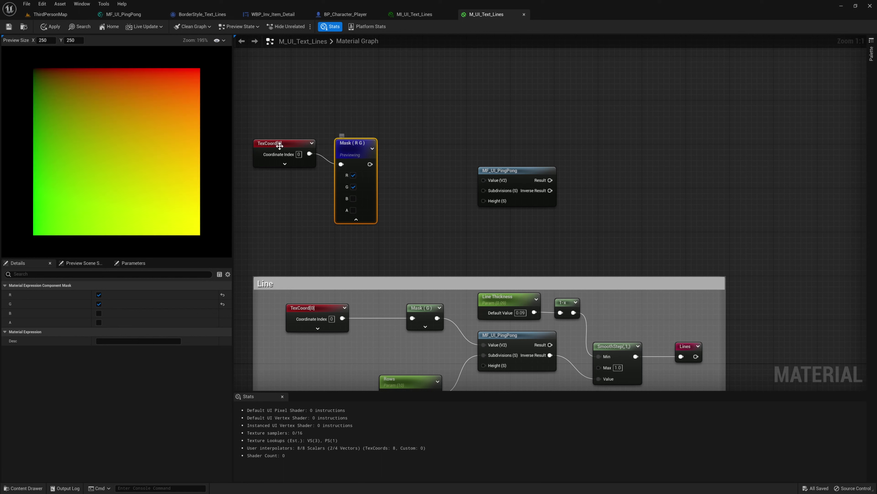
click(353, 187)
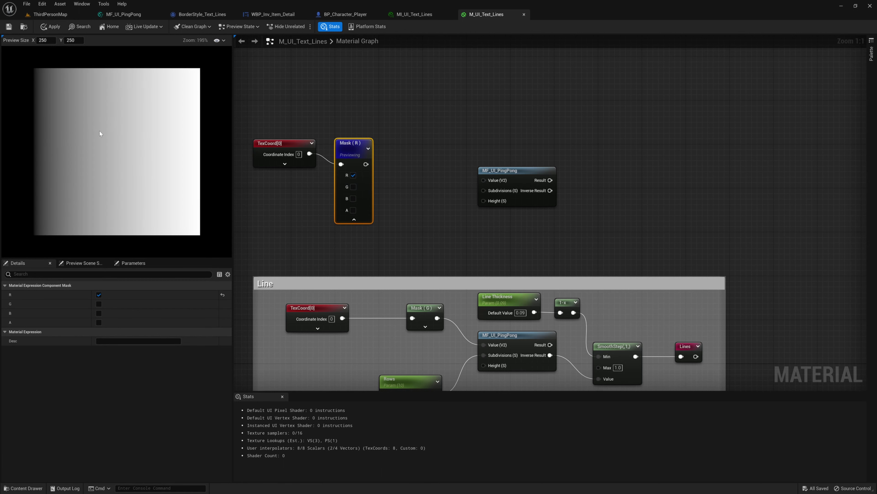
Wire the new Mask output into the Value input of the new MF_UI_PingPong, move that node closer and preview it
drag(353, 147, 353, 141)
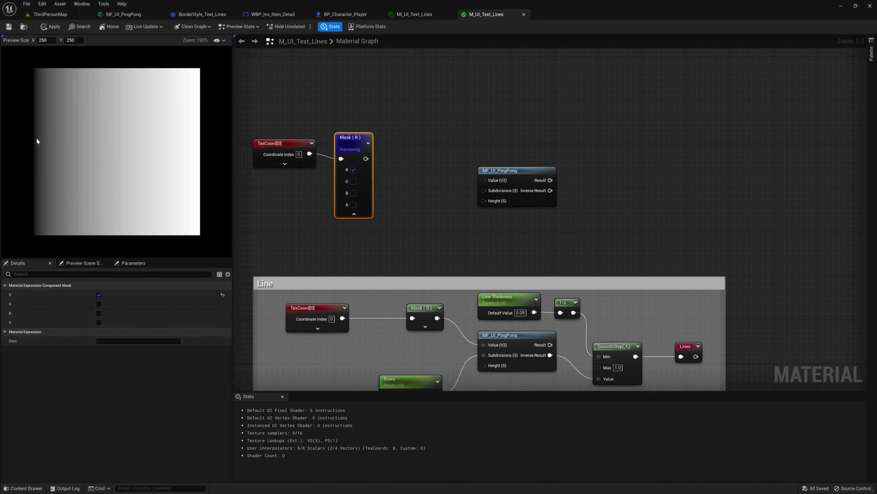
right_drag(457, 176, 446, 175)
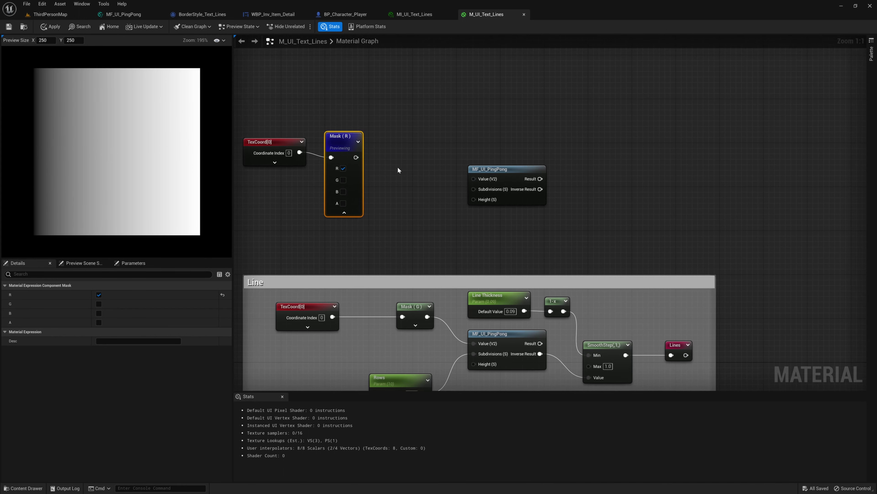
drag(360, 159, 474, 182)
drag(503, 174, 416, 135)
key(space)
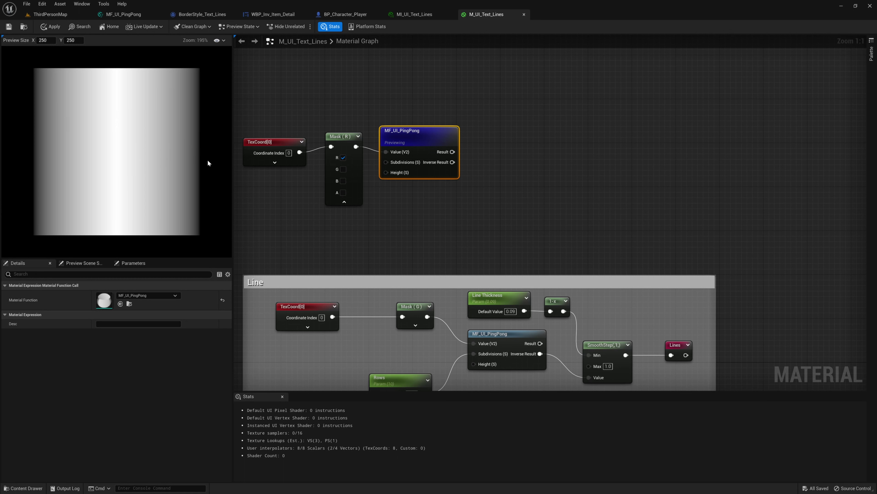
drag(402, 141, 396, 199)
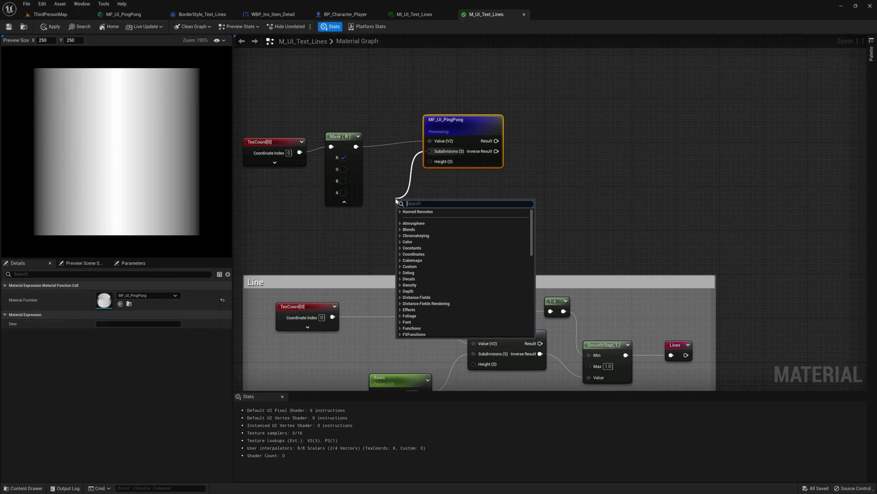
text(one)
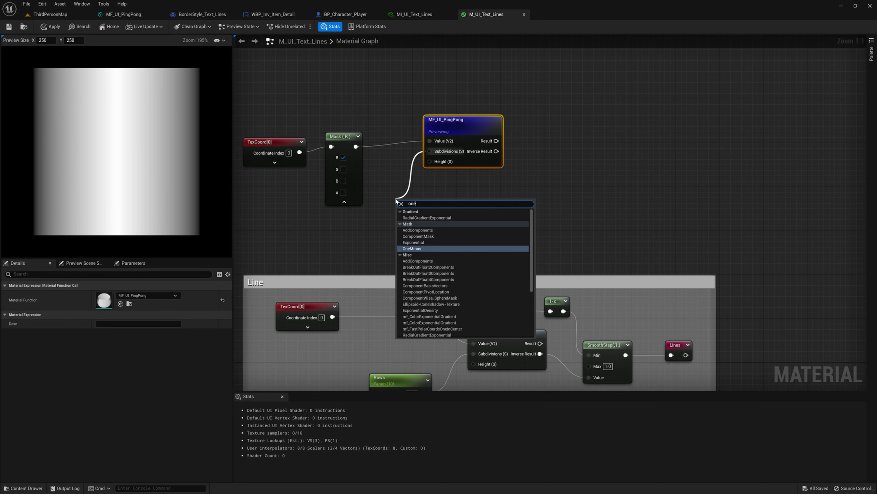
key(Return)
key(Delete)
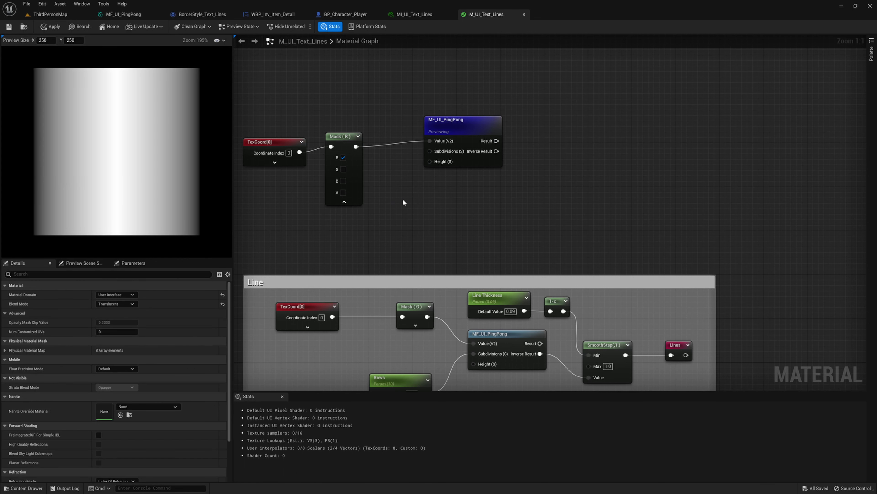
Add a Constant node with value 2 below the Mask node and wire it into the new MF_UI_PingPong's Subdivisions input
key(1)
click(403, 199)
drag(411, 204, 429, 151)
drag(380, 197, 384, 211)
text(2)
key(Return)
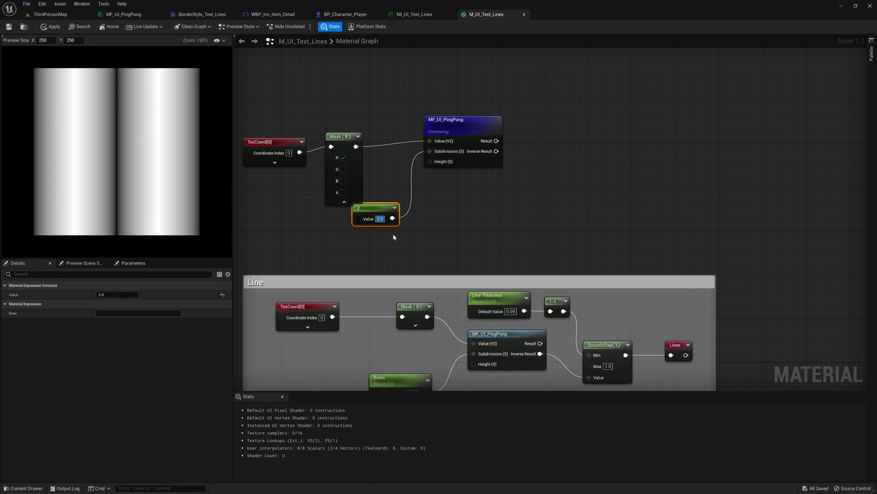
drag(386, 223, 370, 234)
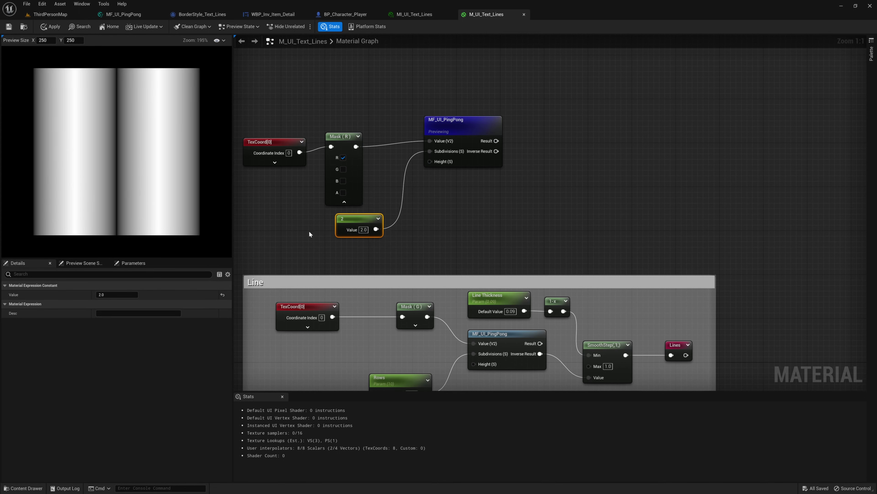
Set the constant feeding the Subdivisions input to 10
click(365, 230)
text(10)
key(Return)
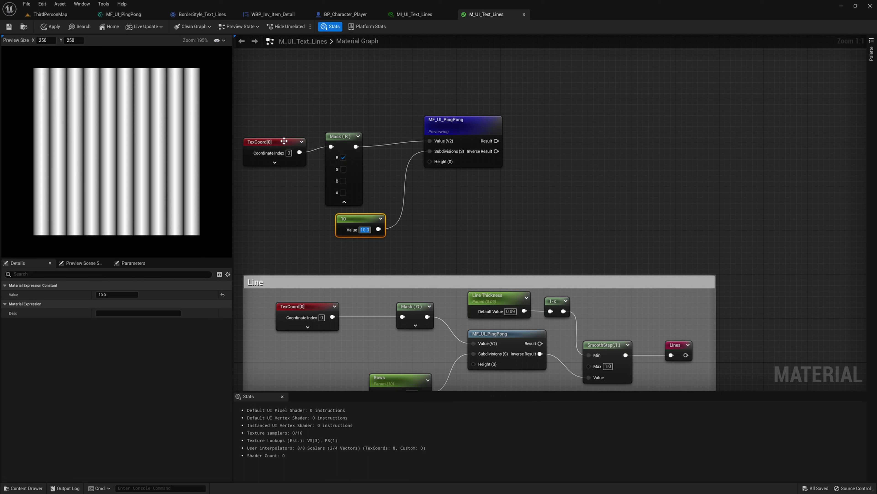
Switch the new Mask node from the R channel to G, align it with TexCoord, and preview the MF_UI_PingPong result
drag(284, 142, 284, 131)
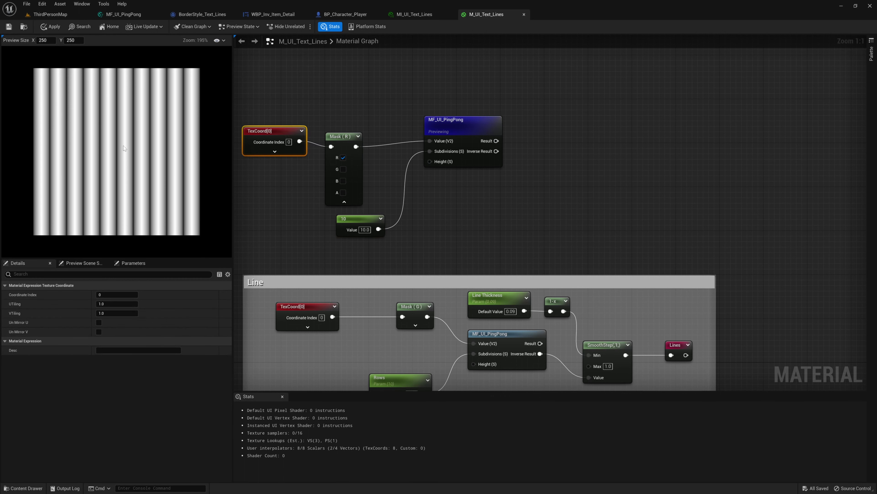
click(352, 168)
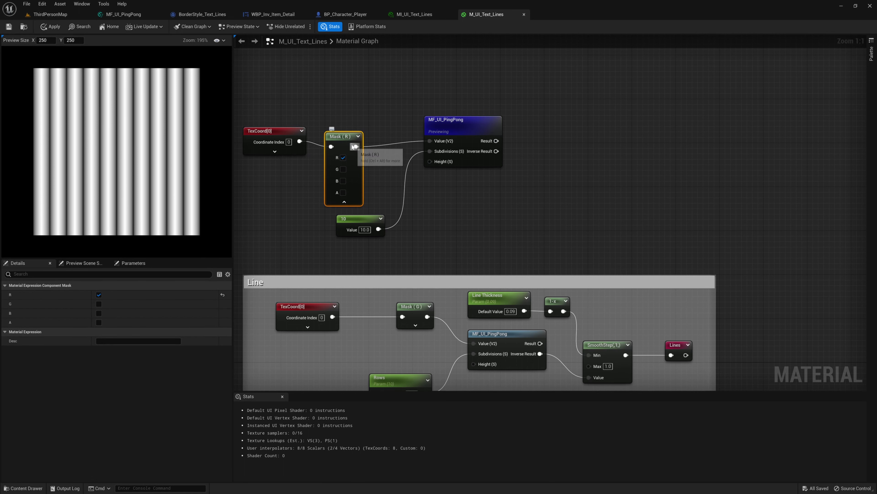
key(space)
click(344, 169)
click(343, 181)
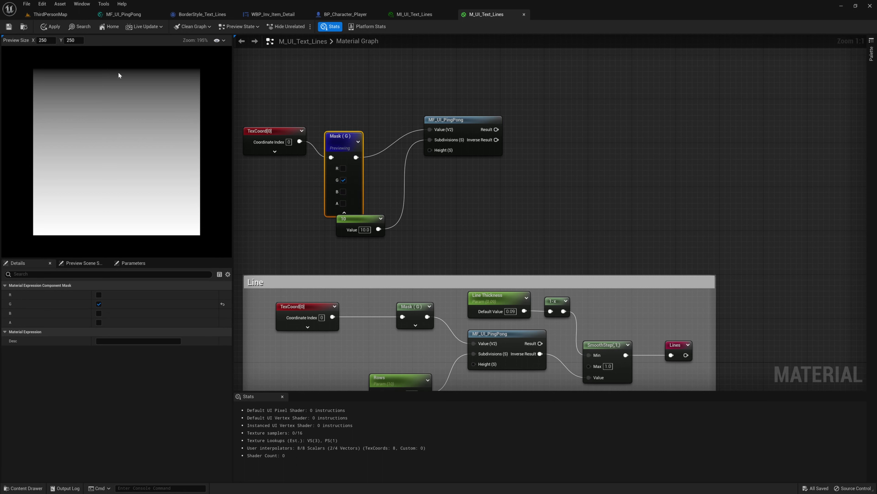
drag(353, 141, 353, 125)
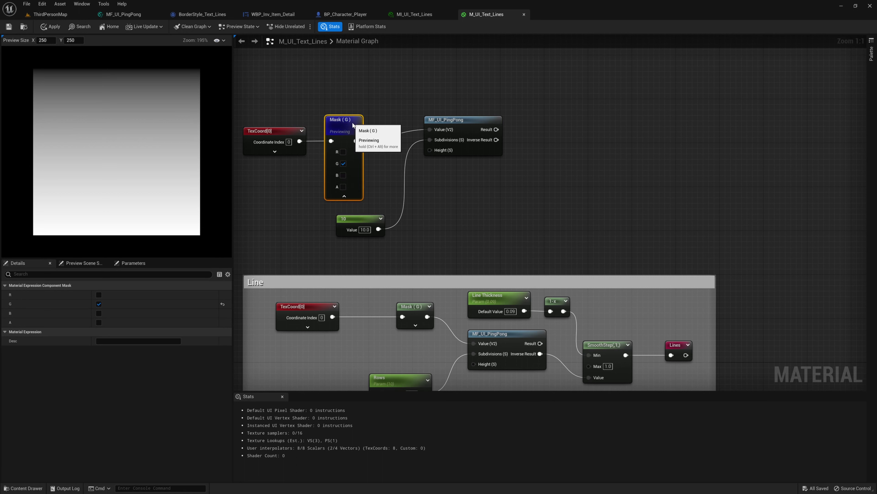
click(449, 119)
key(space)
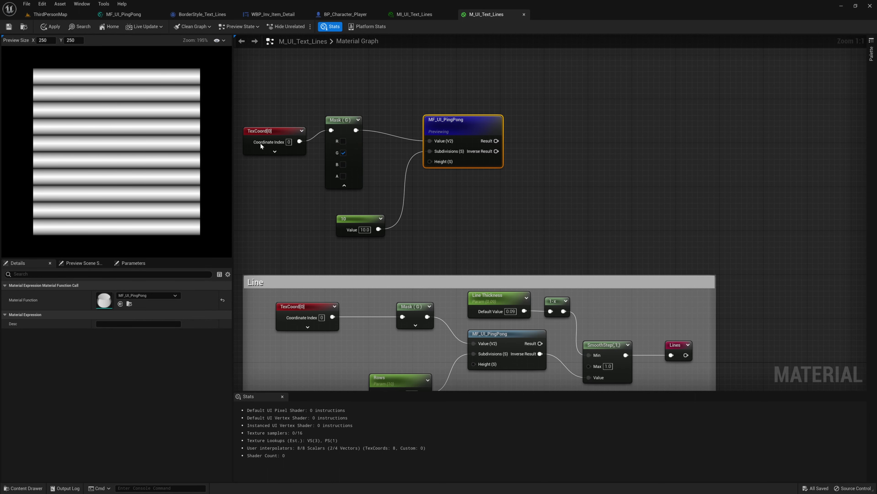
Align the Mask, MF_UI_PingPong and constant 10 nodes into a compact, straight layout
right_drag(552, 201, 524, 206)
click(330, 131)
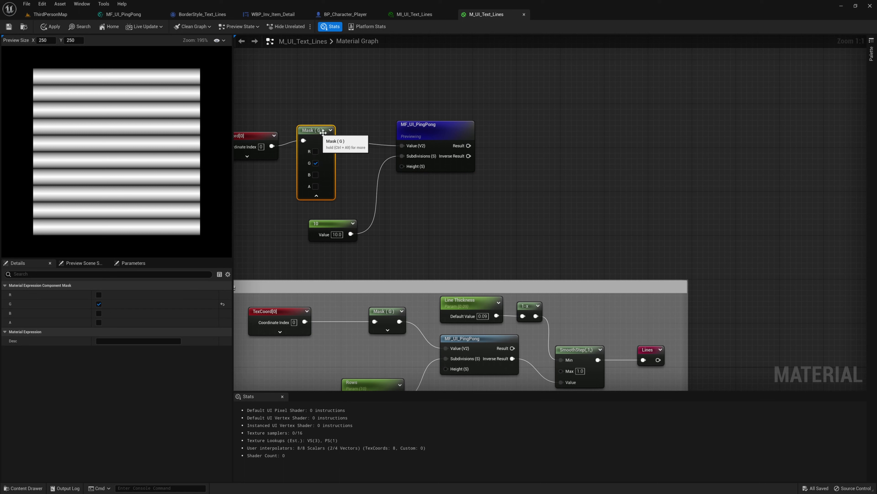
drag(325, 130, 324, 136)
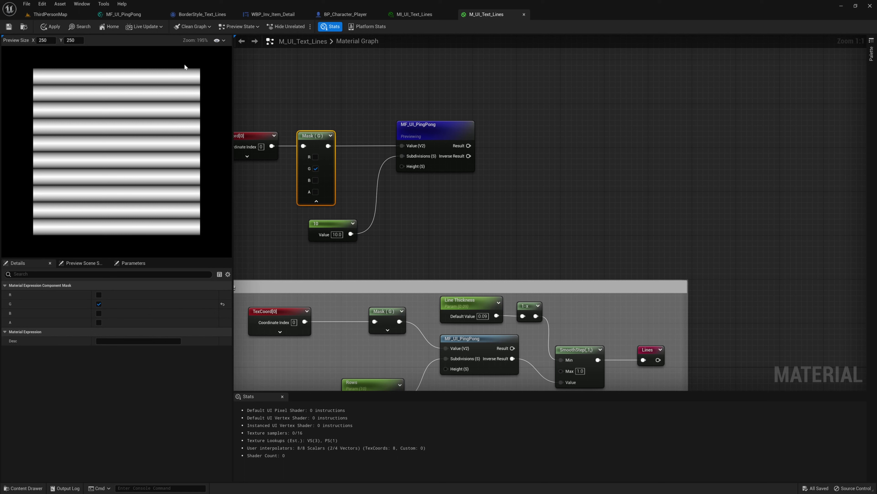
drag(457, 131, 435, 131)
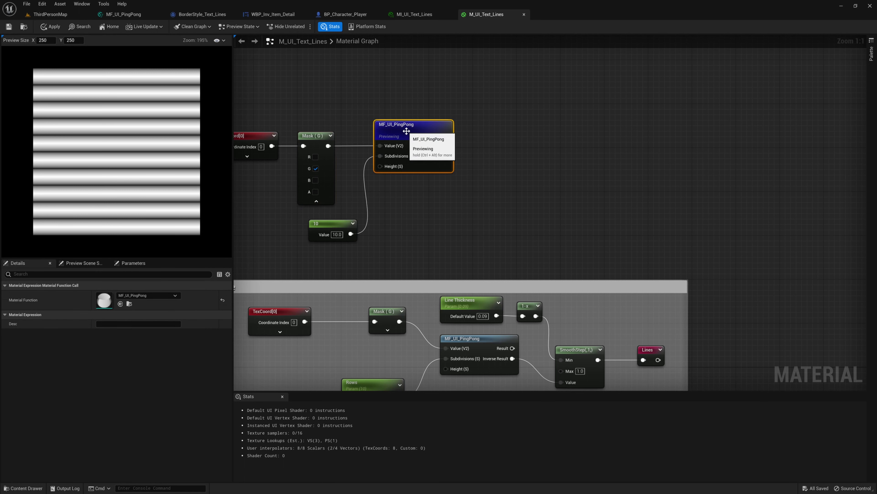
drag(344, 222, 332, 216)
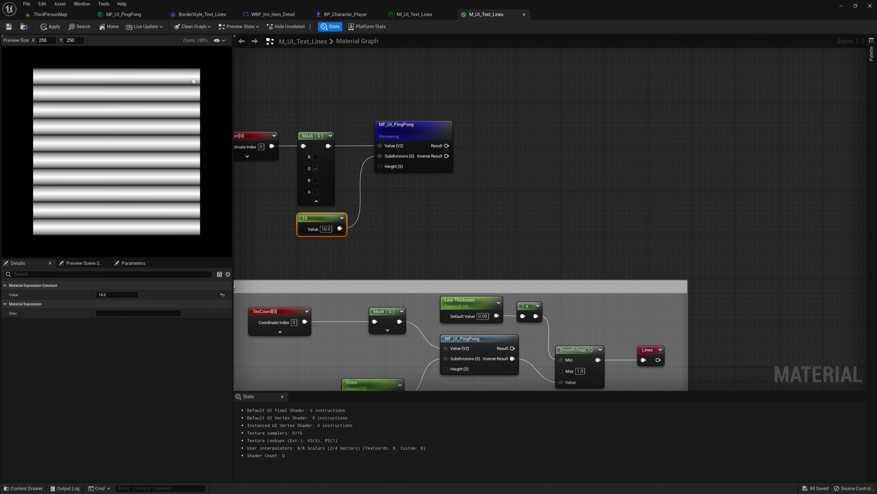
Add a SmoothStep node after the new MF_UI_PingPong and wire the Result output into its Value input
right_drag(485, 182, 411, 166)
right_click(411, 166)
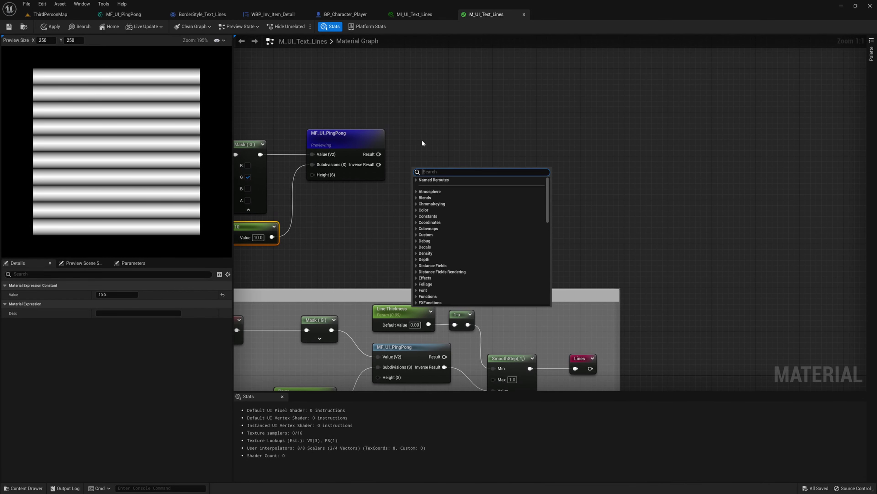
text(smooth)
key(Return)
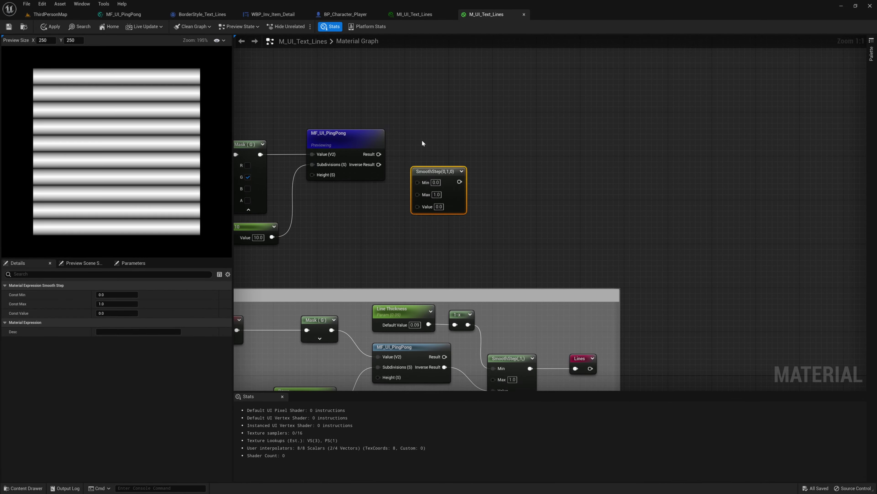
drag(434, 171, 444, 128)
drag(379, 154, 430, 163)
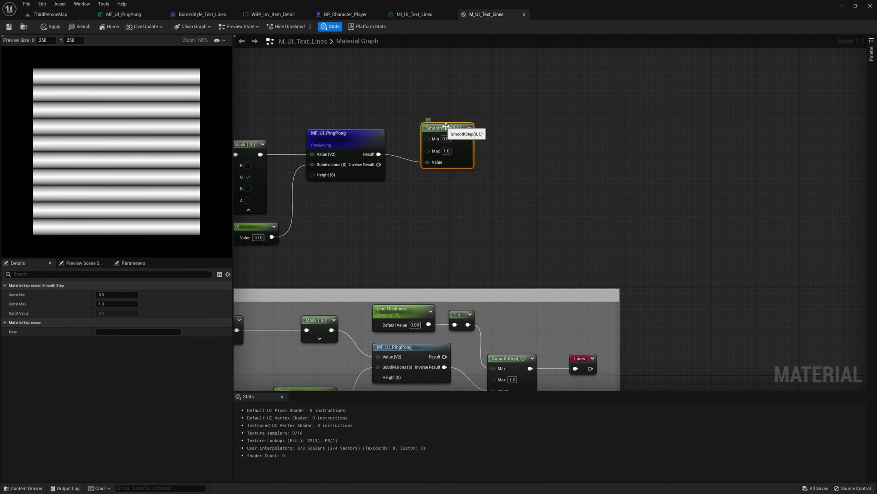
Preview the new SmoothStep node and set its Min to 0.9
key(space)
drag(449, 127, 455, 100)
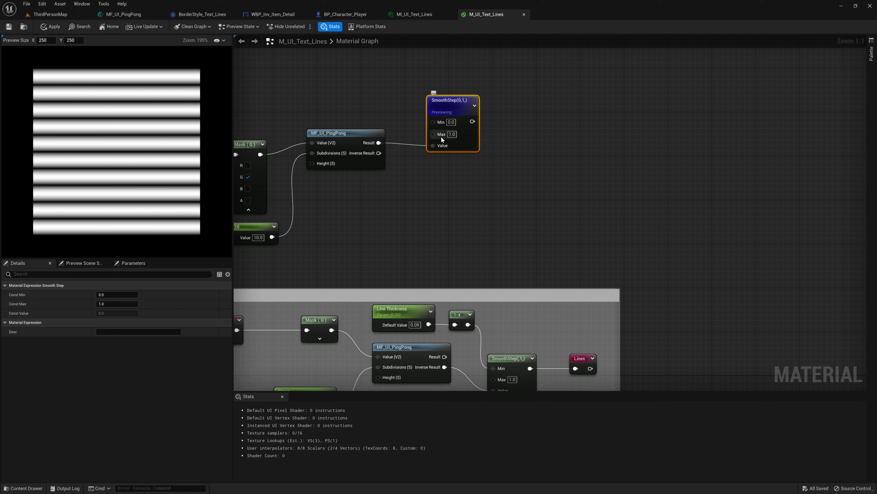
click(452, 134)
click(167, 214)
click(451, 122)
text(0.9)
key(Return)
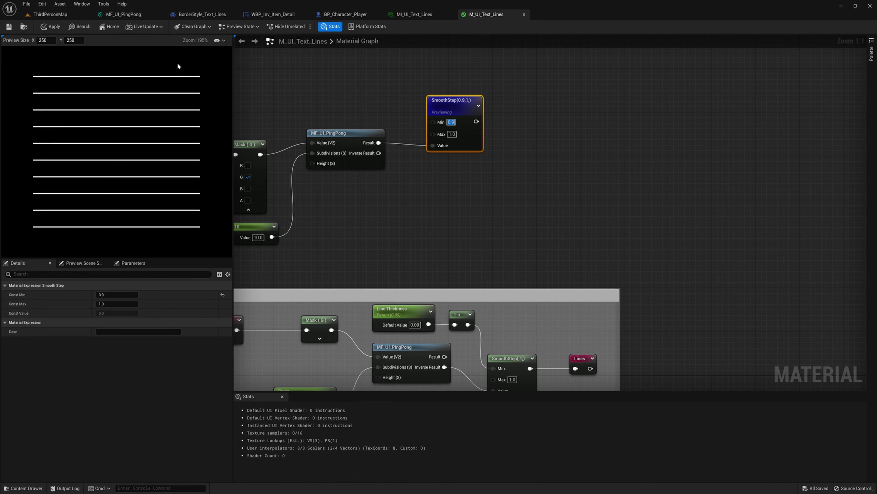
Nudge the SmoothStep node upward and turn on the border display in the material preview
right_drag(488, 194, 550, 201)
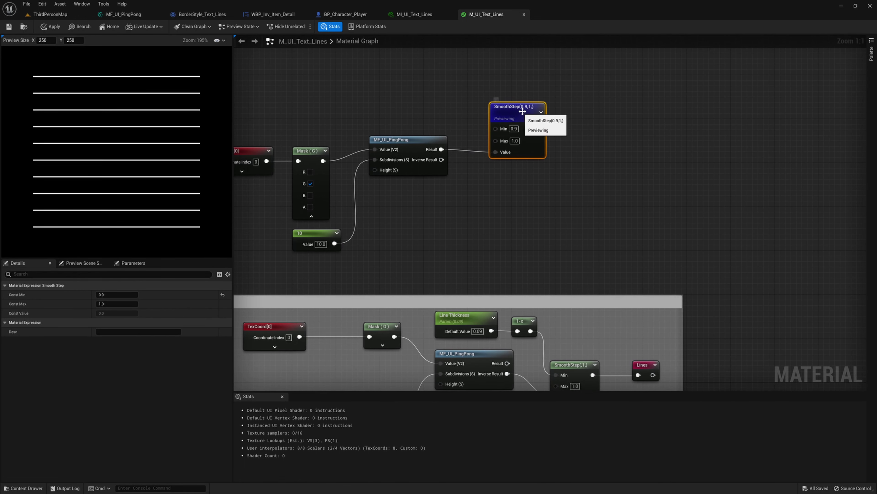
drag(523, 111, 523, 105)
right_click(149, 144)
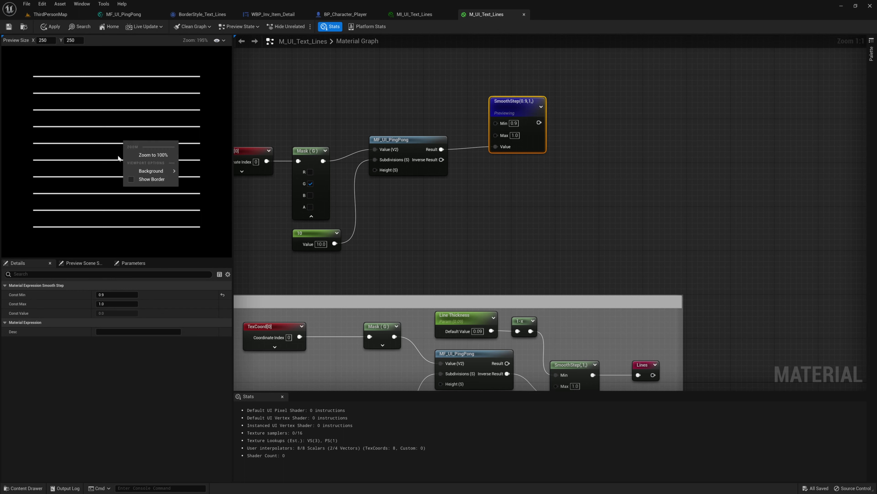
click(145, 180)
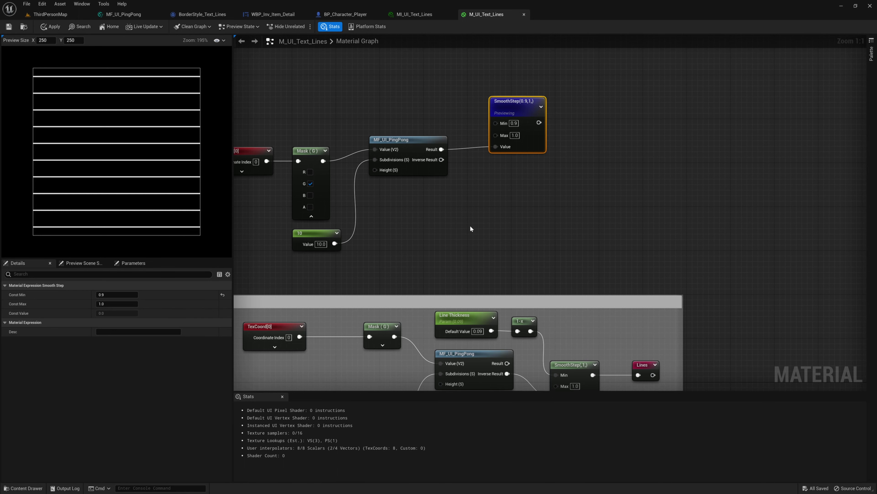
Preview MF_UI_PingPong, then add a Multiply node fed by its Inverse Result and preview that for comparison
right_drag(470, 226, 423, 233)
click(380, 152)
key(space)
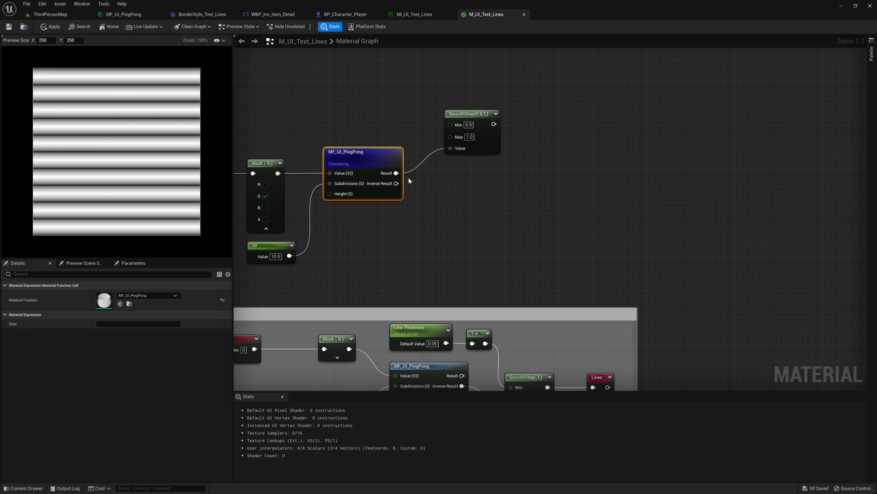
mouse_move(376, 186)
click(435, 225)
drag(437, 229, 446, 195)
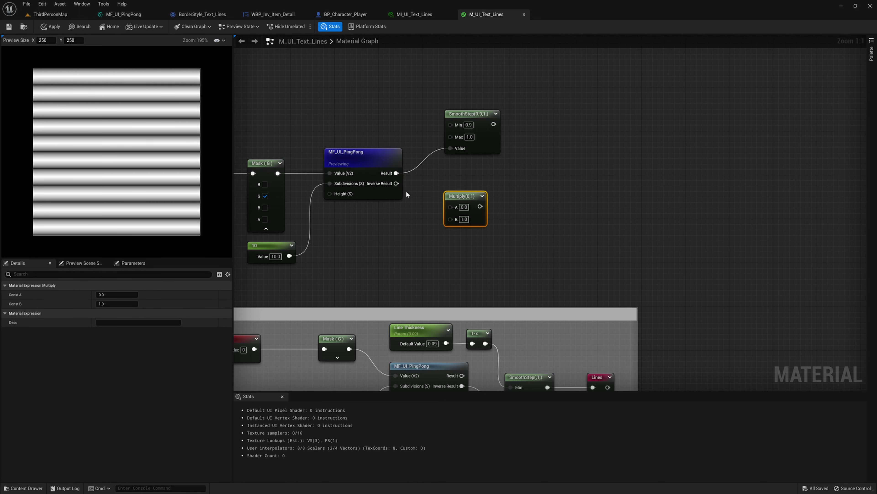
drag(397, 183, 450, 207)
key(space)
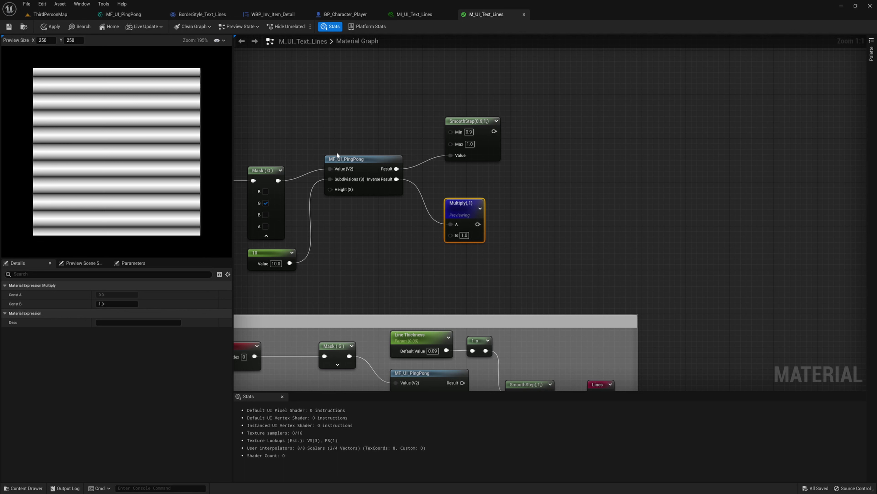
Wire MF_UI_PingPong's Inverse Result into the SmoothStep's Value input and preview the SmoothStep
drag(396, 179, 451, 156)
click(463, 121)
key(space)
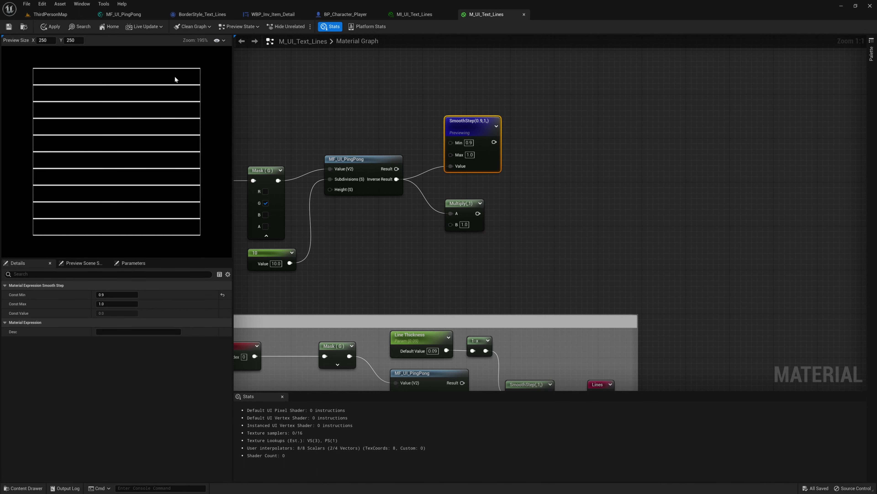
Delete the Multiply node connected to the Inverse Result output
scroll(417, 225, down, 1)
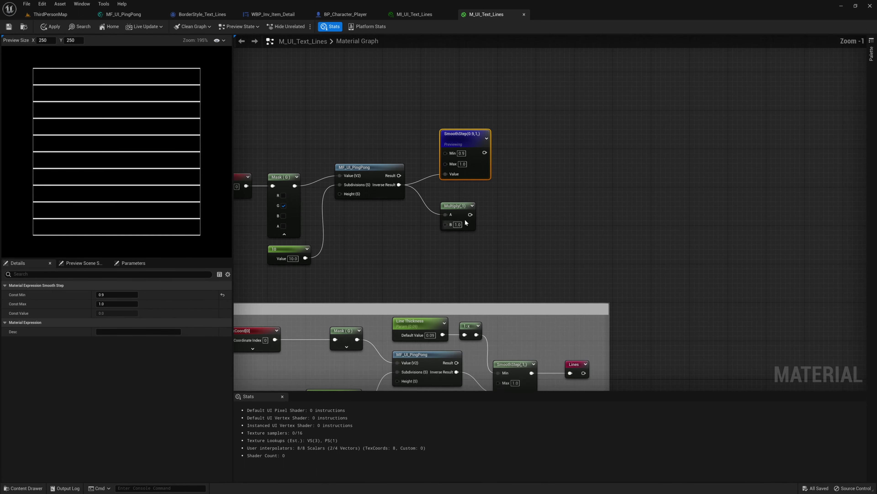
click(463, 205)
key(Delete)
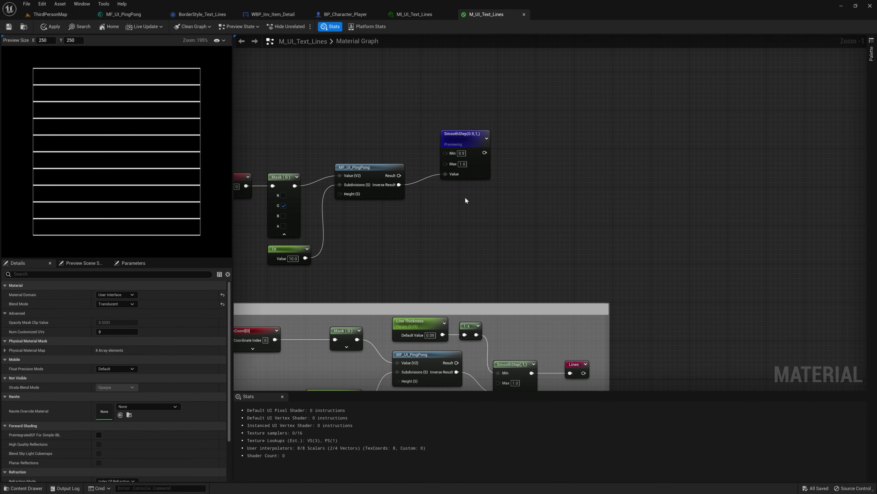
Align the SmoothStep node with MF_UI_PingPong's Inverse Result output, leaving more space between the two nodes
drag(458, 176, 448, 180)
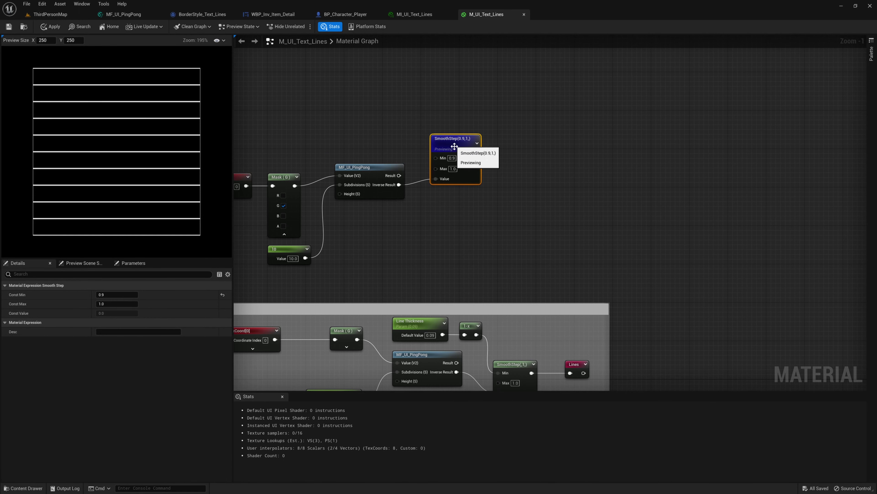
drag(440, 140, 440, 145)
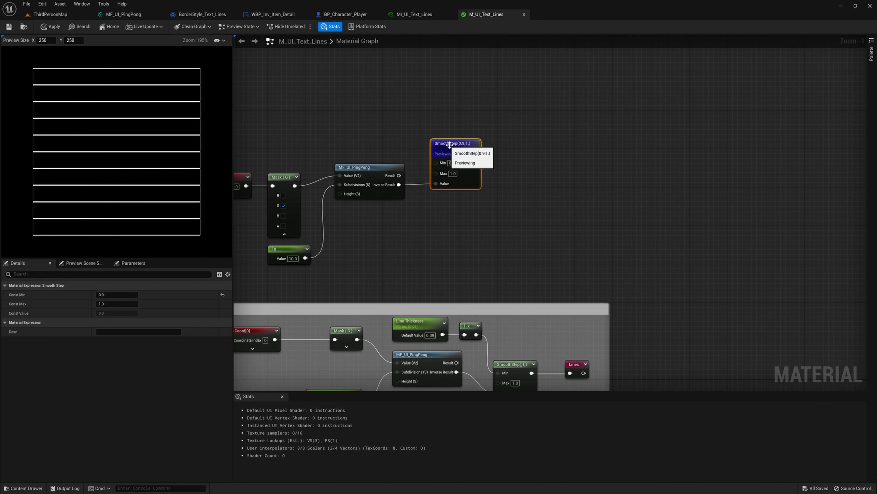
drag(451, 146, 471, 146)
right_drag(430, 155, 446, 160)
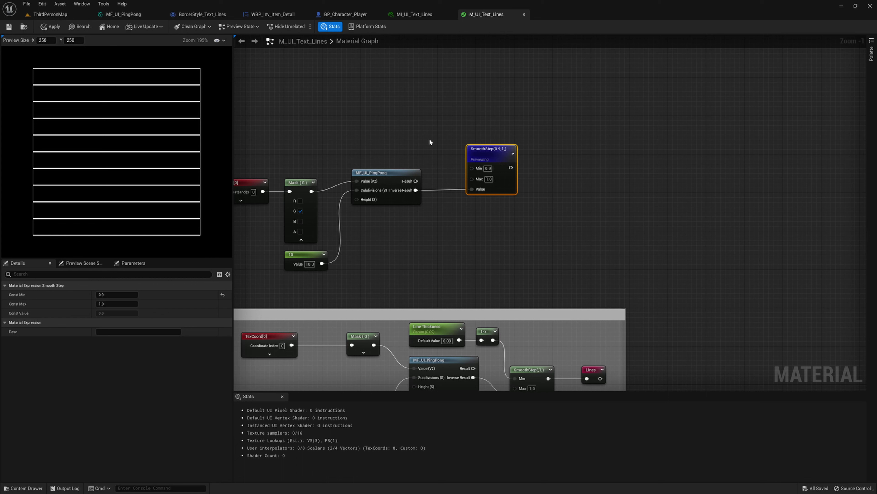
Add a Constant node with value 0.9, wire it into the SmoothStep's Min input, and leave room between the two
click(371, 127)
drag(472, 168, 406, 140)
text(0.9)
key(Return)
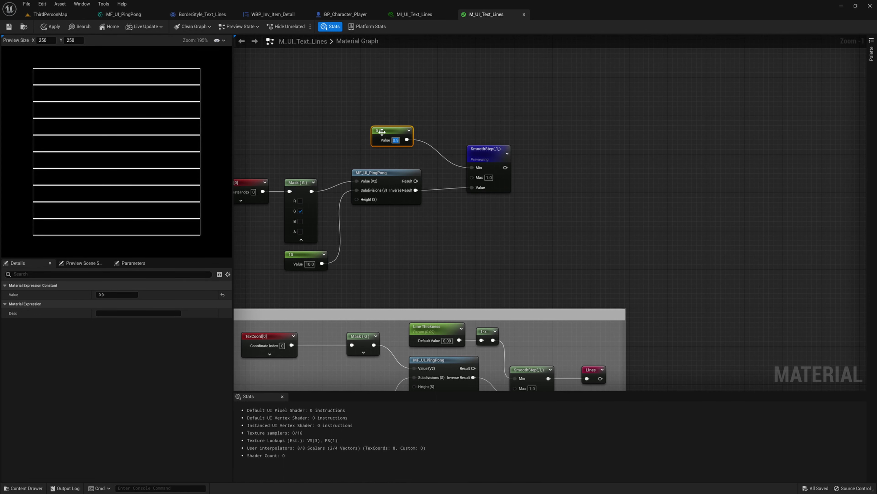
drag(382, 133, 324, 122)
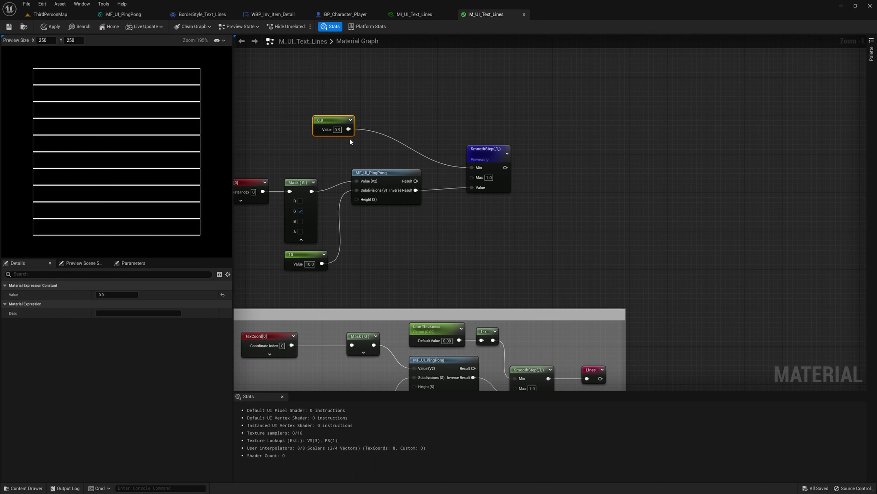
Insert a 1-x node between the 0.9 constant and the SmoothStep's Min input, spacing the constant away from it
drag(348, 129, 379, 131)
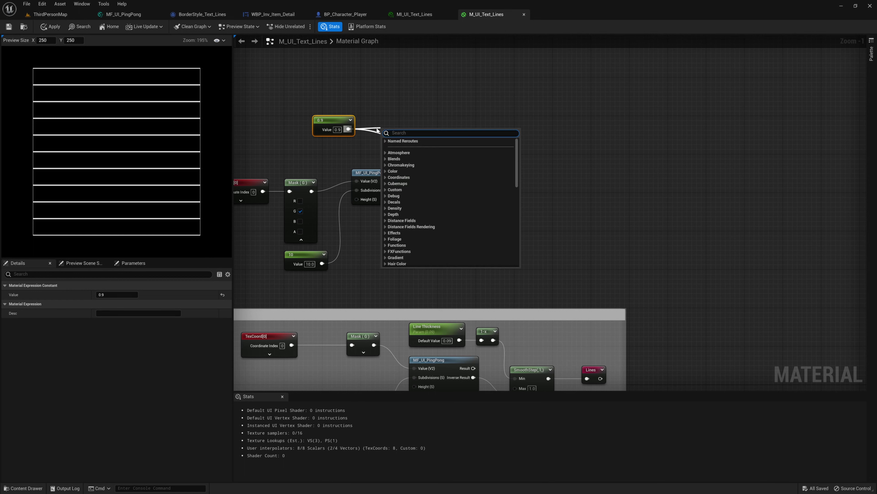
text(1-x)
key(Return)
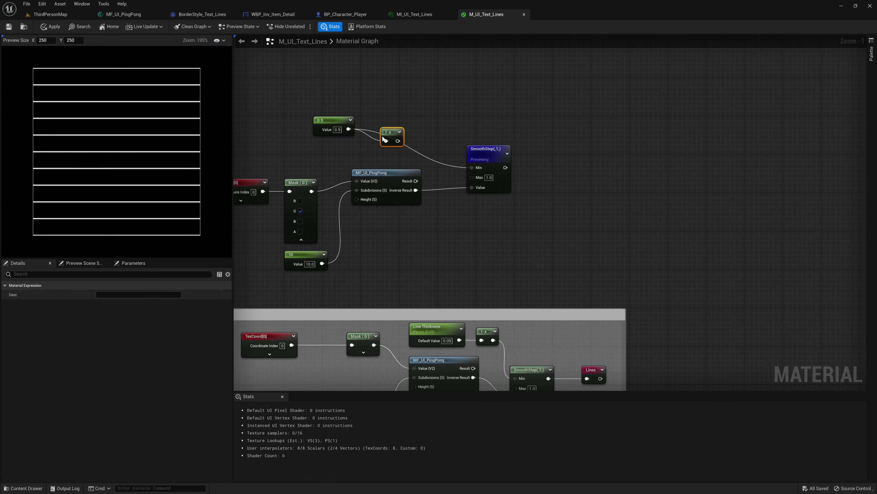
drag(398, 141, 472, 167)
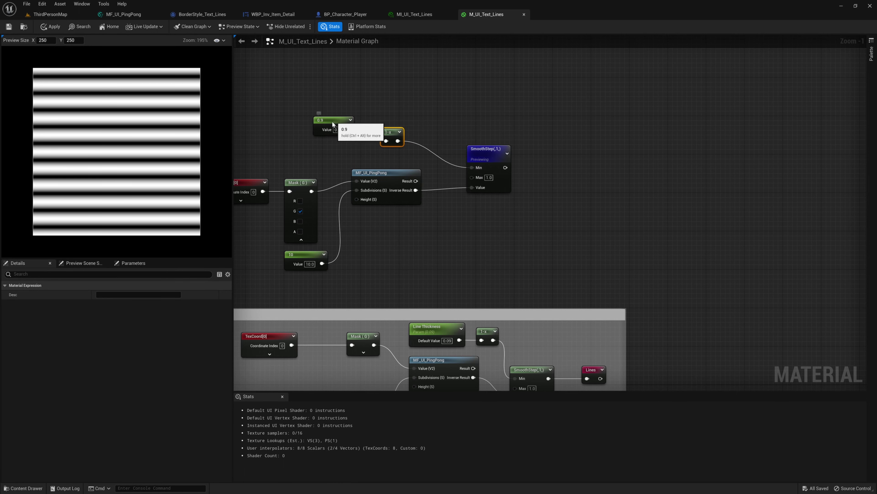
drag(331, 125, 321, 130)
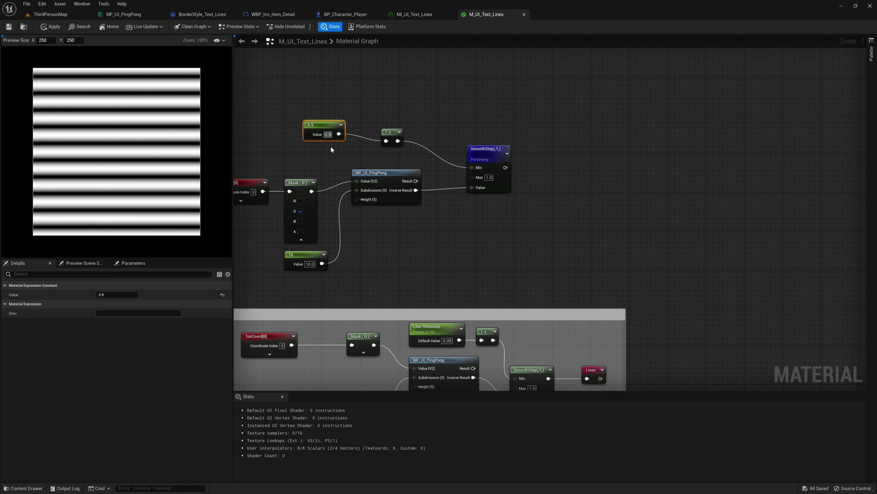
Compare line thicknesses by setting the constant feeding the 1-x node to 0.01, 0.1 and 0.5, ending at 0.1
text(0.01)
key(Return)
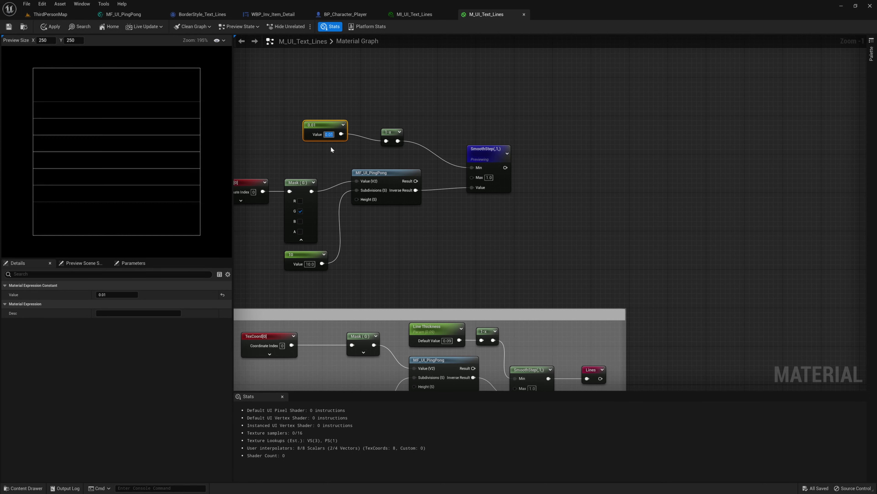
text(0.1)
key(Return)
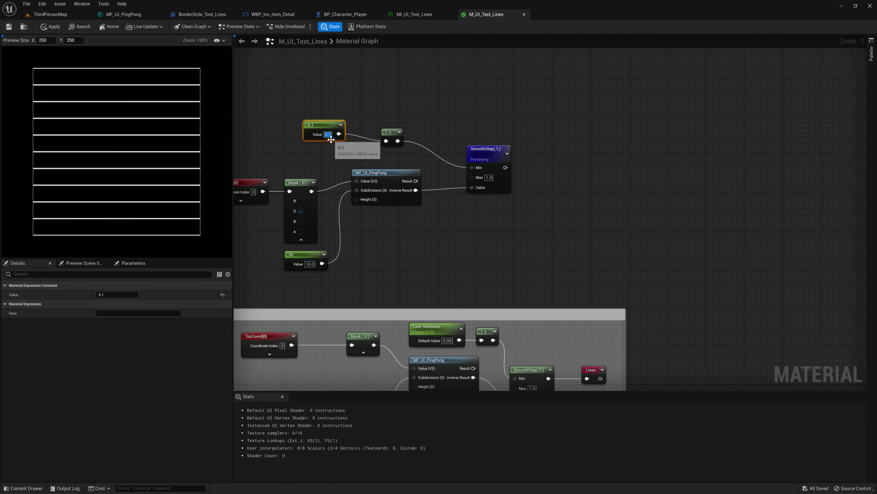
text(0.5)
key(Return)
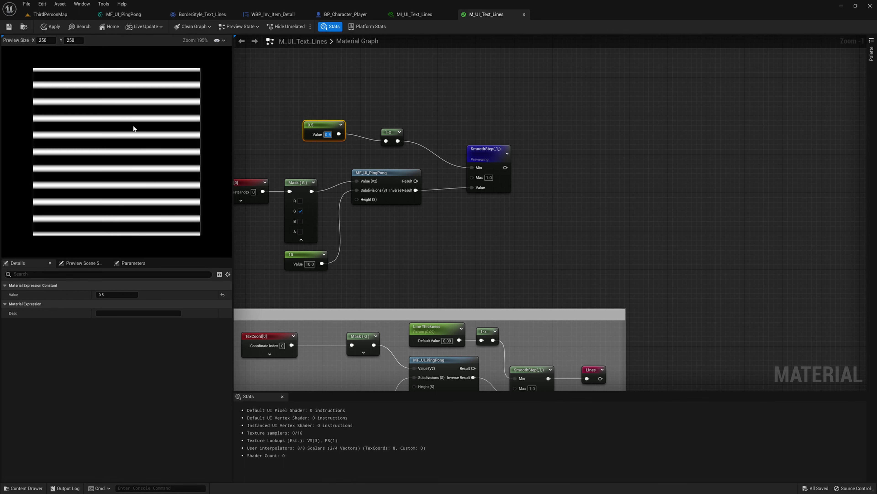
text(0.1)
key(Return)
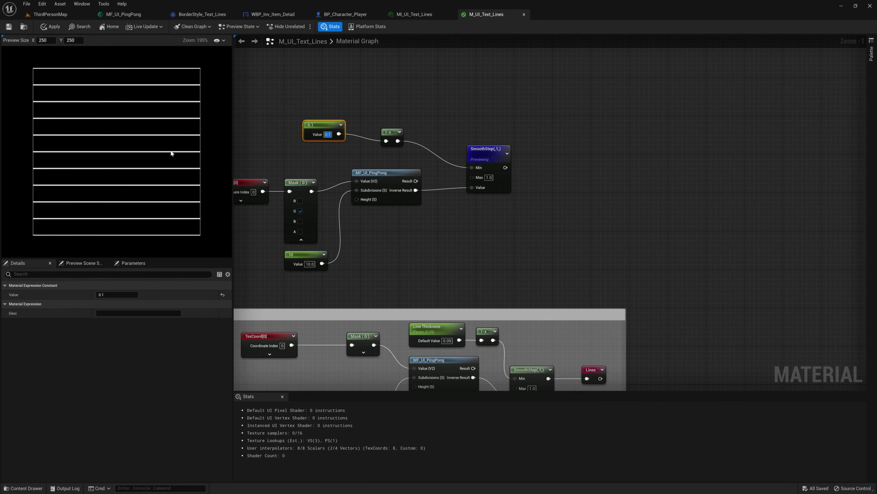
Preview the original SmoothStep node inside the Line comment group
right_drag(381, 240, 433, 154)
right_drag(488, 192, 446, 125)
click(586, 247)
key(space)
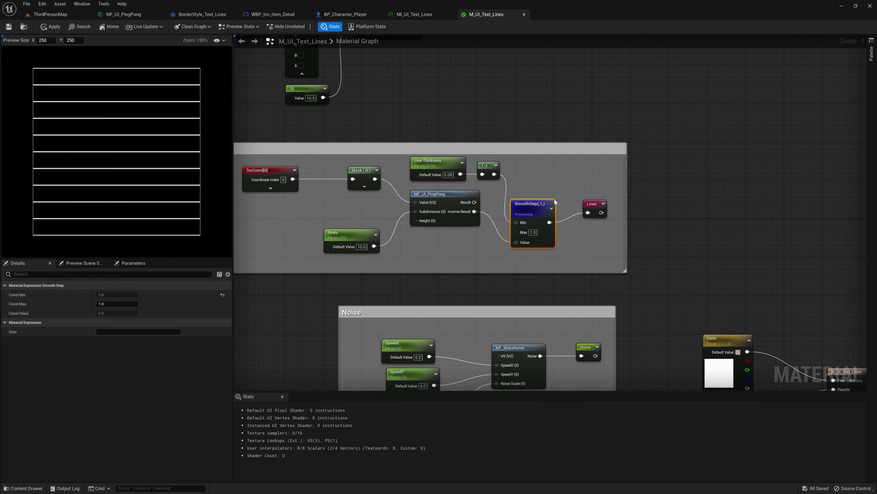
right_drag(555, 202, 566, 174)
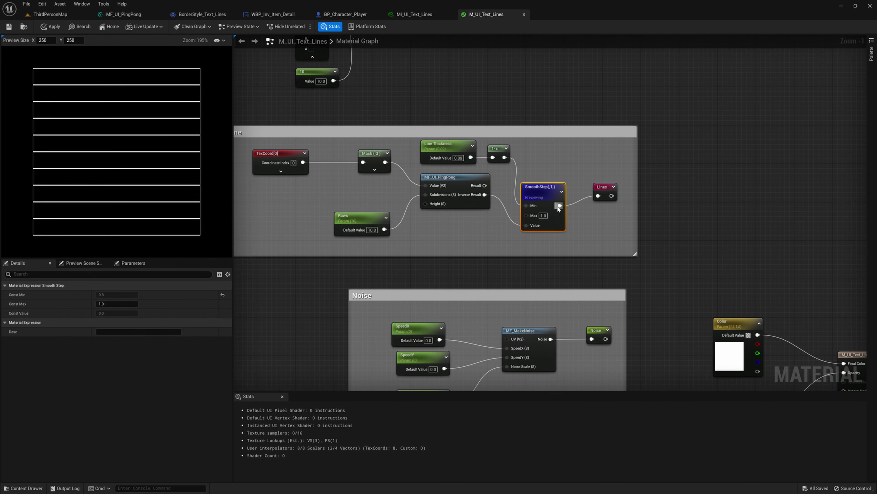
Add a Named Reroute Declaration node from the Line group's SmoothStep output and name it Liness
drag(560, 206, 590, 221)
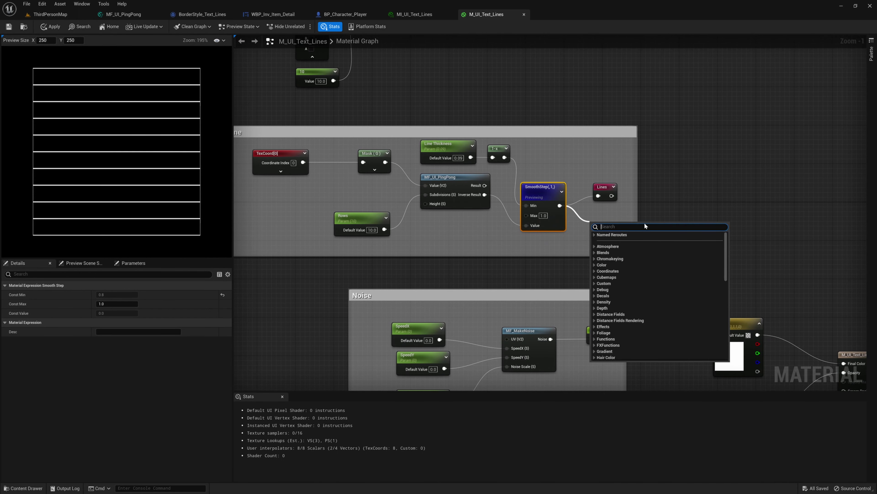
text(named)
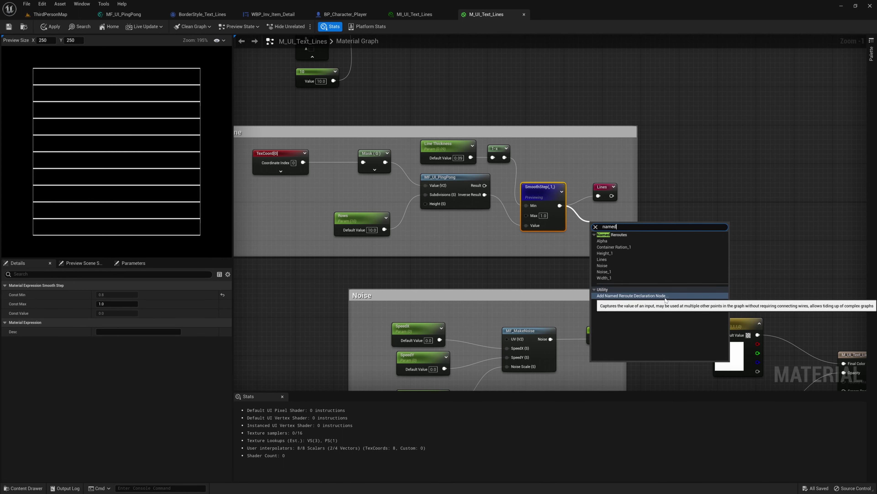
key(Return)
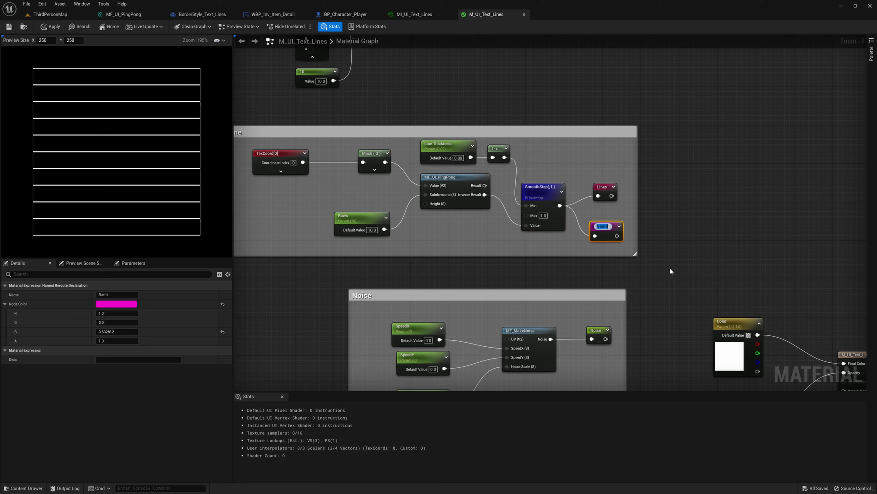
text(Liness)
key(Return)
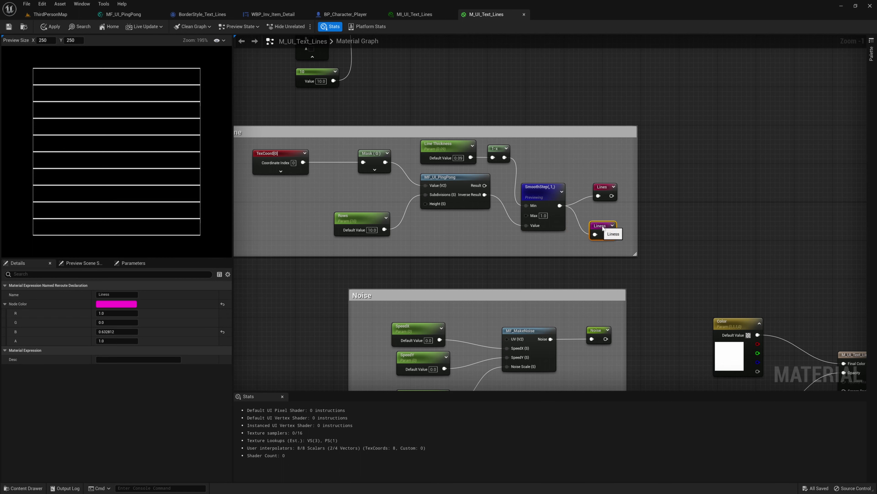
click(643, 263)
Try to run a wire from the Line group's SmoothStep output down to the Mask group
scroll(637, 284, down, 3)
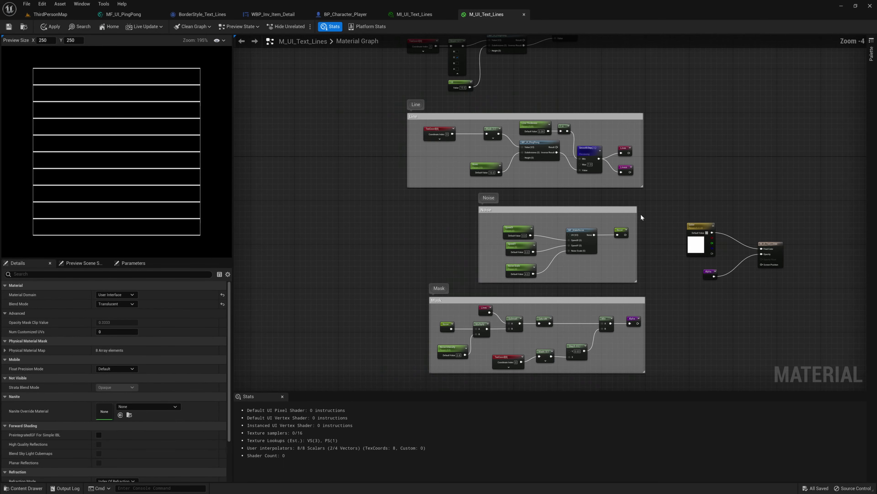
mouse_move(640, 218)
right_down()
mouse_move(641, 252)
mouse_move(641, 215)
right_up()
scroll(641, 254, up, 1)
drag(568, 135, 590, 176)
click(649, 166)
right_drag(648, 166, 655, 145)
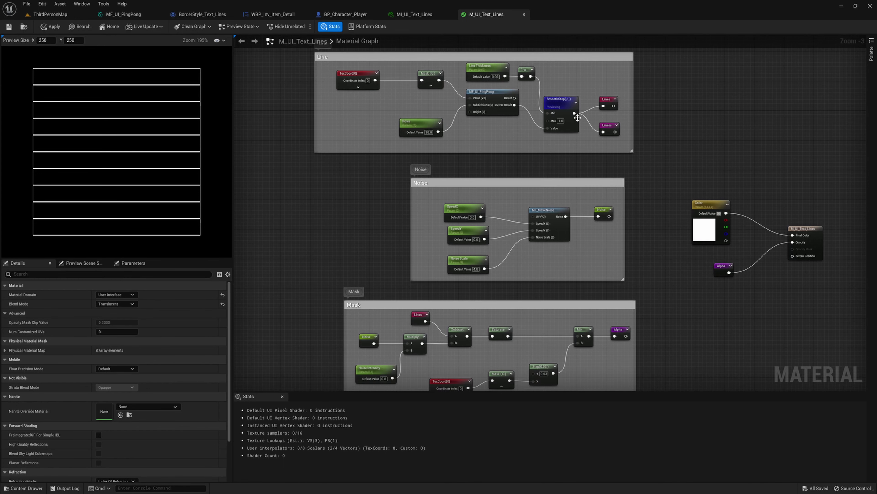
drag(574, 113, 495, 299)
Add a Lines named reroute node in the empty space above the Mask group
scroll(380, 311, up, 1)
click(428, 287)
right_drag(429, 287, 432, 186)
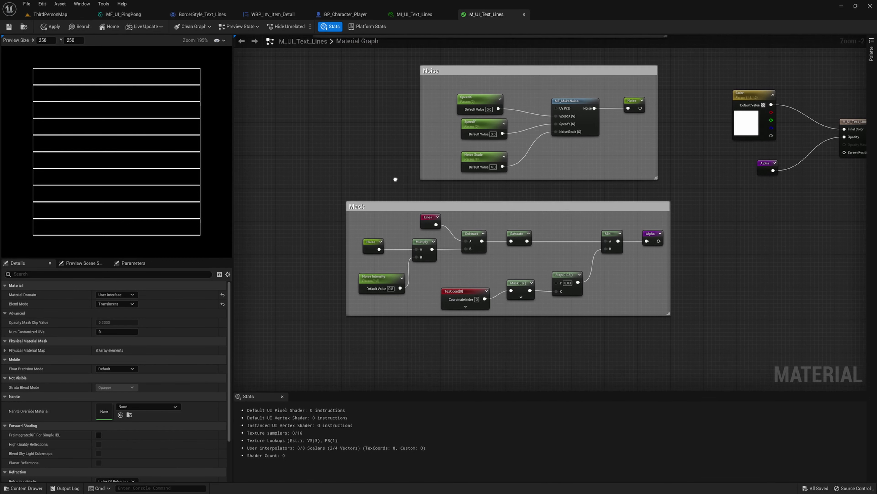
right_click(362, 158)
text(lines)
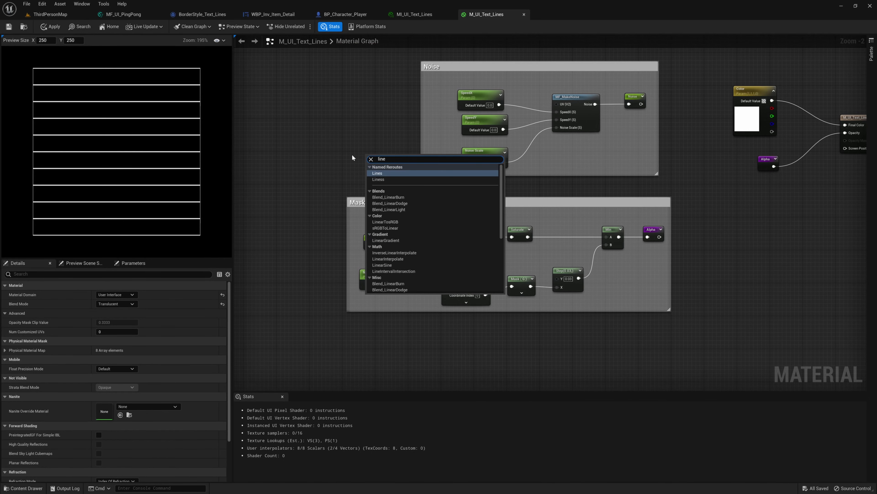
key(Return)
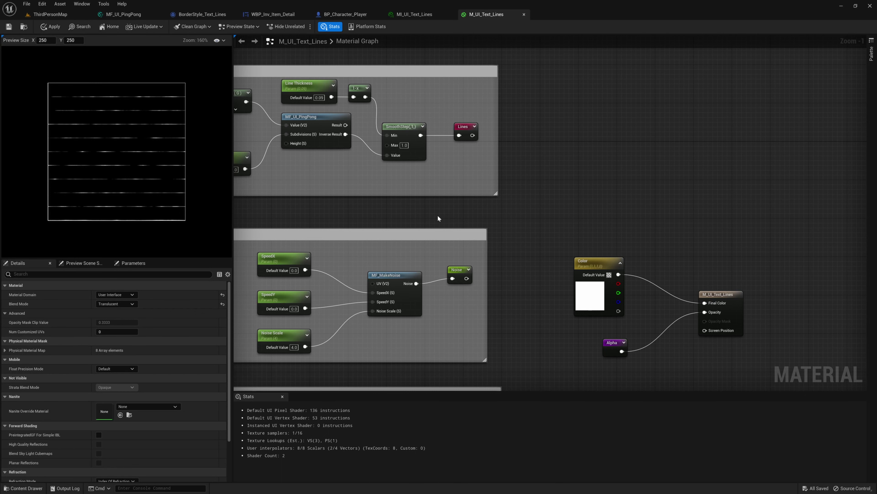
Preview MF_MakeNoise, preview the Lines reroute for comparison, and return to the full material preview
right_drag(438, 216, 483, 206)
click(463, 269)
key(space)
click(531, 113)
key(space)
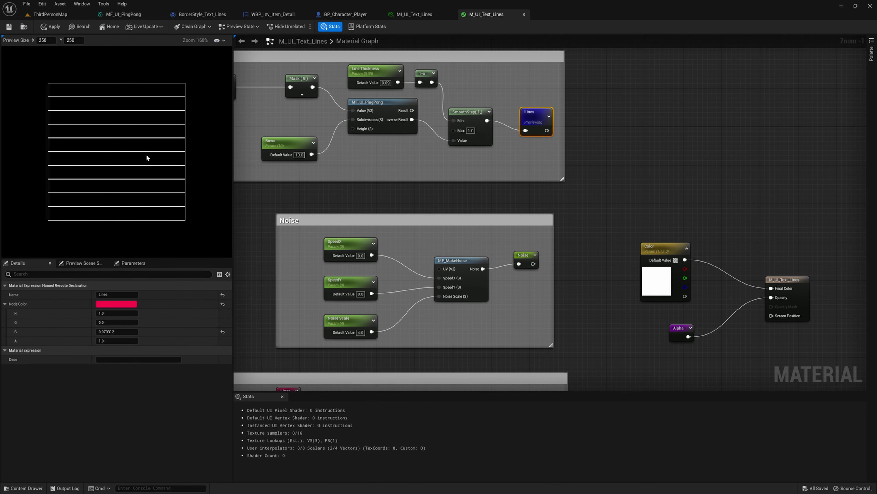
key(space)
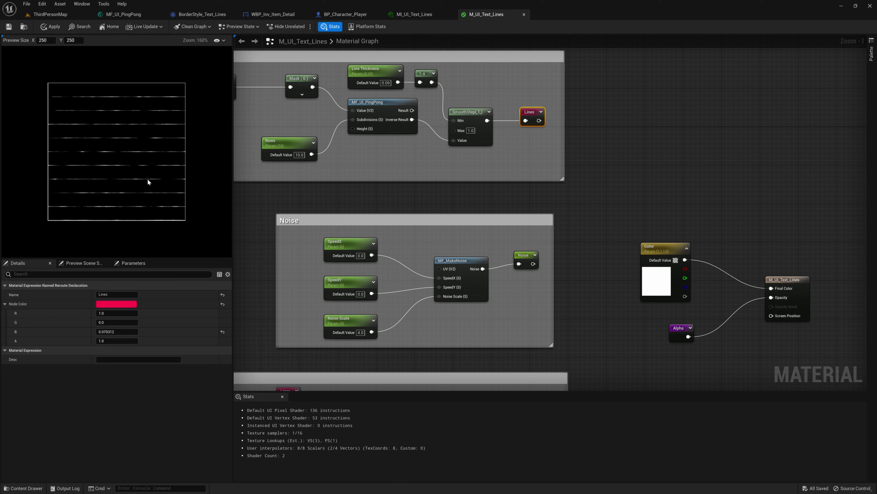
Preview the MF_MakeNoise node in the Noise group
click(454, 261)
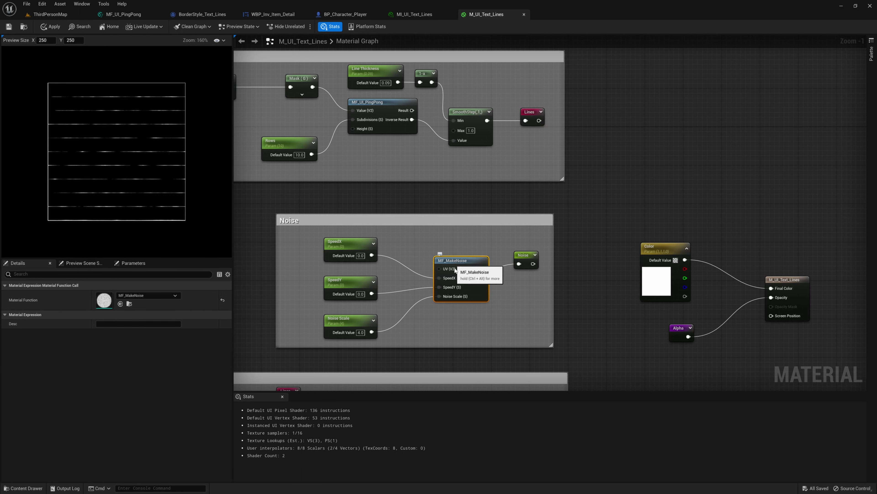
right_drag(458, 318, 445, 298)
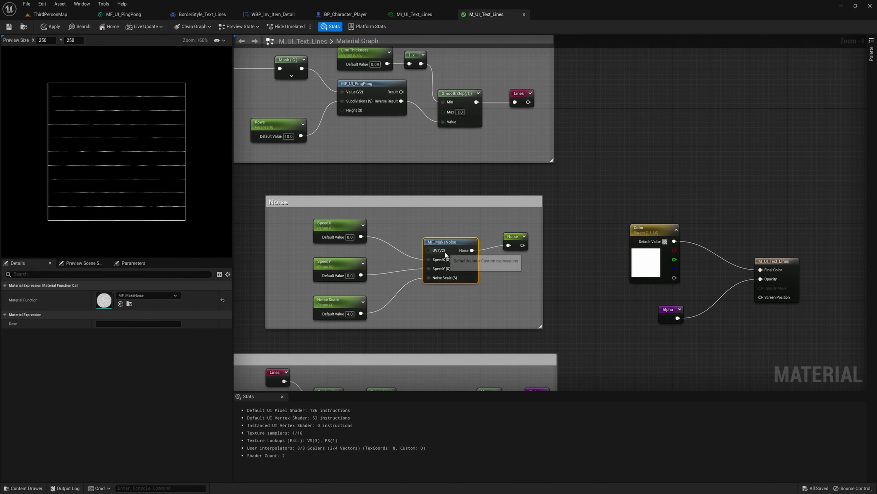
key(space)
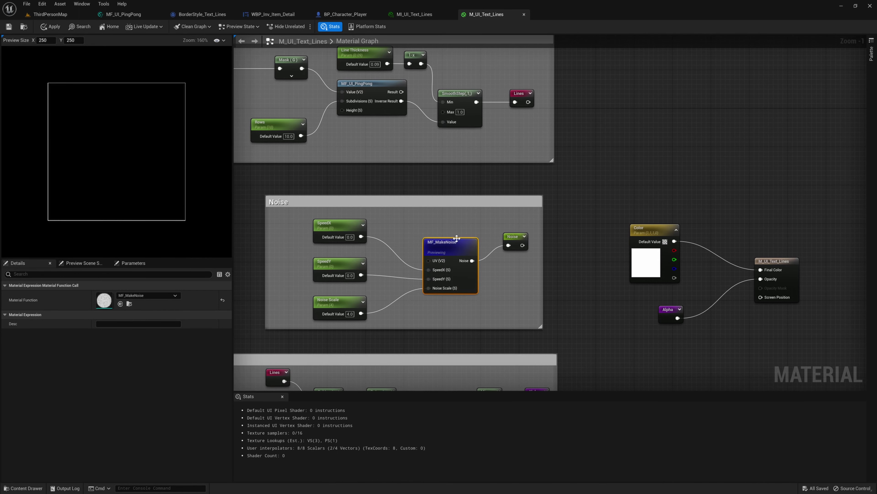
right_drag(448, 280, 461, 261)
Set the default values of the SpeedX and SpeedY parameters to 0.1
drag(370, 224, 373, 226)
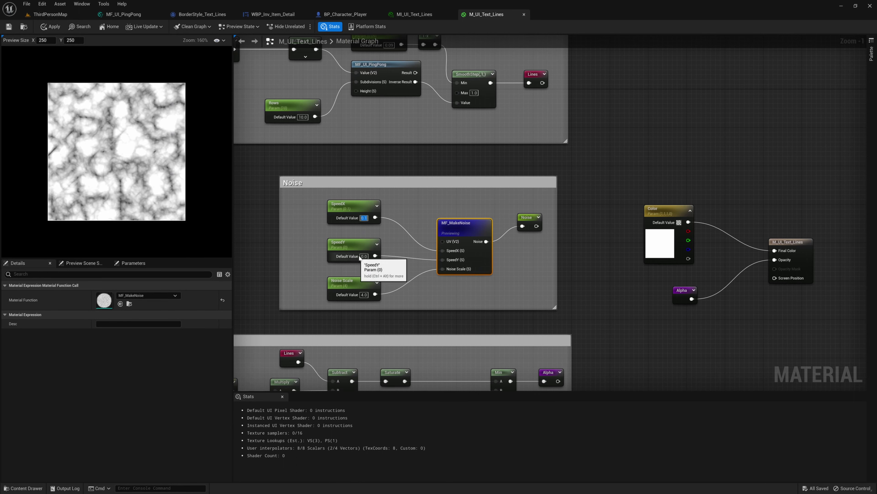
text(.1)
key(Return)
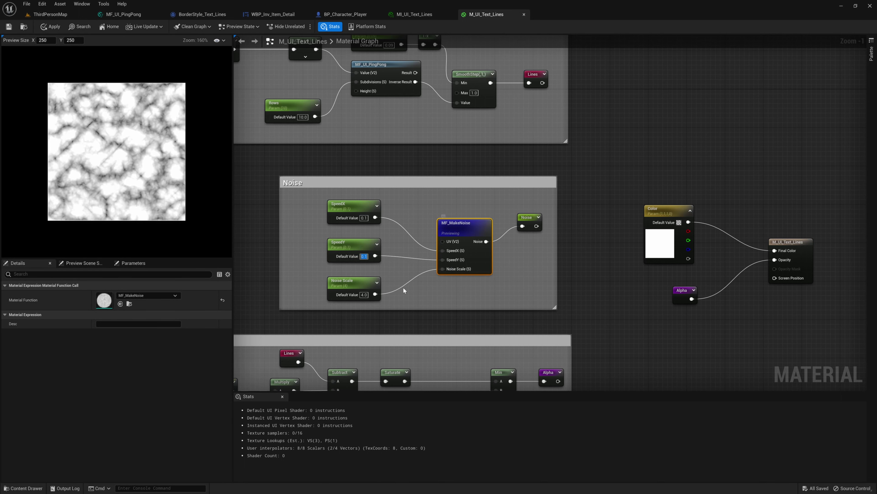
Compare noise densities by setting the Noise Scale parameter to 10 and 80, ending at 4
click(363, 294)
text(10)
key(Return)
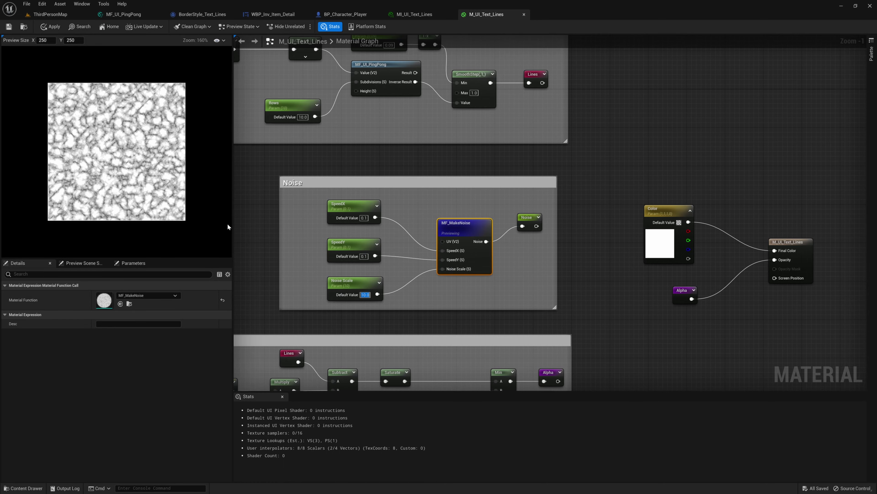
text(80)
key(Return)
scroll(294, 234, down, 1)
scroll(294, 238, up, 2)
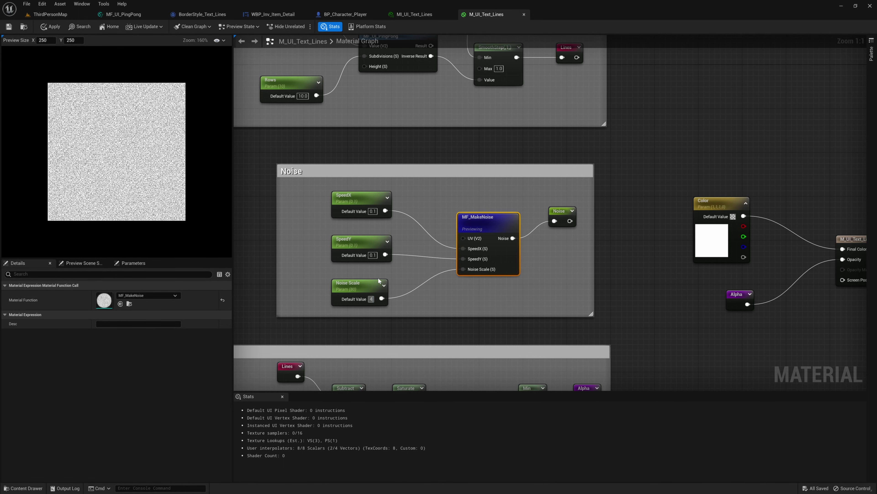
text(4)
key(Return)
Reset the SpeedY and SpeedX default values to 0 and stop previewing MF_MakeNoise
click(373, 255)
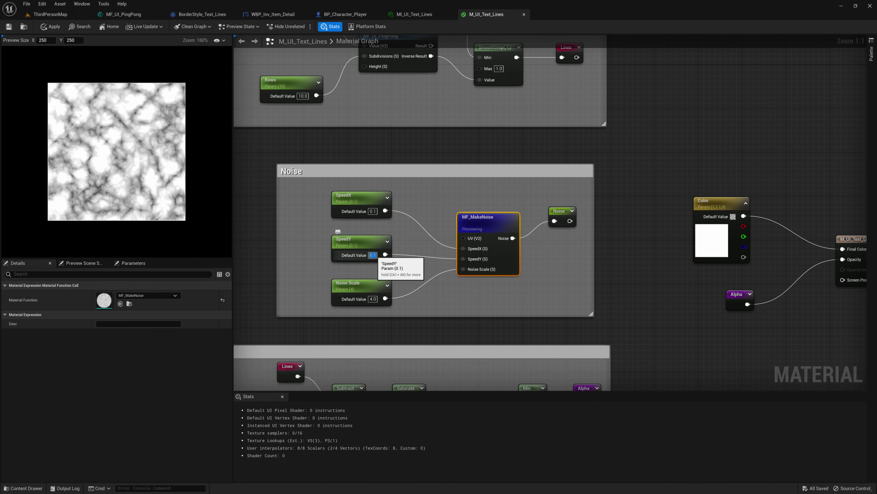
text(0)
key(Return)
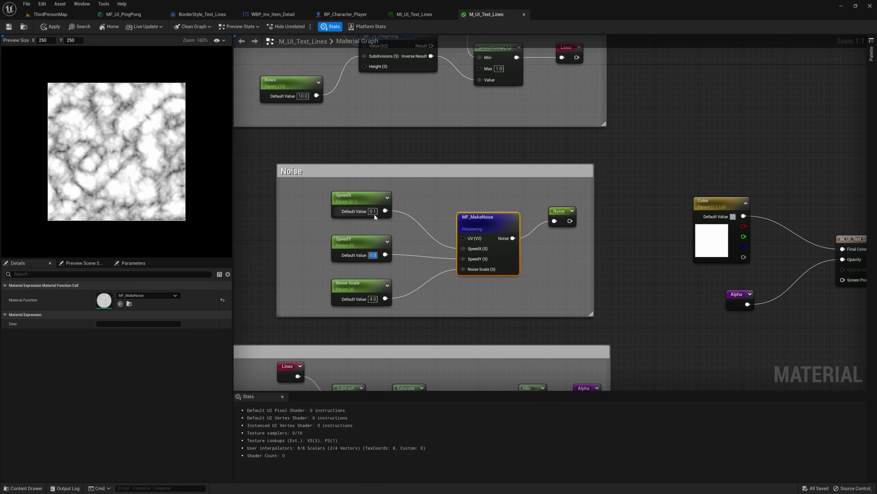
click(372, 211)
text(0)
key(Return)
key(space)
Add a Noise node in the empty graph area above the M_UI_Text_Lines output node
scroll(492, 219, down, 2)
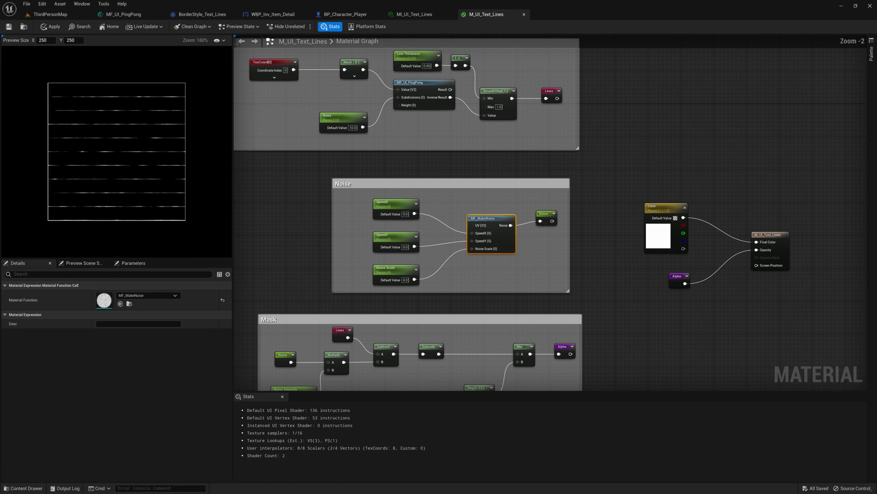
right_drag(495, 184, 408, 225)
right_drag(654, 149, 558, 180)
right_click(574, 172)
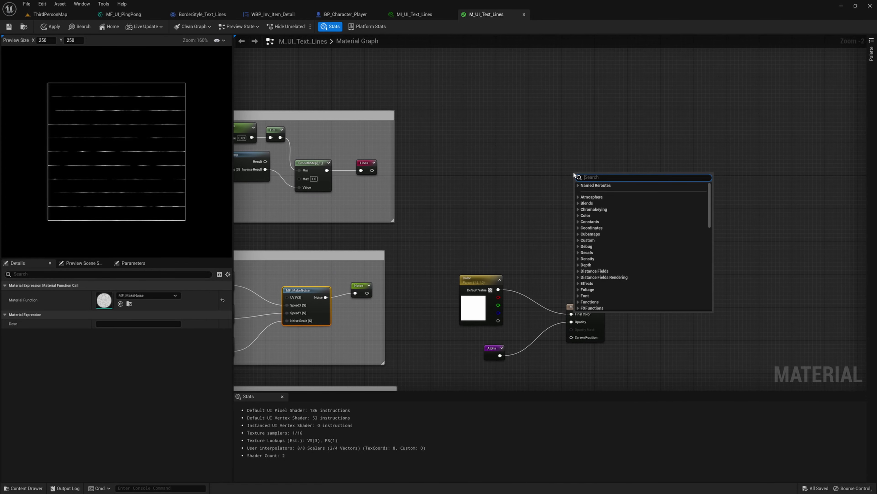
text(noise)
key(Return)
scroll(570, 192, up, 2)
right_drag(556, 209, 527, 231)
drag(566, 194, 600, 179)
right_drag(583, 231, 594, 235)
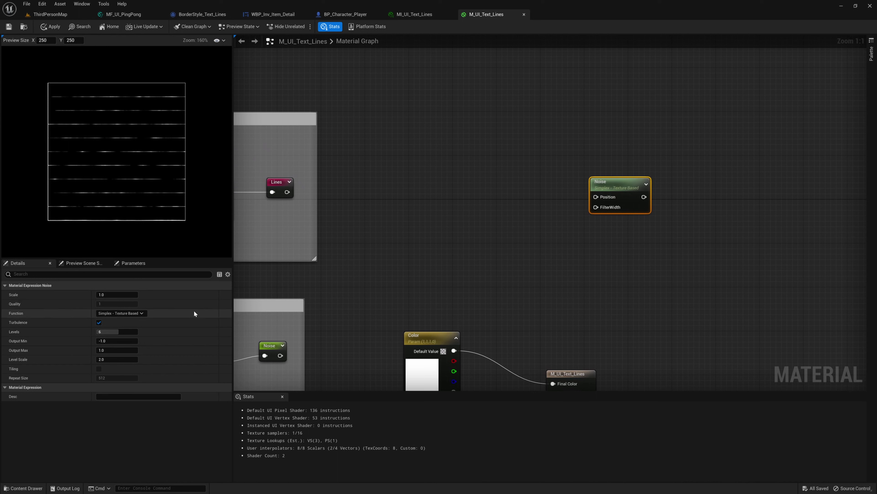
Preview the new Noise node's output and shift the node further along the empty graph area
right_drag(438, 269, 461, 286)
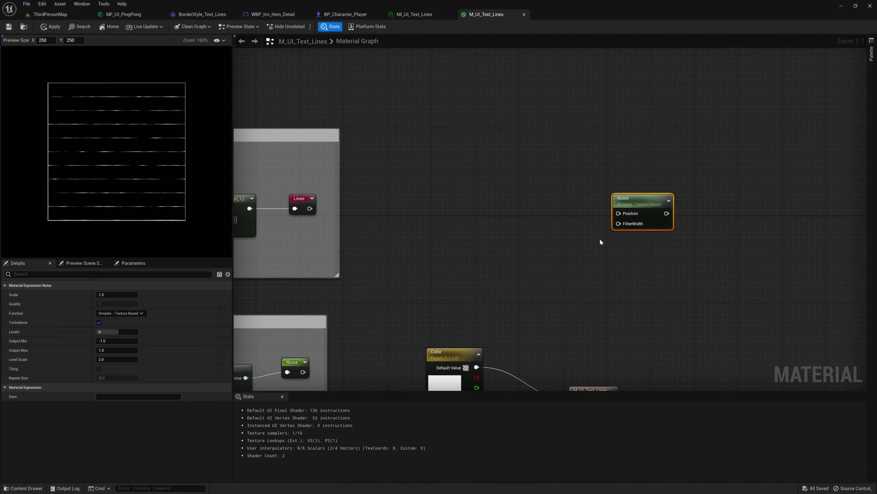
key(space)
drag(644, 201, 671, 195)
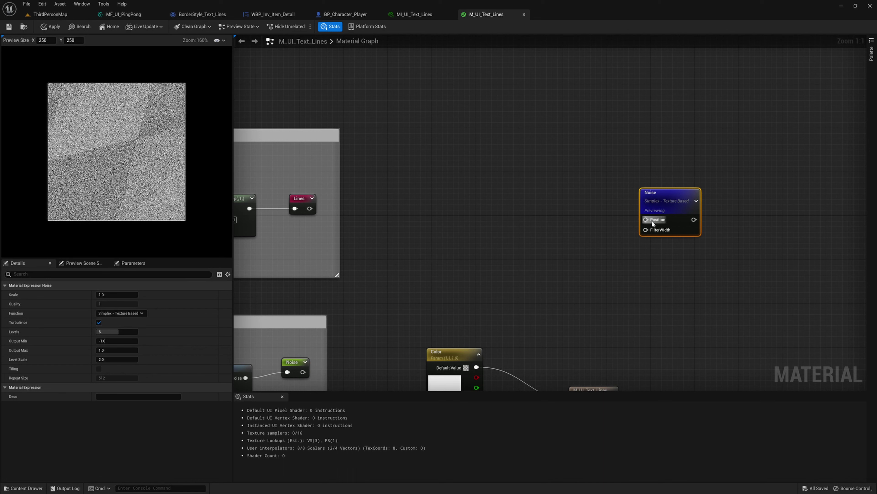
Add a TextureCoordinate node in the empty area ahead of the Noise node
right_click(447, 189)
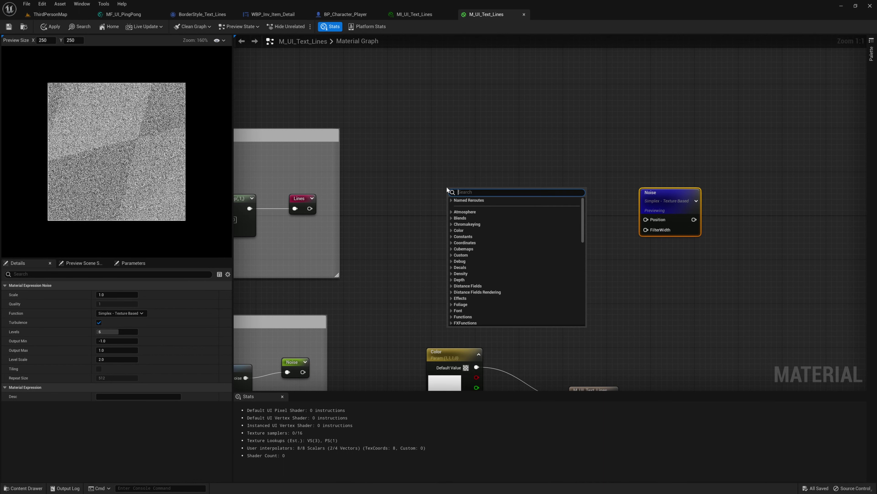
text(coor)
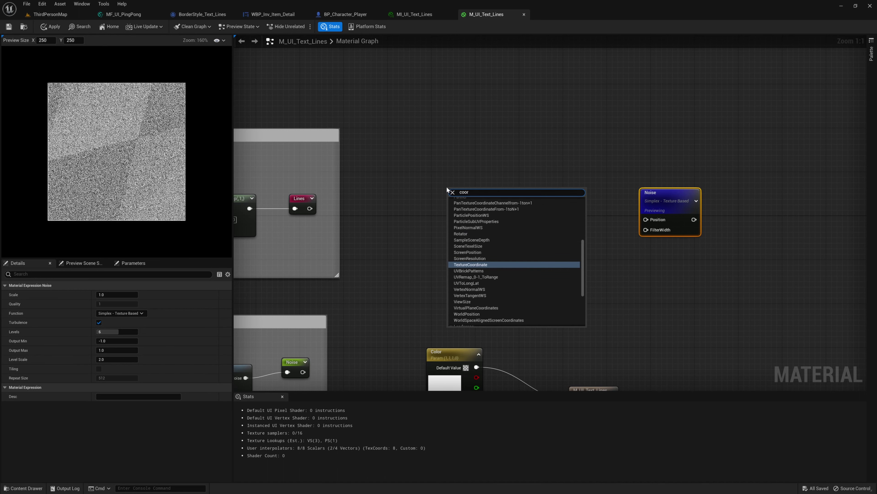
key(Return)
Split the TexCoord output with a connected BreakOutFloat2Components node
drag(513, 202, 445, 202)
text(make)
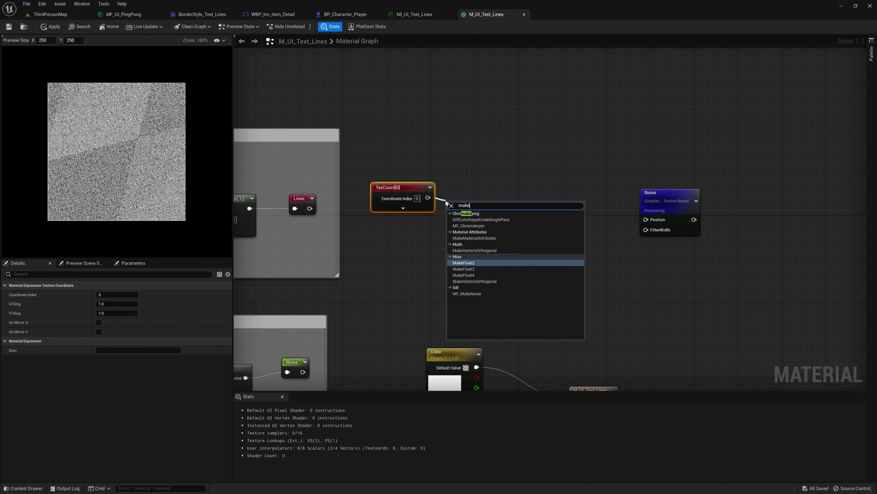
key(BackSpace)
key(BackSpace)
key(BackSpace)
key(BackSpace)
text(break)
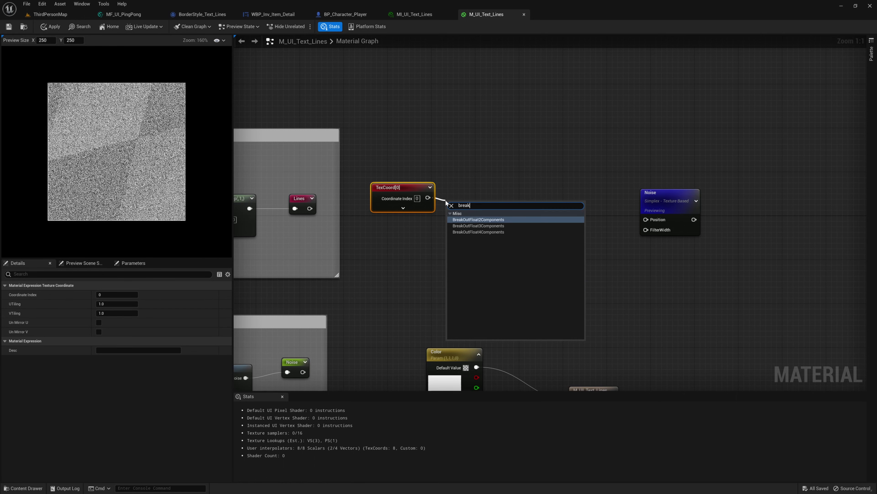
key(Return)
drag(470, 206, 473, 200)
Make room before the Noise node and add a MakeFloat3 node between it and BreakOutFloat2Components
right_drag(547, 222, 513, 234)
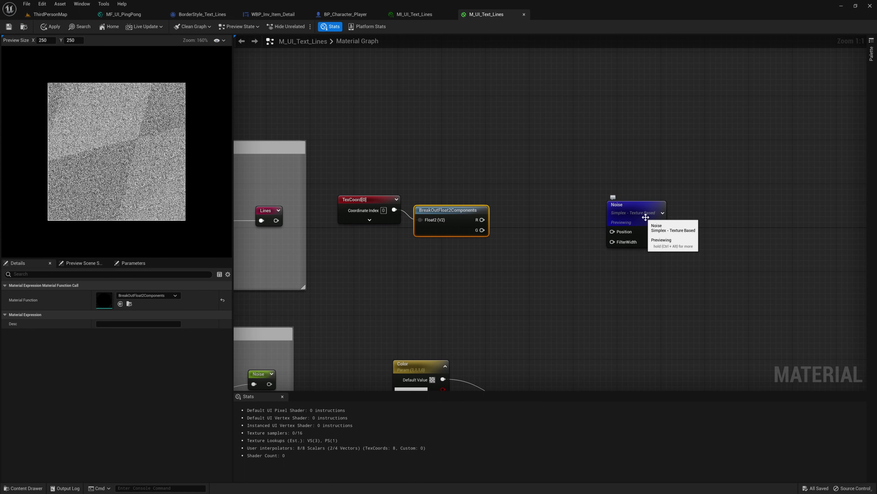
drag(614, 204, 635, 205)
right_click(566, 234)
text(ma)
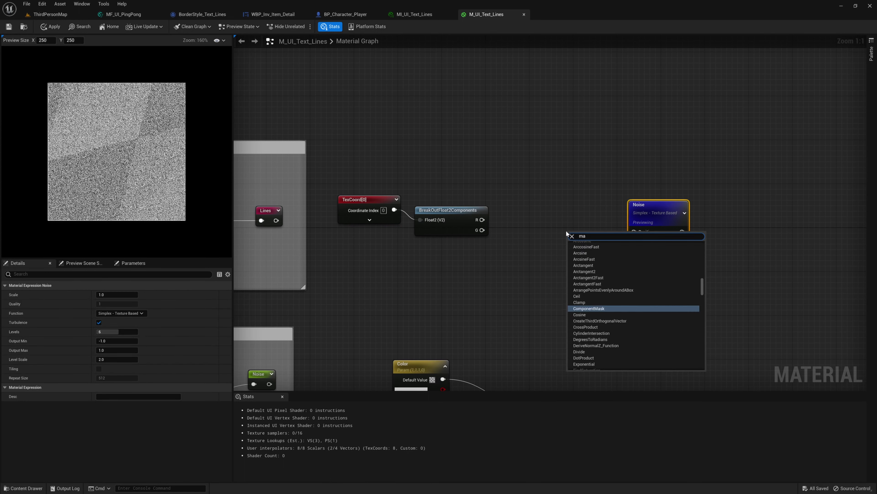
text(kef)
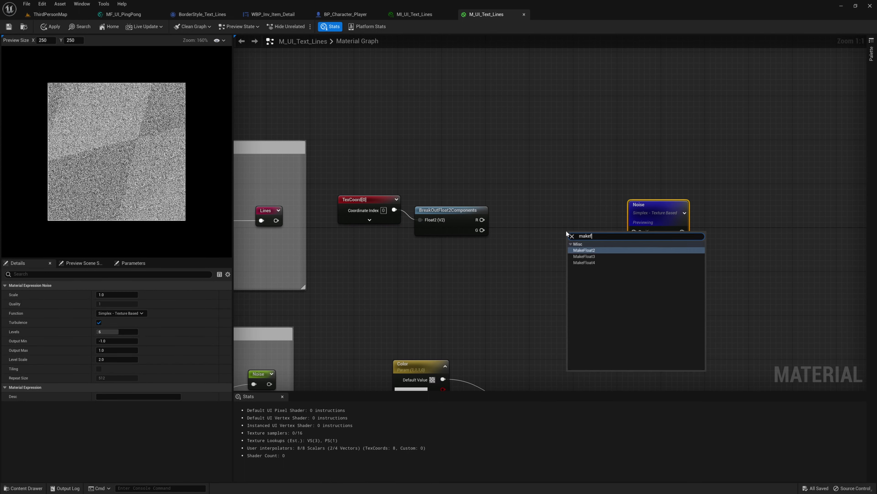
key(Down)
key(Return)
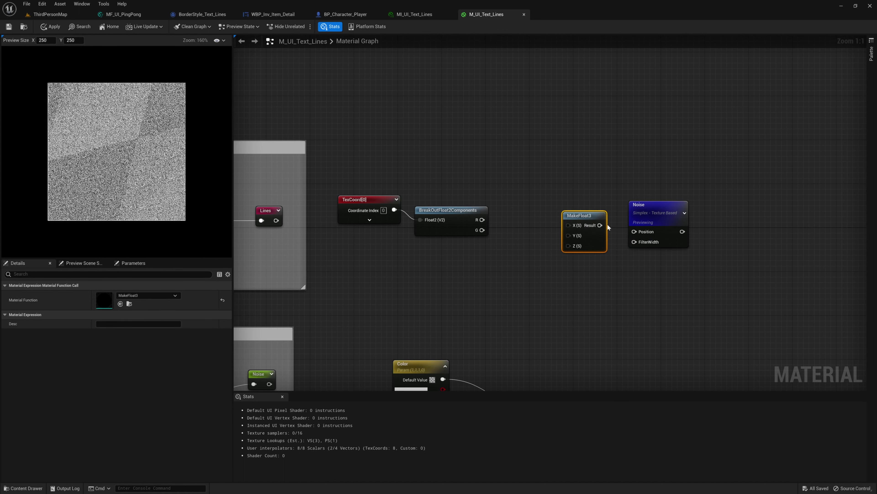
Wire the BreakOutFloat2Components R and G outputs into MakeFloat3 X and Y, and its Result into the Noise Position
drag(600, 225, 634, 231)
drag(483, 220, 568, 235)
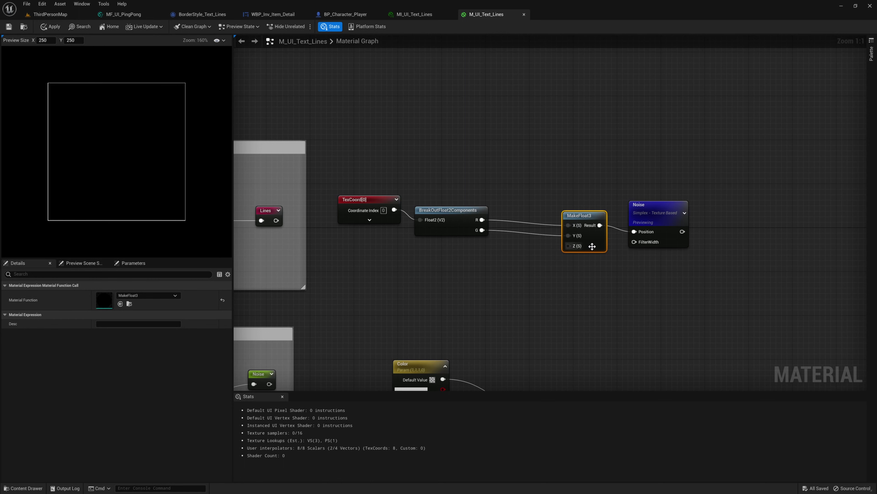
Align the Noise node with MakeFloat3 and set its Output Min to 0
drag(649, 206, 642, 201)
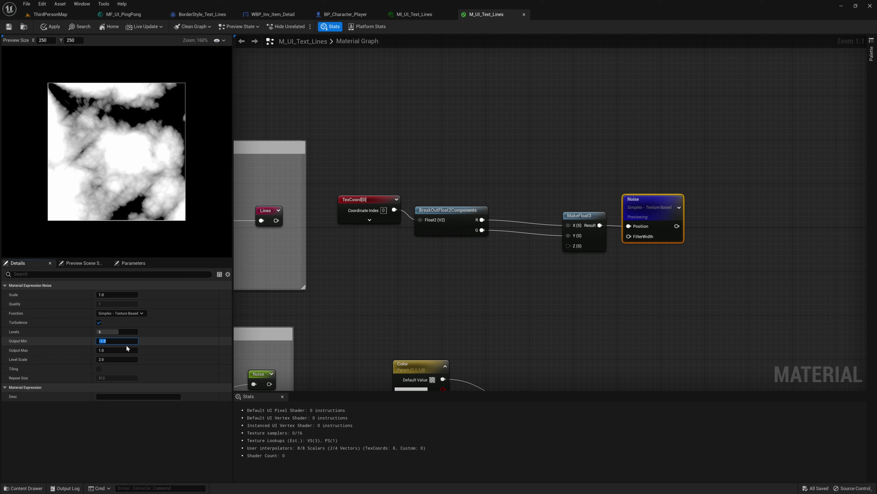
text(0)
key(Return)
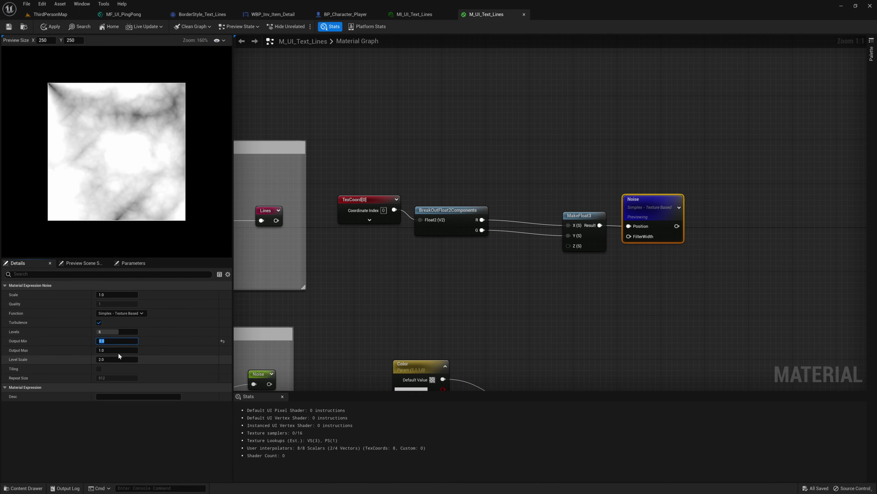
Try the Voronoi function on the Noise node, then return it to Simplex - Texture Based
click(132, 312)
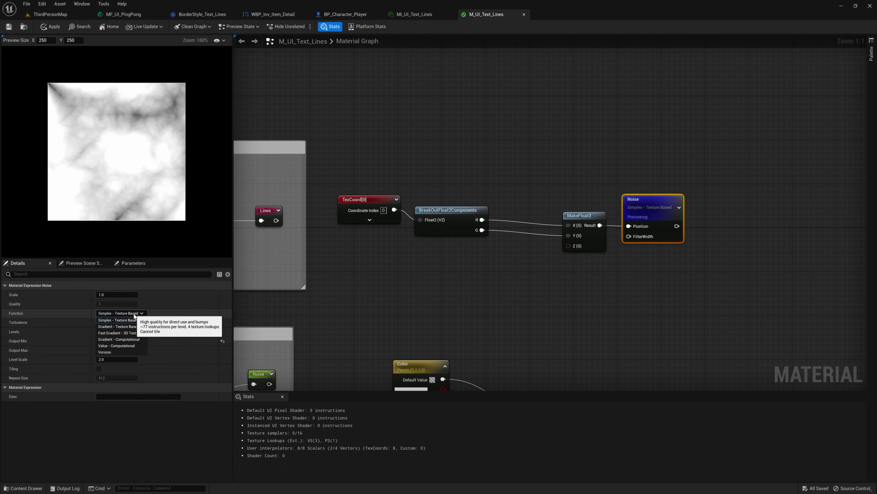
click(130, 352)
click(127, 313)
click(118, 319)
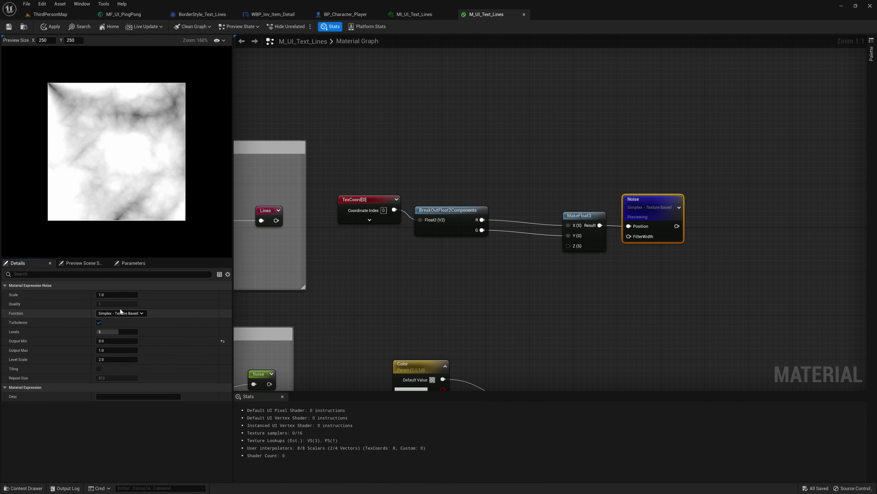
Try a Scale of 4 on the Noise node, then return it to 1
click(119, 294)
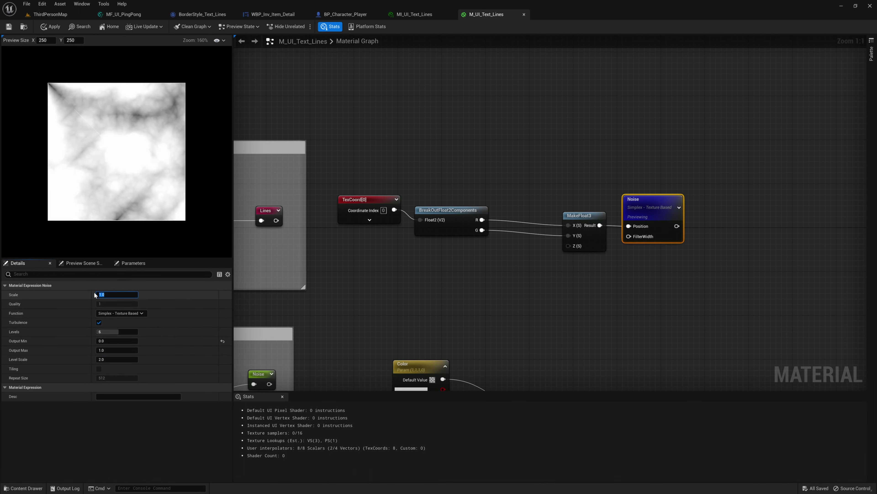
text(4)
key(Return)
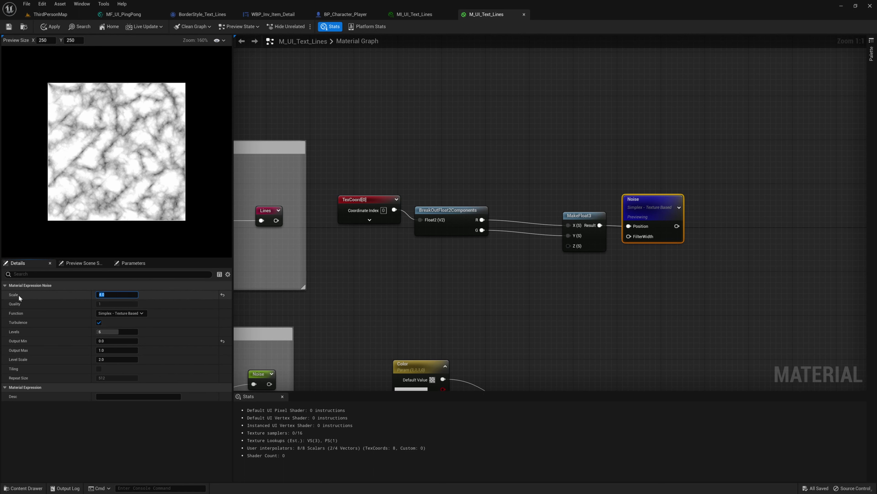
mouse_move(15, 296)
key(Return)
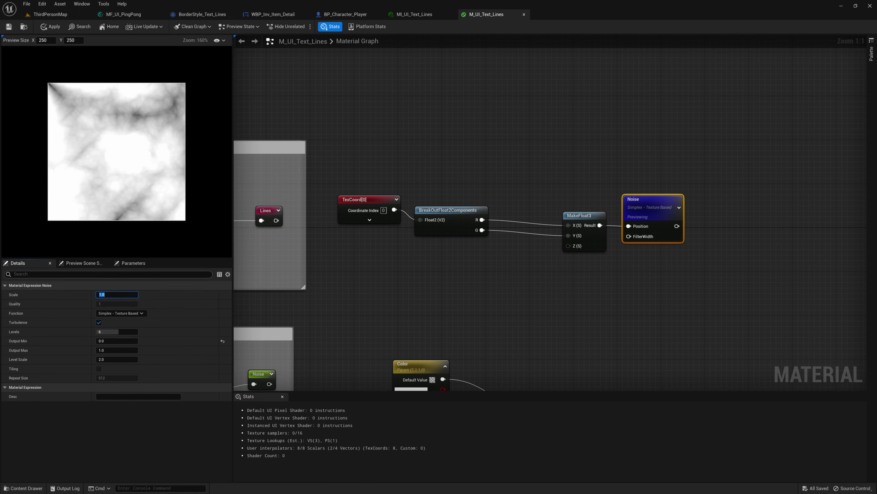
Add a Constant node with a value of 4 below the MakeFloat3 node
click(565, 304)
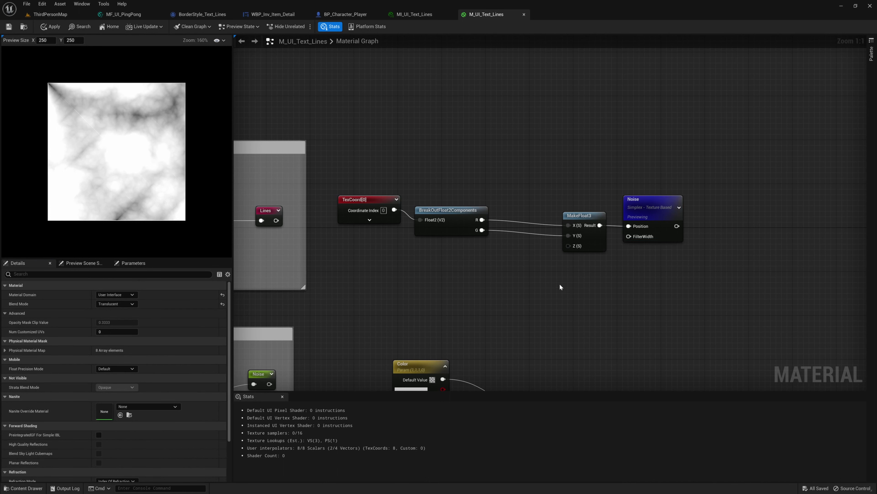
click(561, 287)
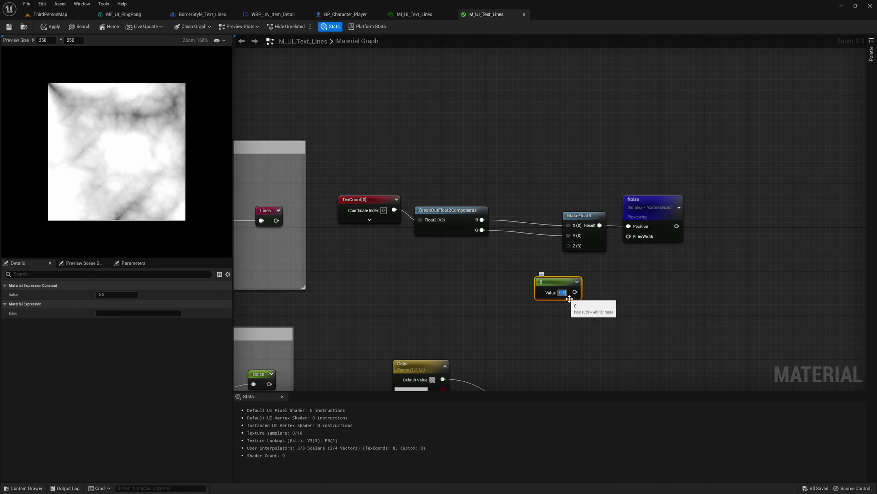
text(4)
key(Return)
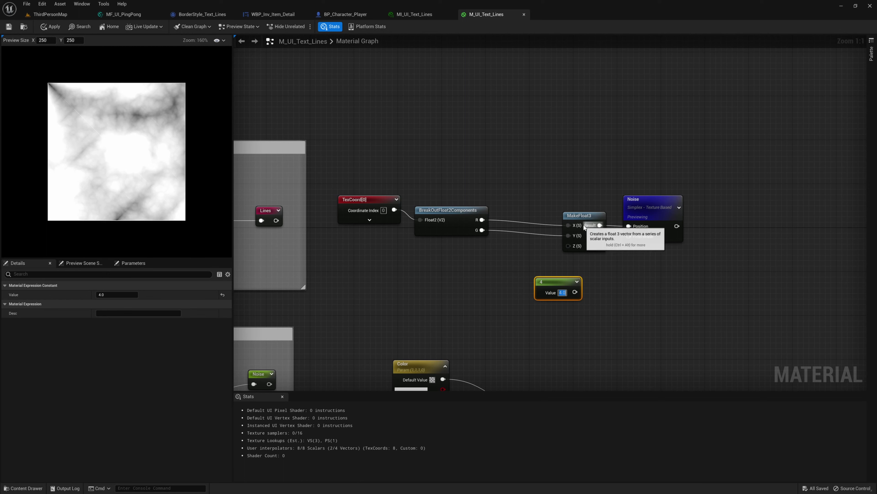
Insert a Multiply node between MakeFloat3 and the Noise Position, using the constant 4 as B, and tidy the nodes
drag(584, 227, 546, 221)
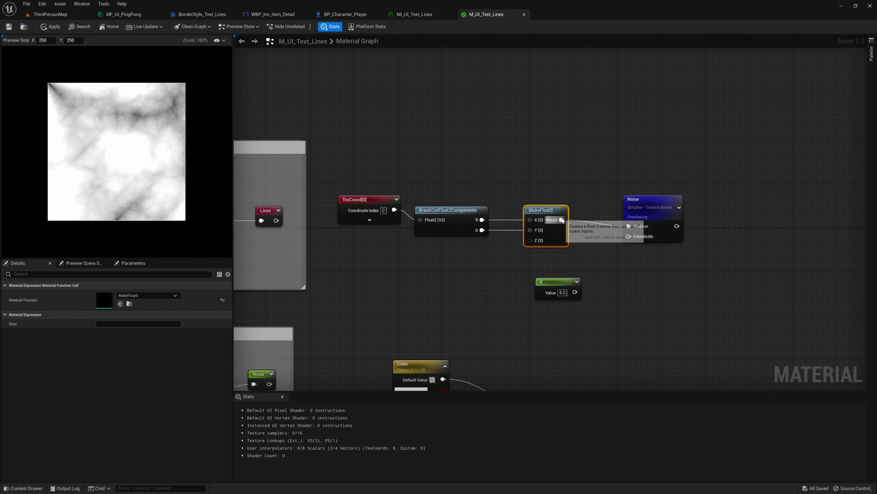
drag(562, 221, 580, 234)
text(multip)
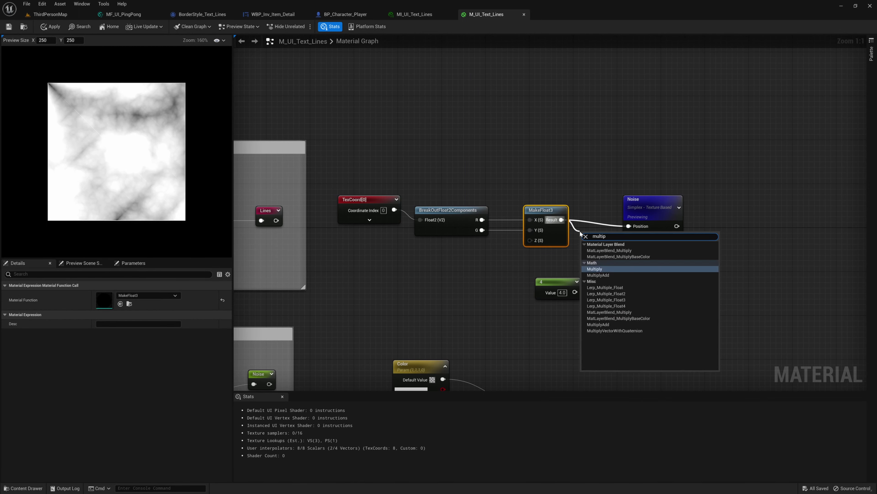
key(Return)
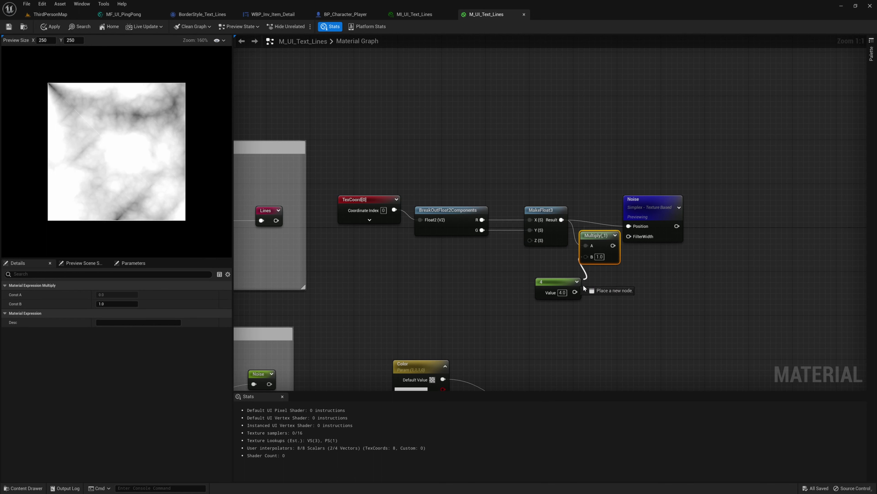
drag(575, 292, 601, 211)
drag(571, 284, 554, 268)
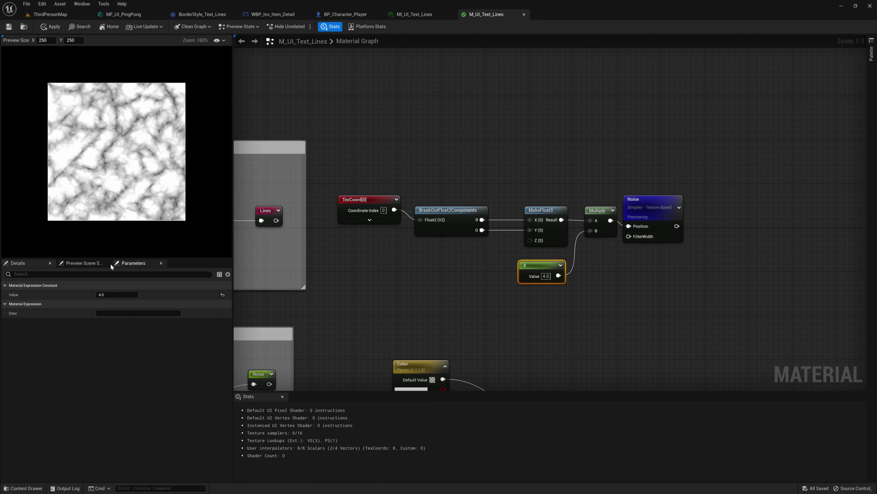
click(653, 204)
drag(653, 205, 658, 199)
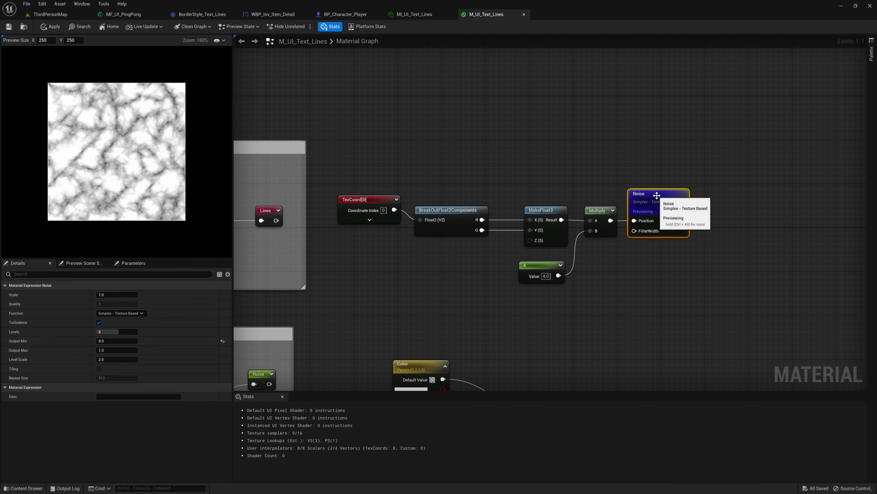
Try a value of 8 in the constant feeding Multiply, then set it back to 4
click(546, 276)
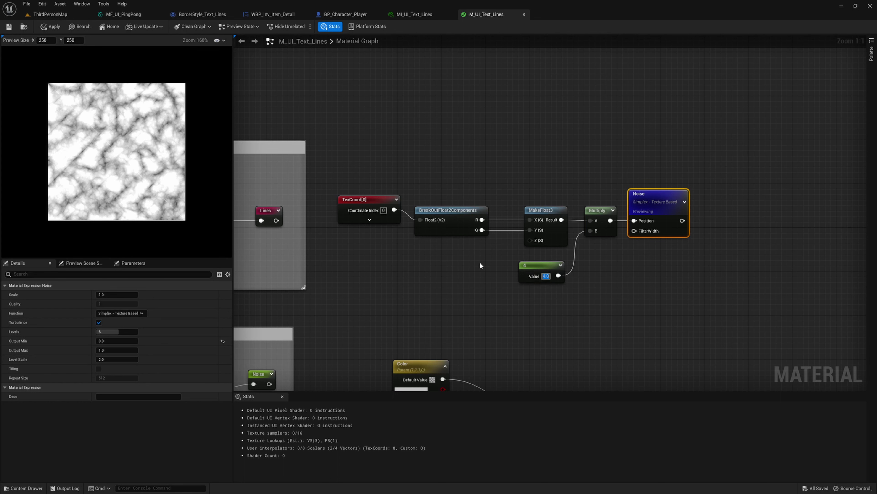
text(8)
key(Return)
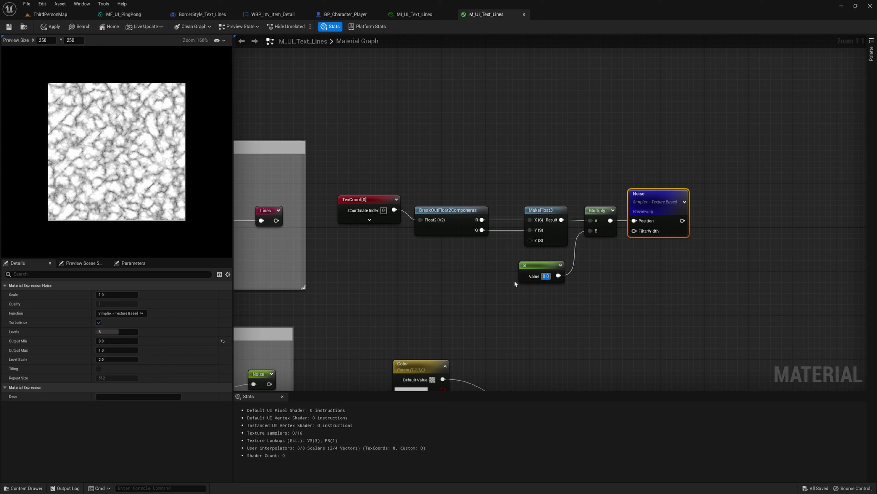
text(4)
key(Return)
Move the node group from BreakOutFloat2Components through Noise away from TexCoord to open up space between them
drag(453, 167, 678, 293)
drag(447, 211, 580, 200)
right_drag(437, 245, 462, 246)
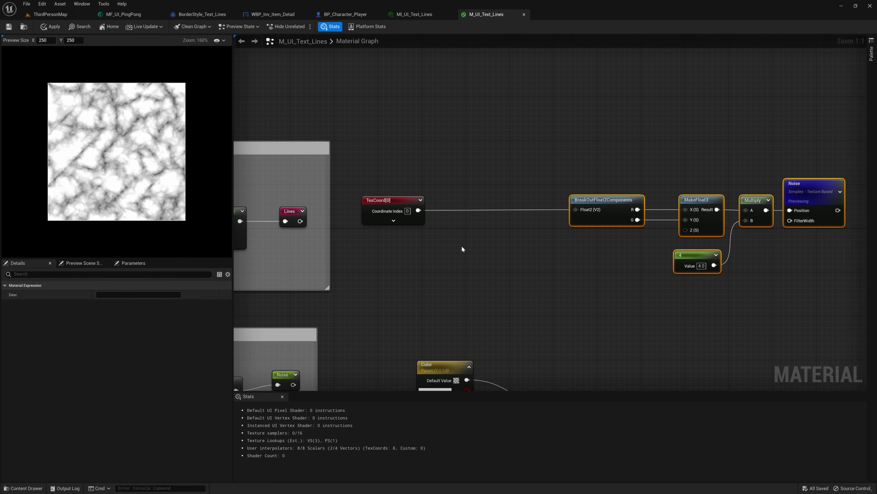
Insert a Panner node between TexCoord and BreakOutFloat2Components, wiring its Coordinate input and its output
right_click(444, 241)
text(panner)
key(Return)
drag(446, 242, 392, 209)
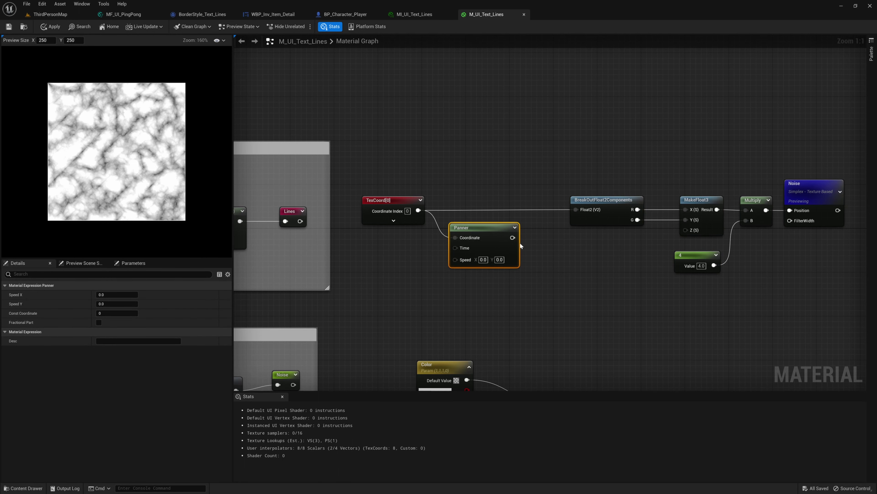
drag(513, 237, 494, 210)
Add two Constant nodes, one above the other, below the TexCoord node
click(378, 266)
key(1)
click(375, 268)
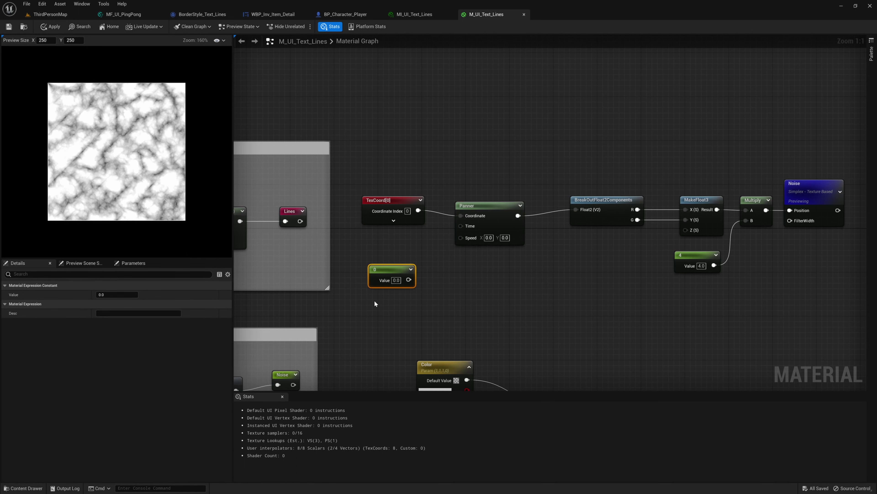
click(375, 303)
Combine the two constants in a MakeFloat2 node as X and Y, and connect its Result to the Panner's Speed
drag(409, 279, 424, 278)
text(makefloat)
key(Return)
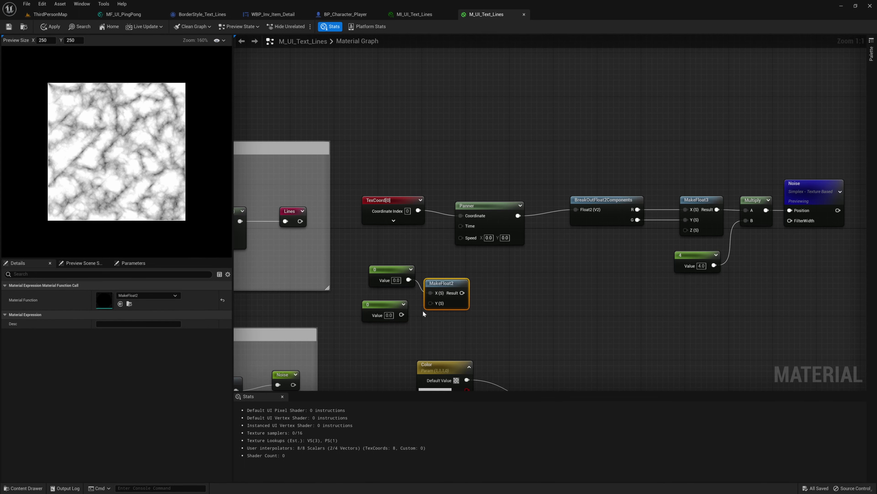
drag(430, 303, 401, 315)
drag(462, 292, 461, 236)
drag(441, 275, 438, 277)
click(435, 273)
Set both constants feeding MakeFloat2 to 0.1
click(396, 280)
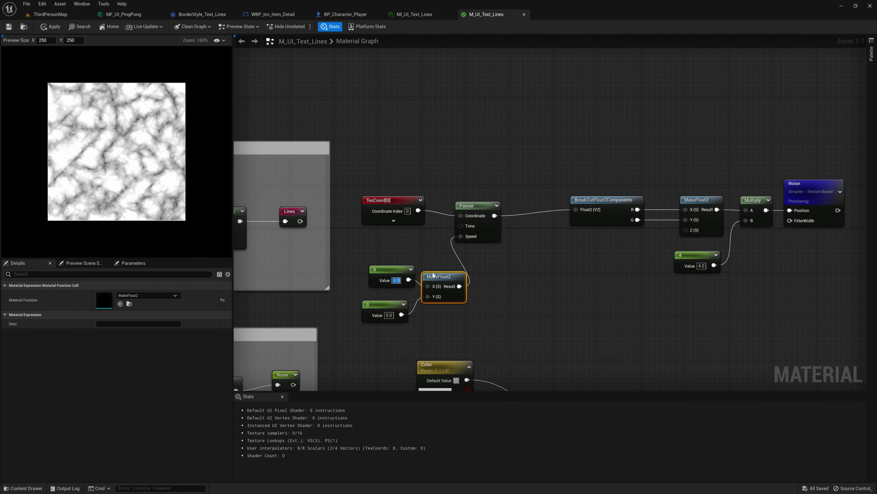
key(Return)
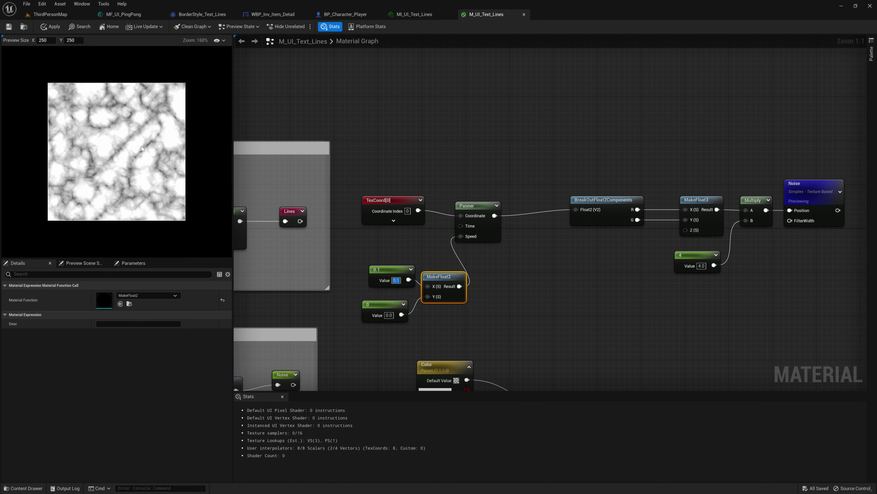
click(389, 315)
text(0.1)
key(Return)
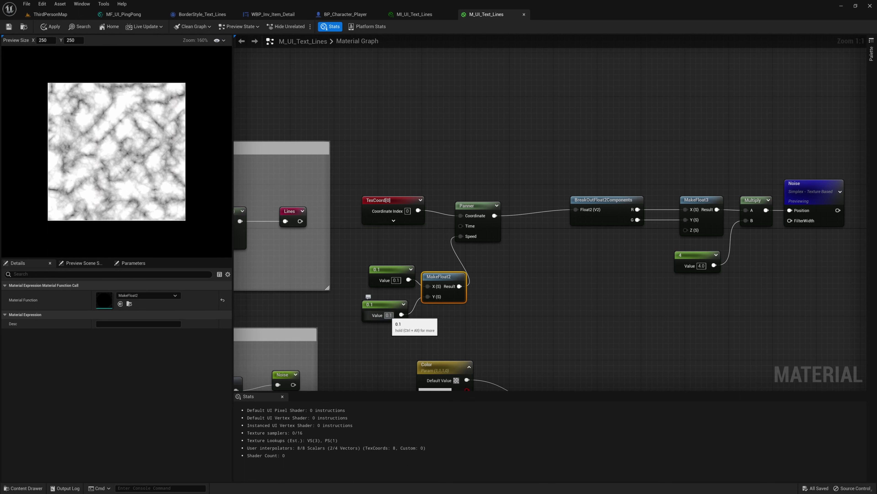
Set both constants feeding the MakeFloat2 node to 0
key(ctrl+z)
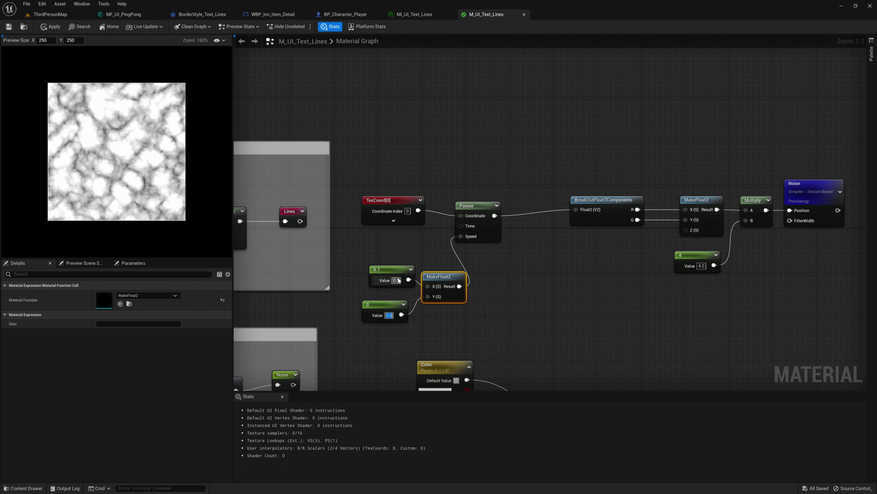
click(400, 279)
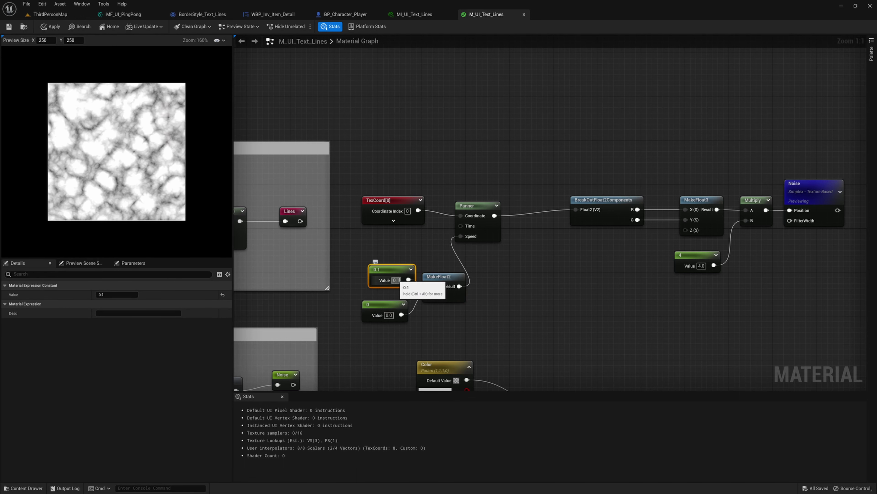
click(397, 280)
text(0)
key(Return)
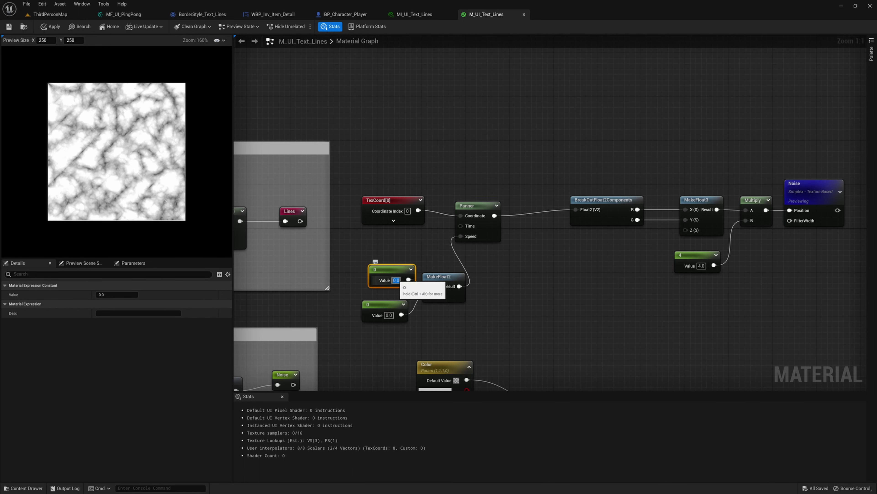
Tidy the Noise graph by moving MakeFloat2 and its constants closer to the Panner and shifting the node chain from BreakOutFloat2Components to Noise
shift+click(383, 304)
shift+click(451, 279)
drag(451, 279, 430, 248)
drag(376, 183, 471, 286)
right_drag(578, 293, 474, 311)
drag(490, 185, 735, 271)
drag(699, 211, 705, 222)
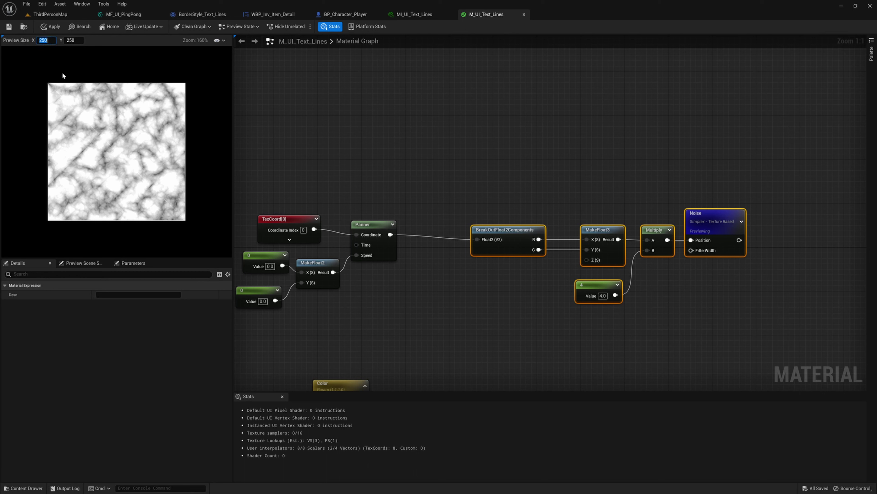
Set the material preview size to 600 by 200 and zoom the preview to 100%
text(600)
click(71, 40)
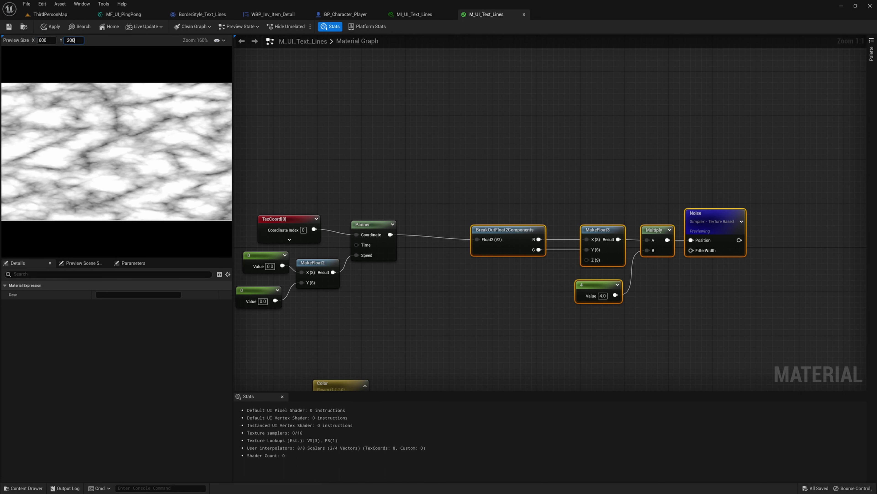
key(Return)
scroll(105, 135, down, 3)
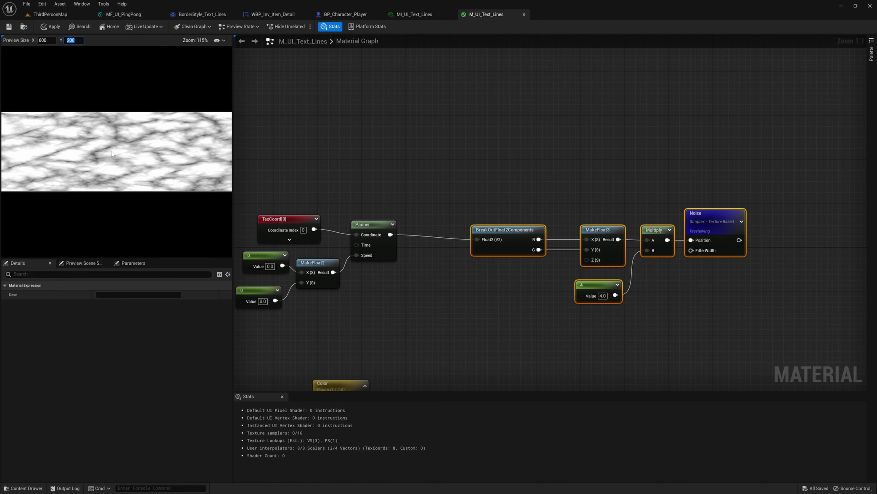
scroll(118, 170, up, 4)
right_click(126, 240)
scroll(122, 198, down, 3)
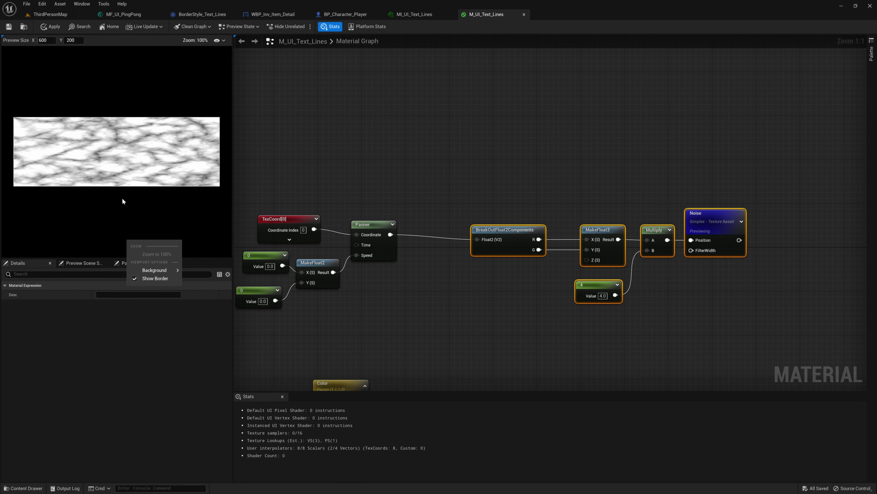
click(102, 172)
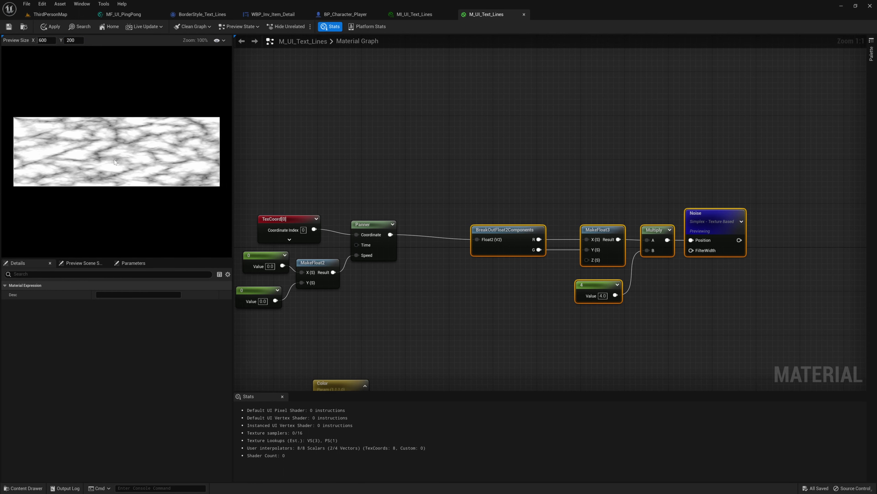
Add an MF_UI_Scale node in the space below the link between Panner and BreakOutFloat2Components
right_drag(421, 308, 423, 278)
right_click(414, 253)
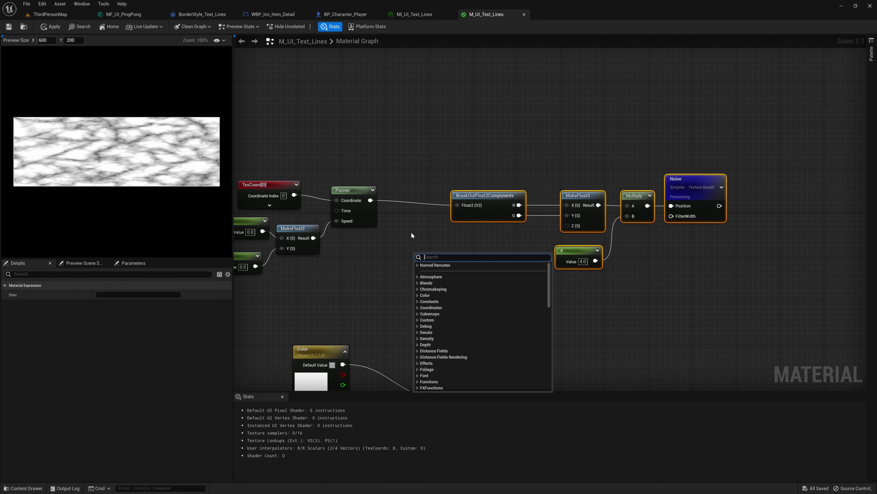
text(ui_s)
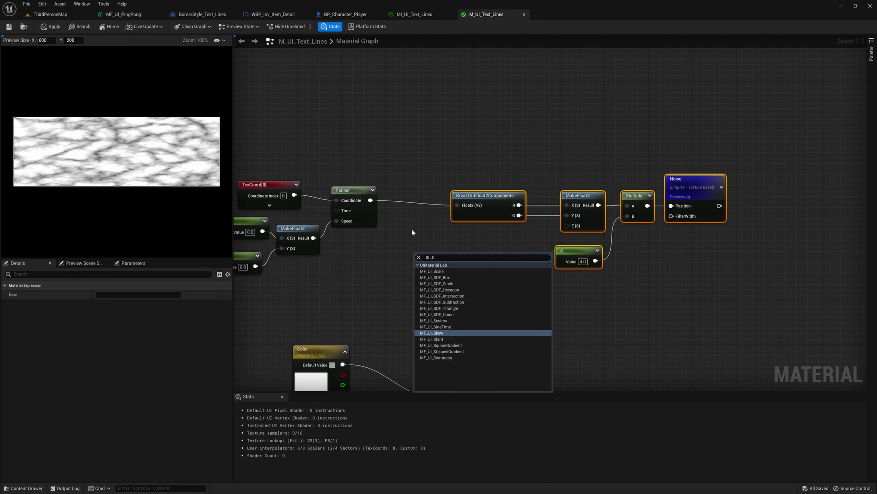
text(cal)
key(Return)
drag(446, 256, 429, 245)
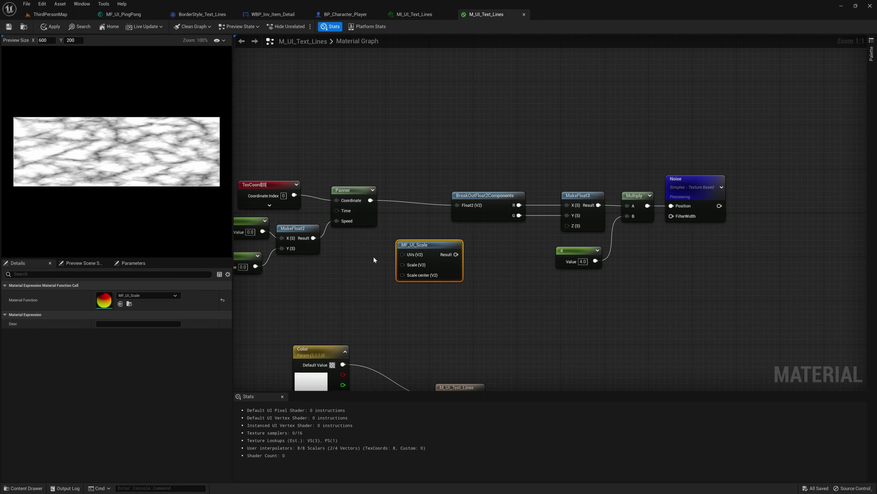
Add an MF_UI_AspectRatio node below the constant 4 that feeds Multiply
right_drag(476, 335, 433, 305)
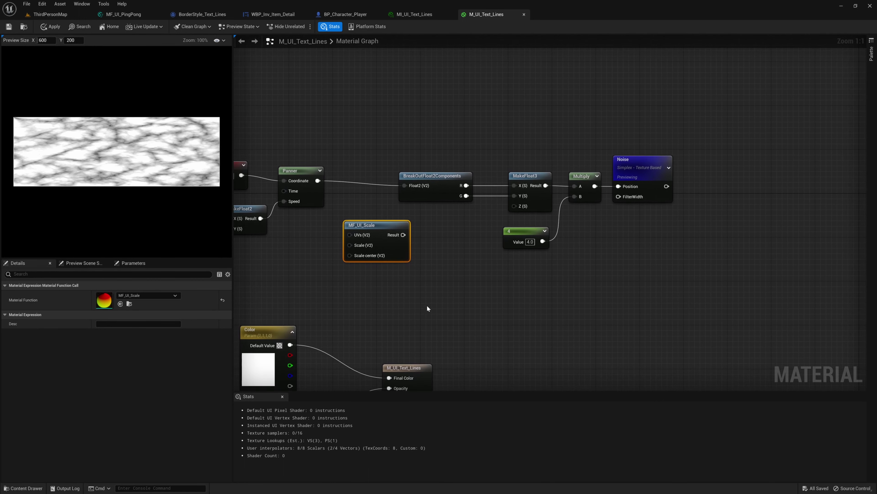
right_click(476, 294)
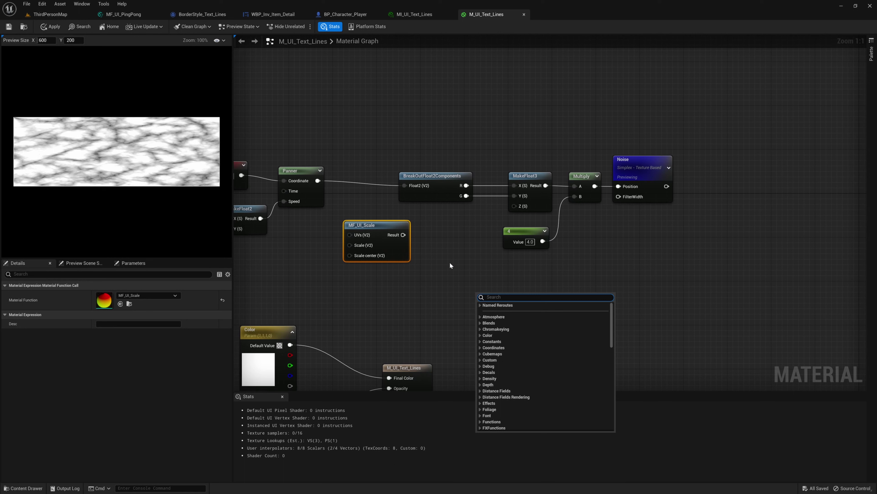
text(aspec)
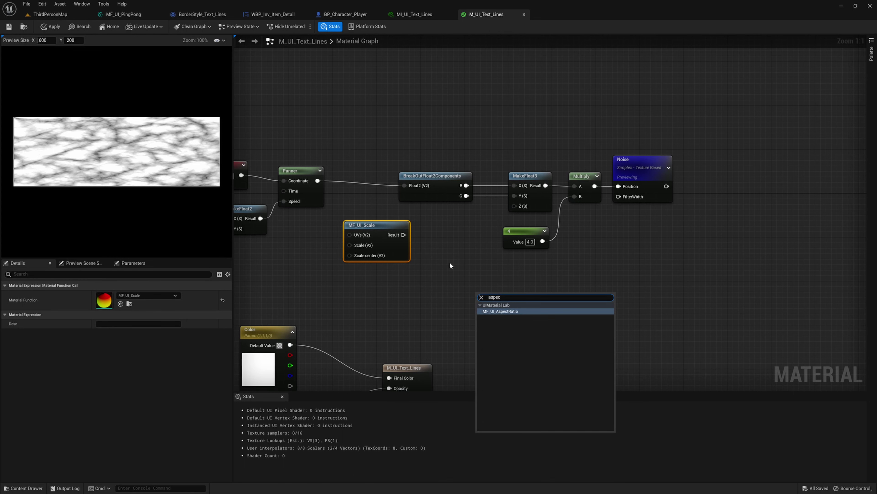
key(Return)
drag(498, 300, 487, 285)
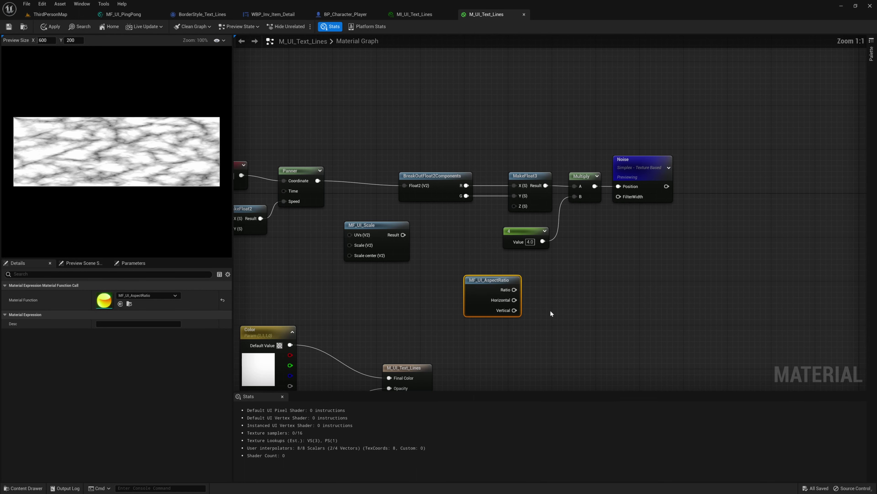
right_drag(551, 306, 550, 295)
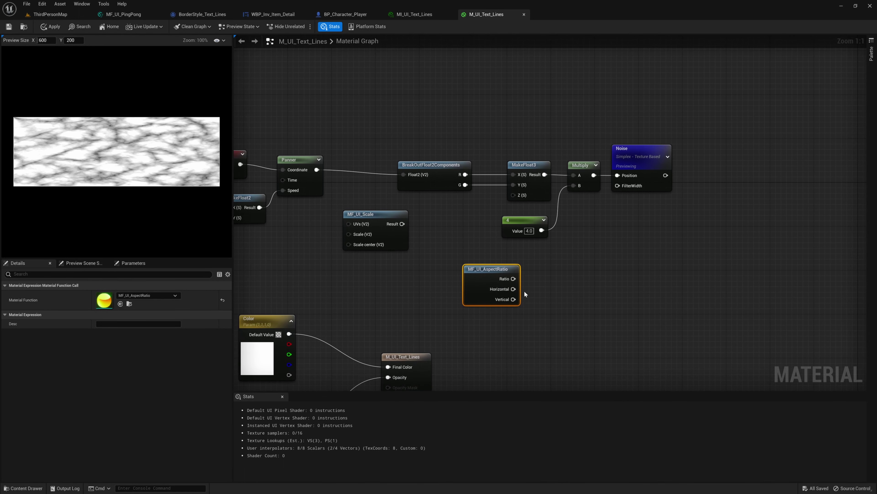
Connect MF_UI_AspectRatio's Horizontal output to a new ComponentMask node with only the R channel enabled
drag(513, 289, 541, 292)
text(m)
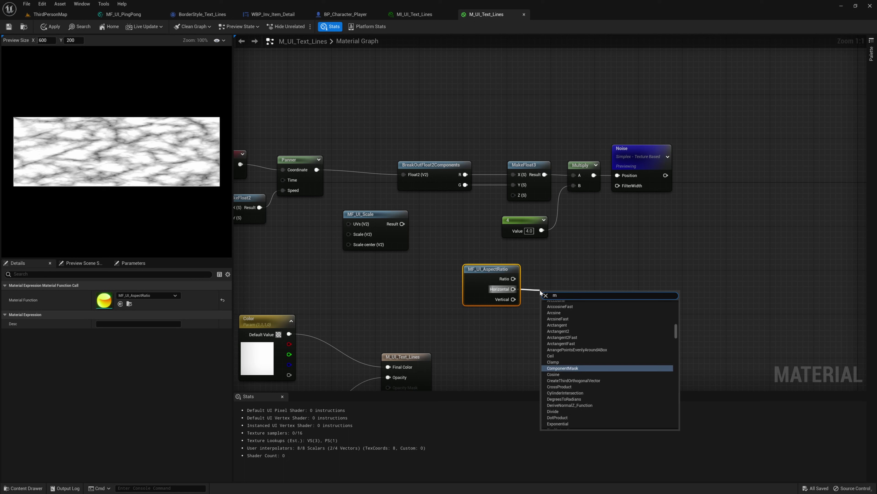
key(BackSpace)
text(comp)
key(Return)
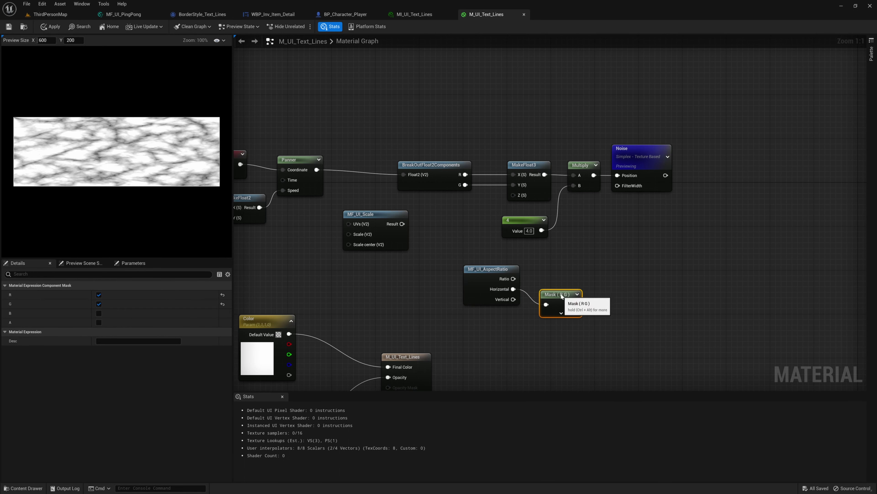
click(561, 300)
click(558, 313)
click(561, 345)
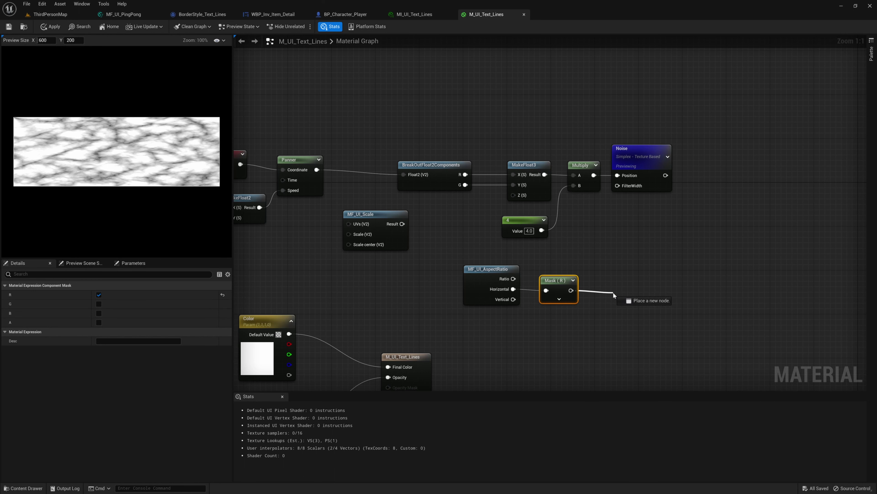
Store the mask's output in a named reroute declaration called Container Ratio
drag(571, 291, 613, 293)
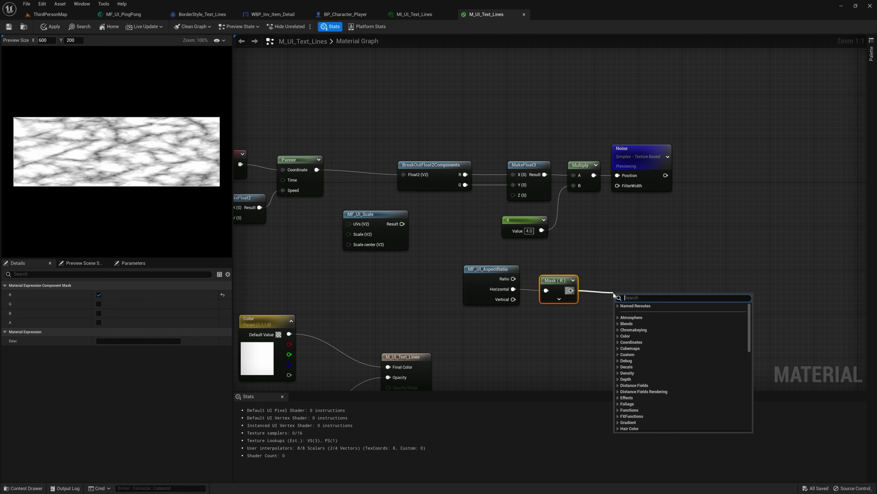
text(named)
key(Return)
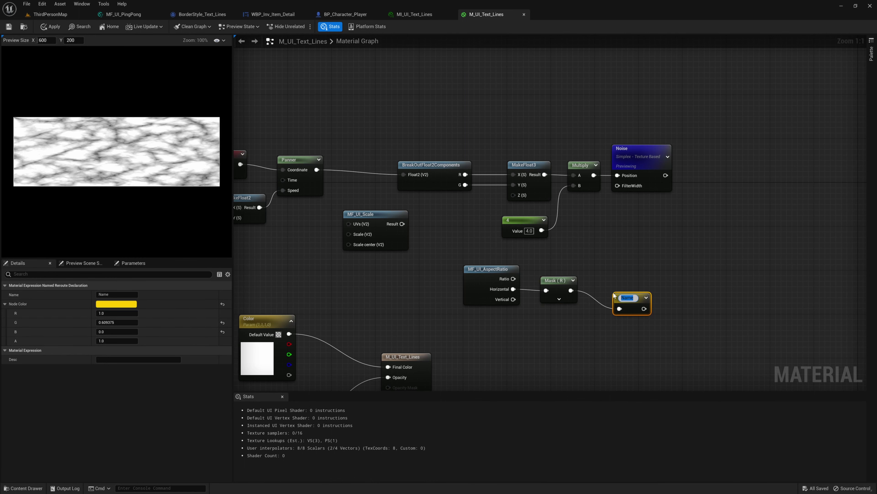
text(Container Ratio)
key(Return)
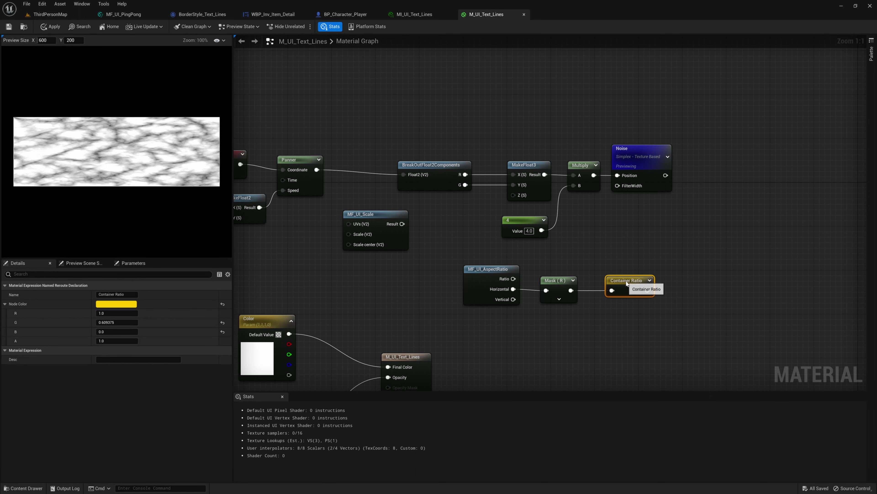
Add a Constant node with a value of 1 below MF_UI_AspectRatio
right_drag(567, 342, 590, 301)
click(564, 301)
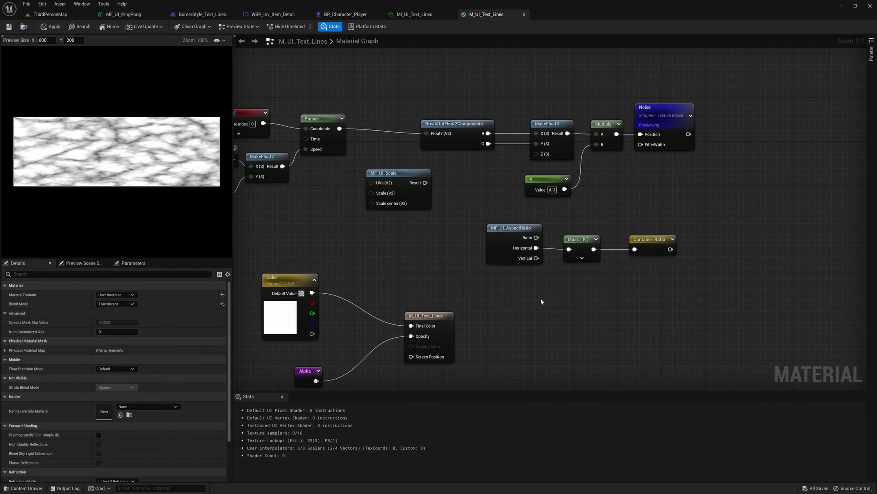
key(1)
click(521, 300)
text(1)
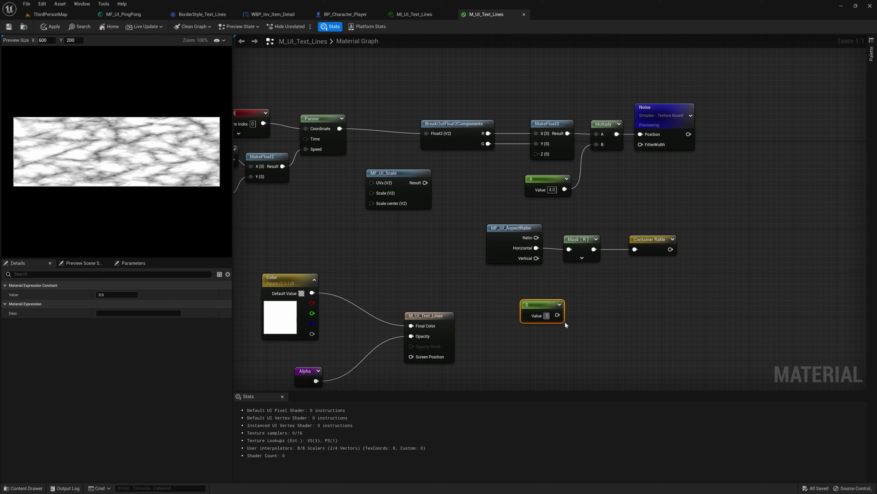
Feed the constant 1 into a new named reroute declaration called Width
drag(538, 306, 583, 307)
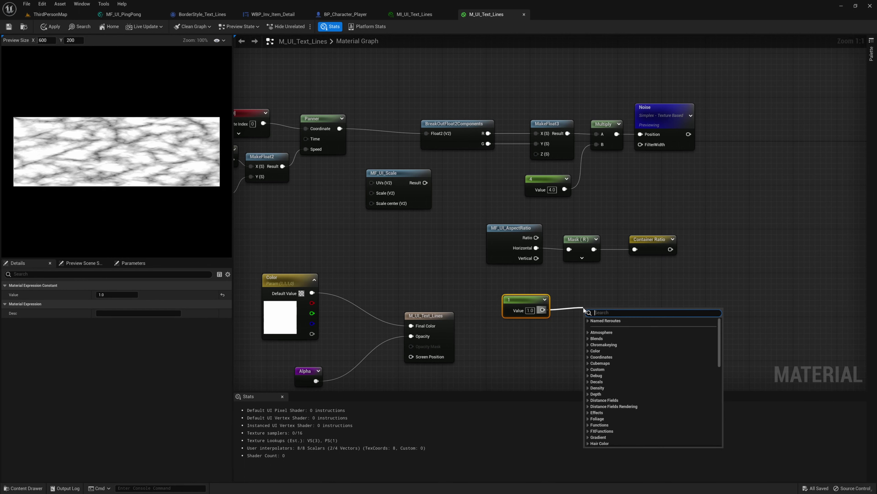
text(named)
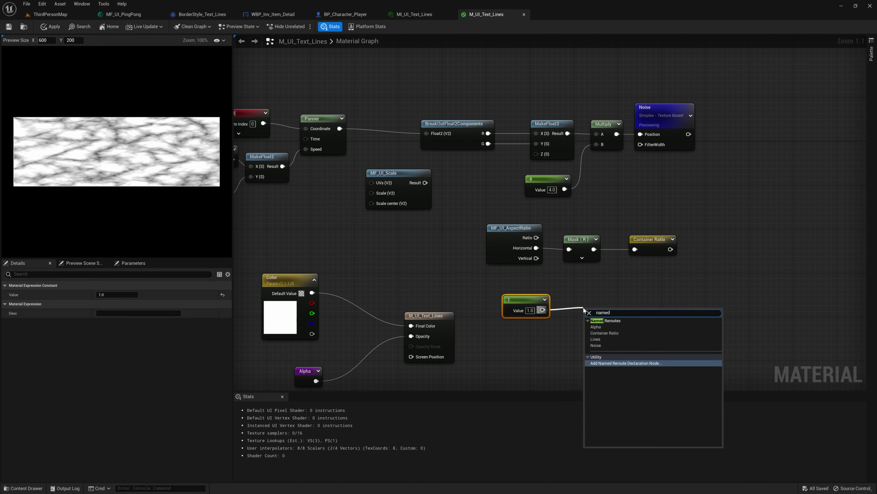
key(Return)
text(Width)
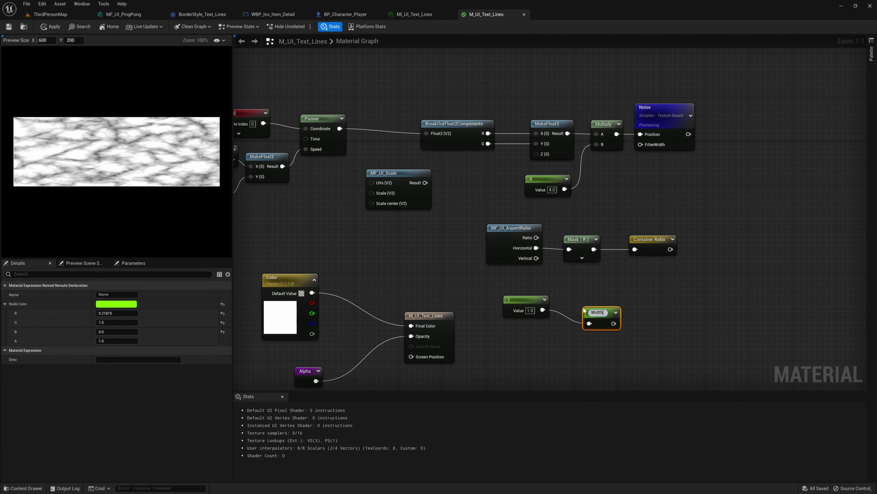
key(Return)
drag(593, 311, 595, 304)
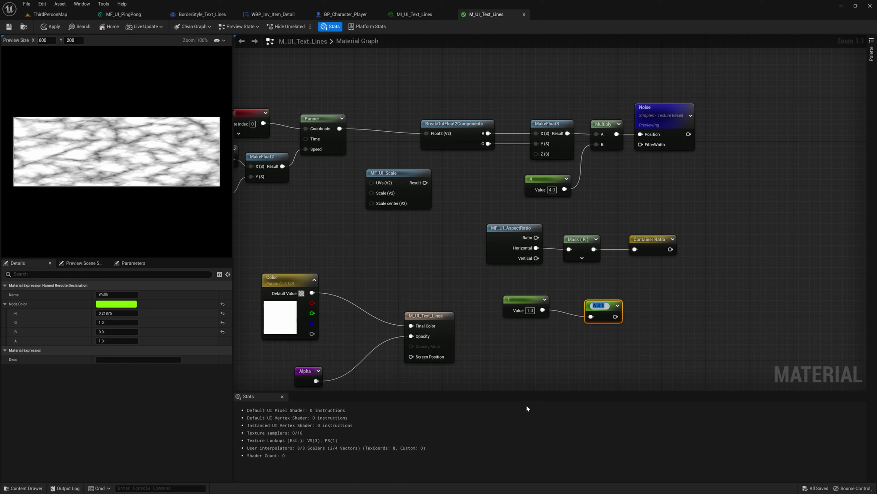
Add a Container Ratio reroute usage node below the constant 1
right_click(518, 345)
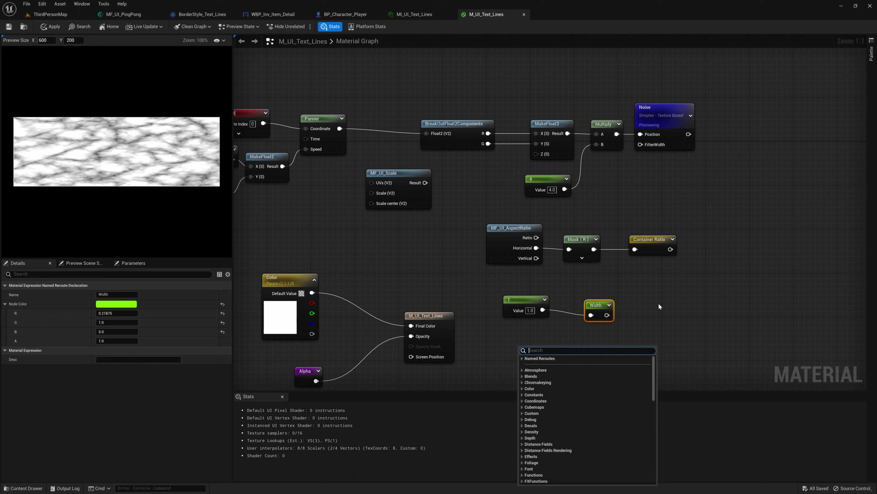
text(container)
key(Return)
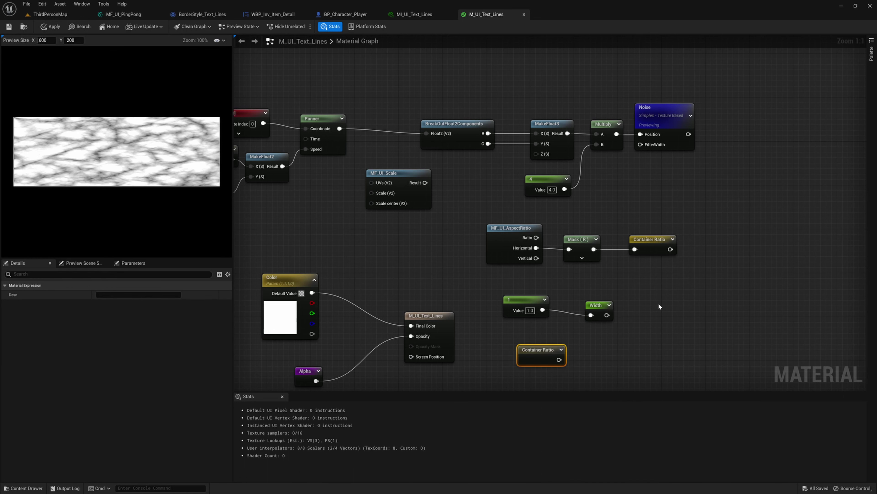
drag(553, 351, 522, 356)
Multiply the constant 1 by Container Ratio with a new Multiply node
mouse_move(542, 310)
mouse_down()
mouse_move(554, 318)
mouse_move(550, 326)
mouse_up()
text(multiply)
key(Return)
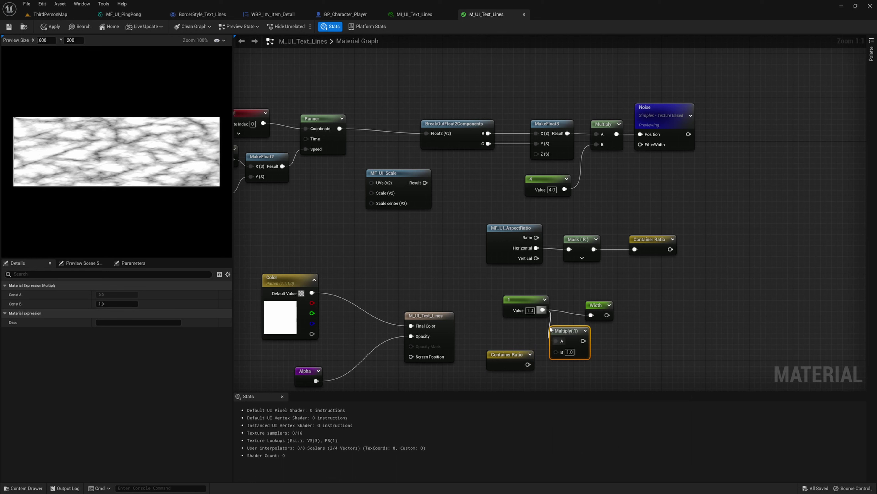
drag(528, 364, 613, 342)
Store the new Multiply node's result in a named reroute declaration called Height
text(height)
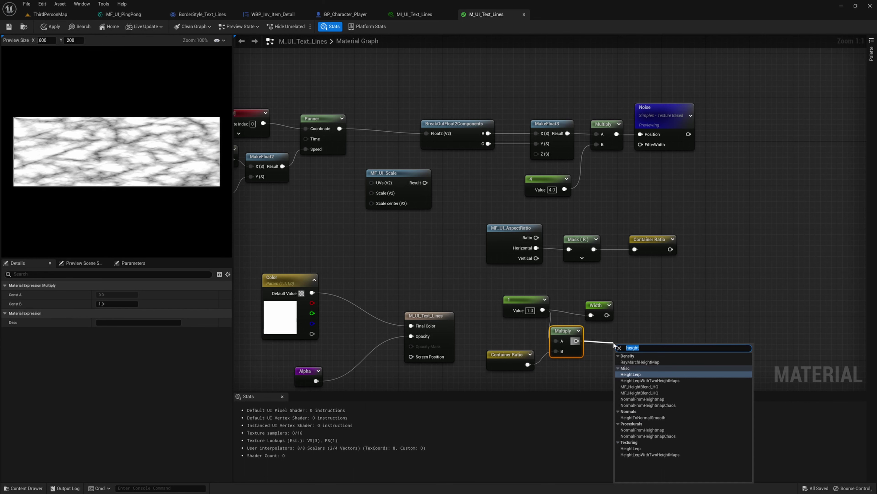
text(named)
key(Return)
text(HGeig)
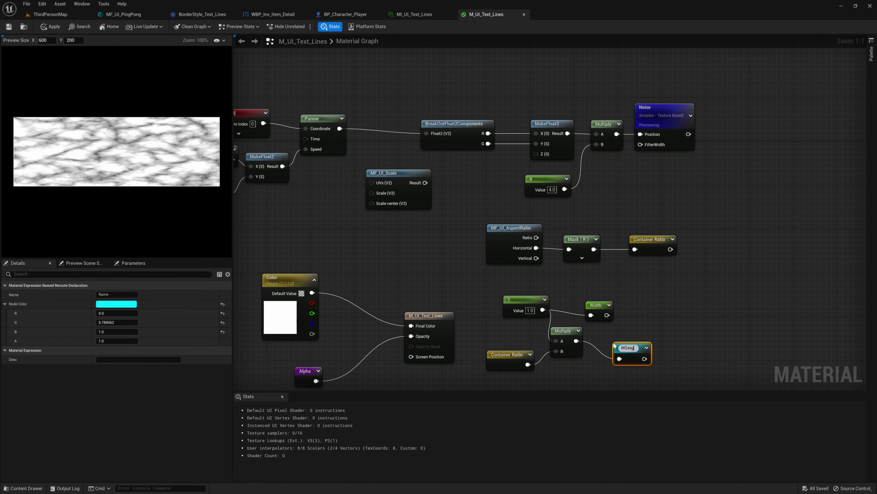
key(BackSpace)
key(BackSpace)
key(BackSpace)
key(BackSpace)
text(eight)
key(Return)
Move the aspect ratio, Width and Height nodes away from the output node, enclose them in a comment titled Aspect, and realign the Width reroute
drag(595, 303, 606, 303)
drag(482, 274, 632, 365)
drag(500, 215, 688, 374)
drag(650, 237, 748, 243)
text(c)
text(Aspect)
key(Return)
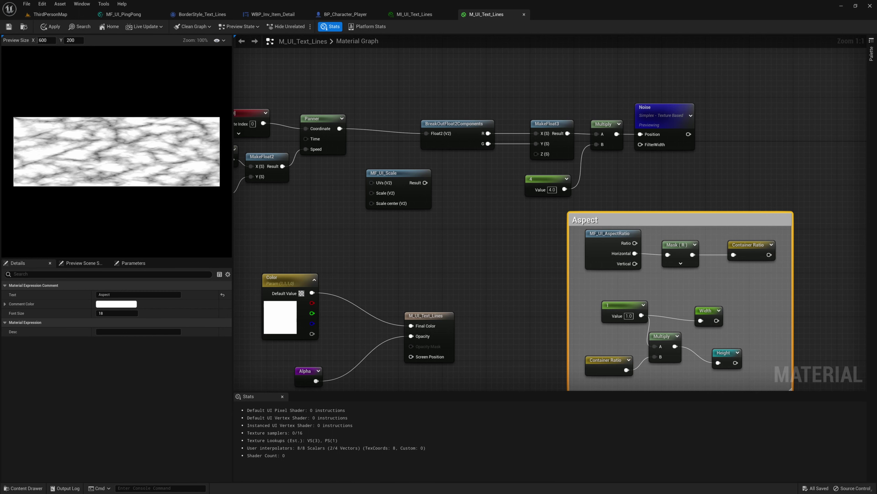
scroll(715, 284, down, 1)
click(727, 308)
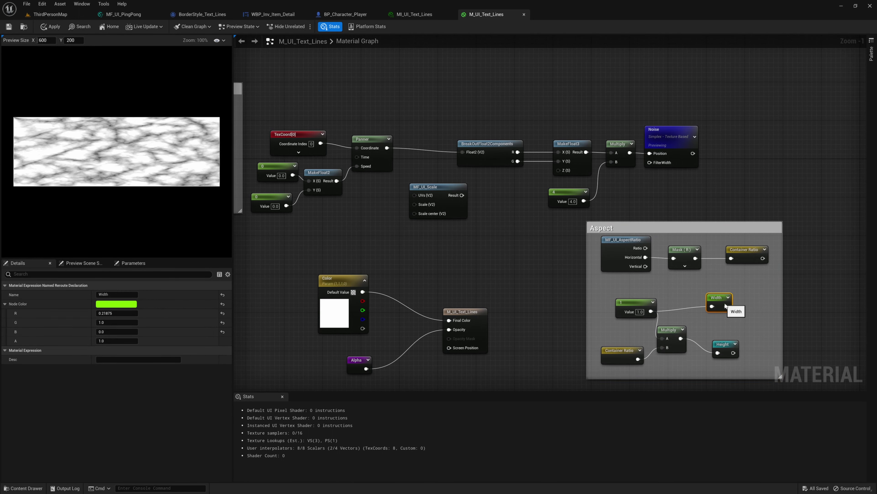
Realign the Multiply node inside the Aspect comment beside the Height reroute
drag(671, 330, 684, 326)
right_drag(482, 276, 559, 292)
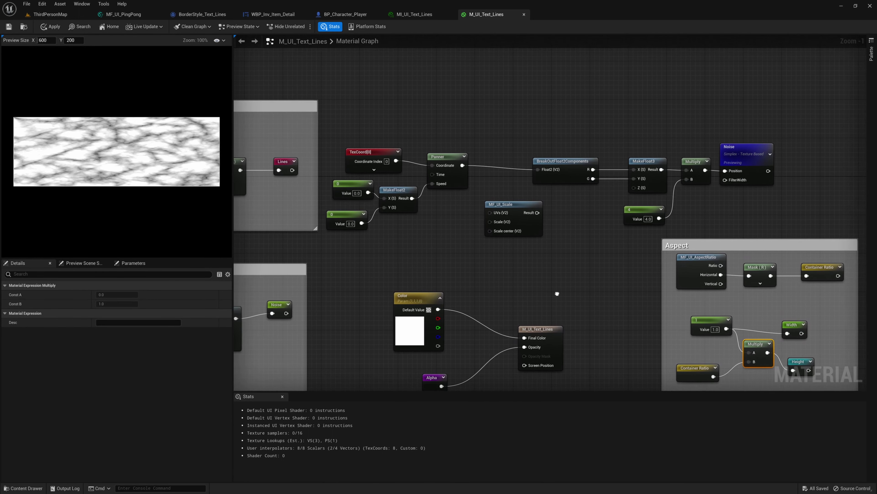
right_drag(480, 230, 487, 236)
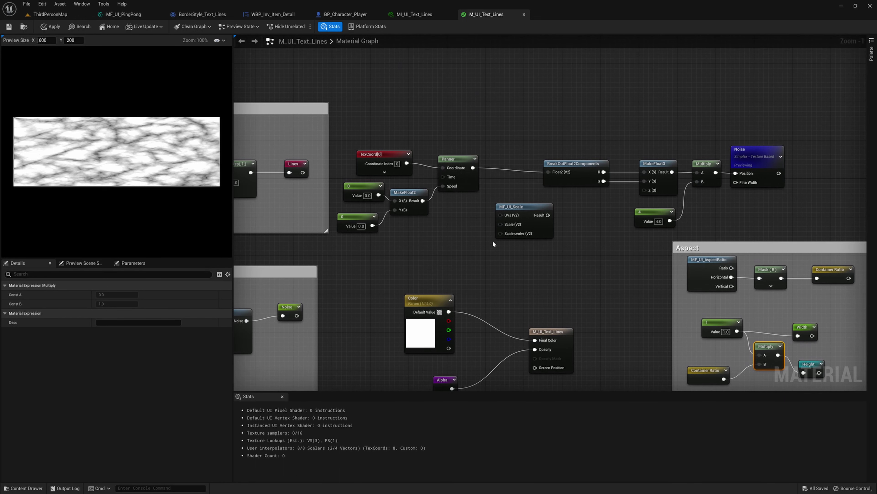
right_drag(536, 269, 533, 256)
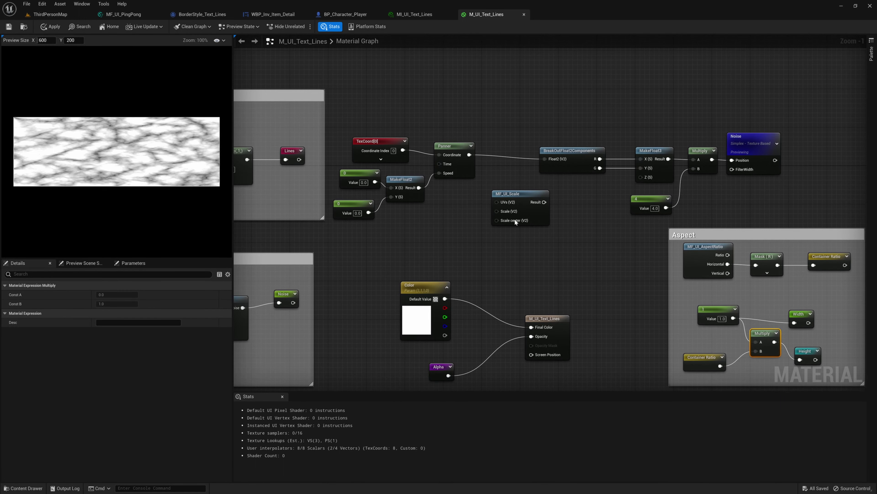
right_drag(490, 231, 511, 235)
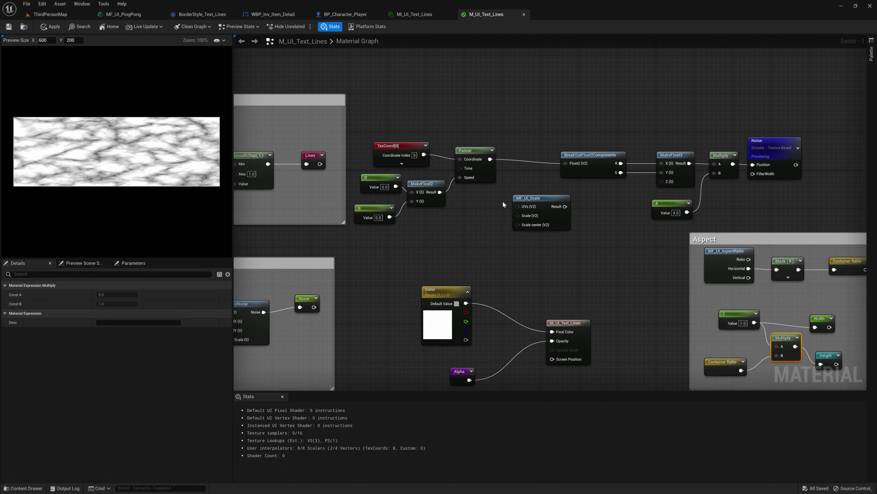
Insert MF_UI_Scale between Panner and BreakOutFloat2Components through its UVs input, shifting the downstream nodes to make room and lining it up
drag(517, 207, 491, 160)
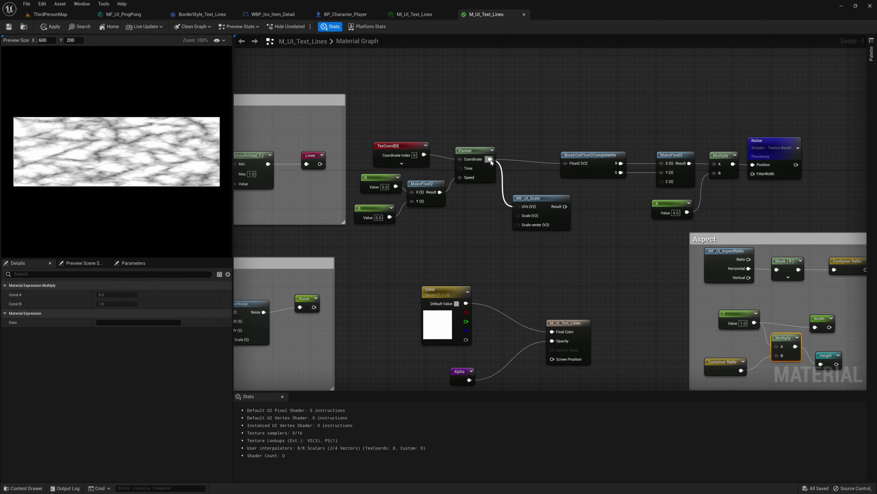
drag(565, 207, 566, 163)
drag(593, 101, 765, 211)
drag(592, 155, 645, 156)
drag(537, 204, 551, 160)
Add a MakeFloat2 node below MF_UI_Scale and connect its result to the Scale input
right_click(501, 206)
text(makeflo)
key(Return)
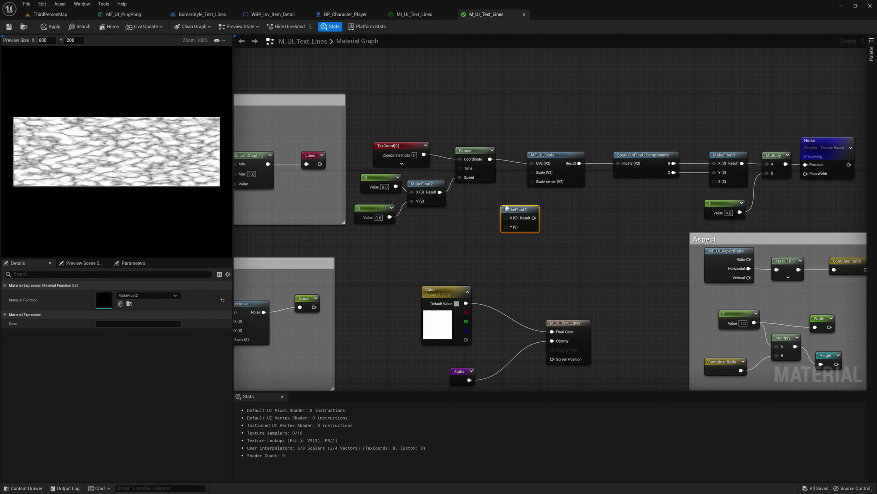
drag(534, 218, 510, 201)
Add Width and Height reroute usage nodes and connect them to the X and Y inputs of the new MakeFloat2
right_click(437, 239)
text(width)
key(Return)
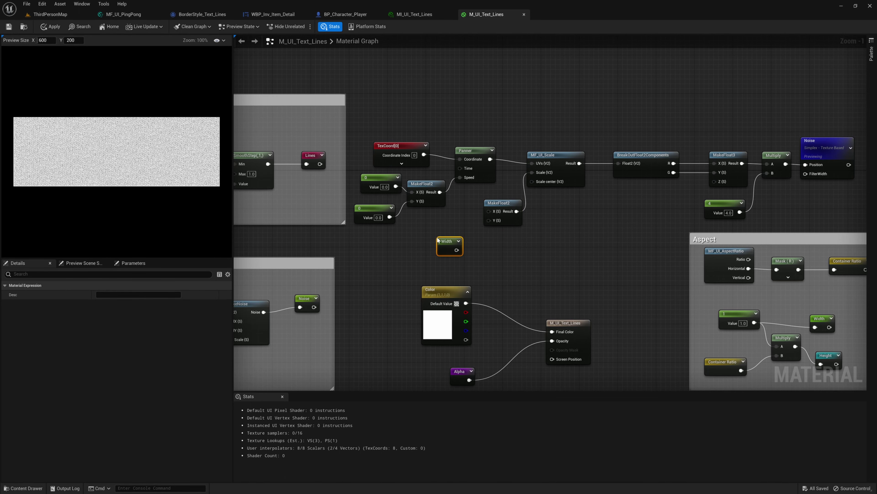
right_click(496, 270)
text(heig)
key(Return)
drag(445, 241, 488, 211)
drag(507, 268, 490, 222)
Try a value of 100 for the constant that multiplies the noise position
scroll(206, 164, down, 1)
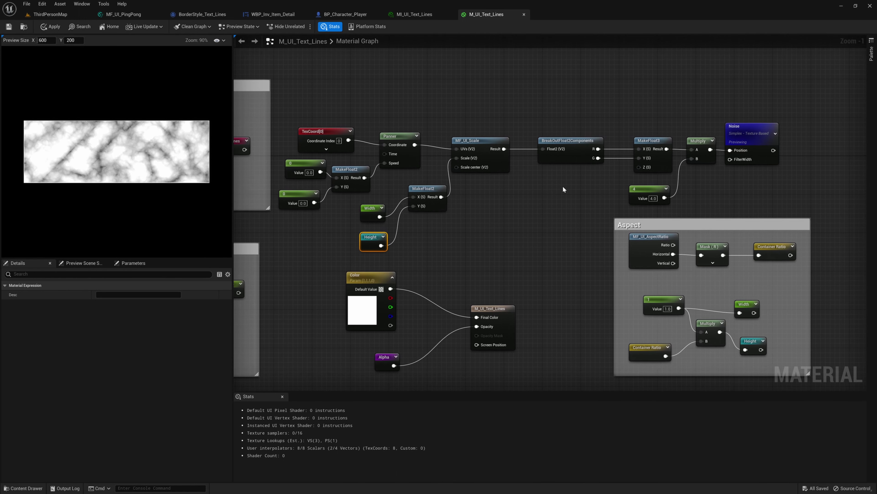
click(654, 199)
text(100)
key(Return)
scroll(169, 197, up, 2)
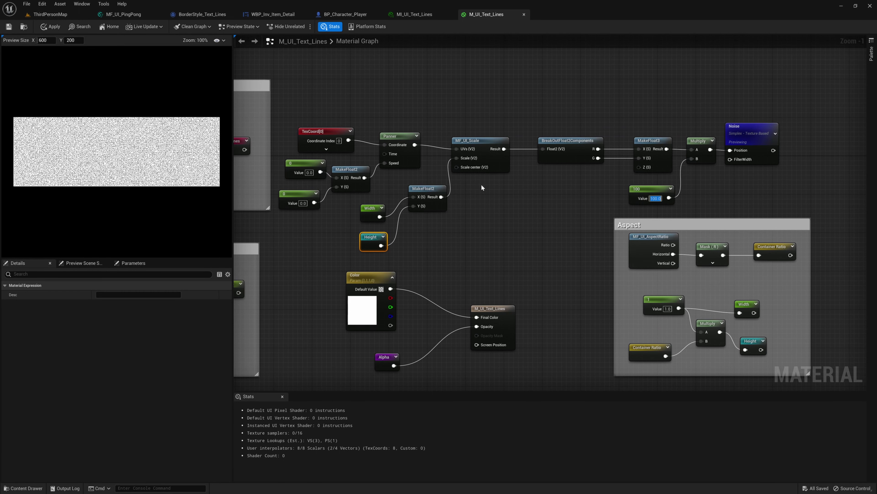
Set the constant that multiplies the noise position to 8 and check the noise in the preview
text(8)
key(Return)
scroll(142, 195, up, 1)
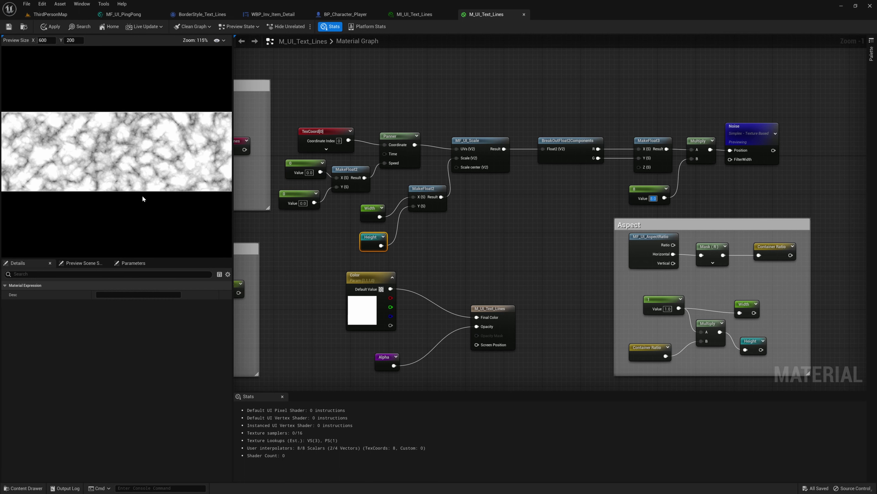
scroll(149, 172, up, 2)
scroll(101, 161, down, 2)
scroll(104, 171, down, 2)
right_click(134, 197)
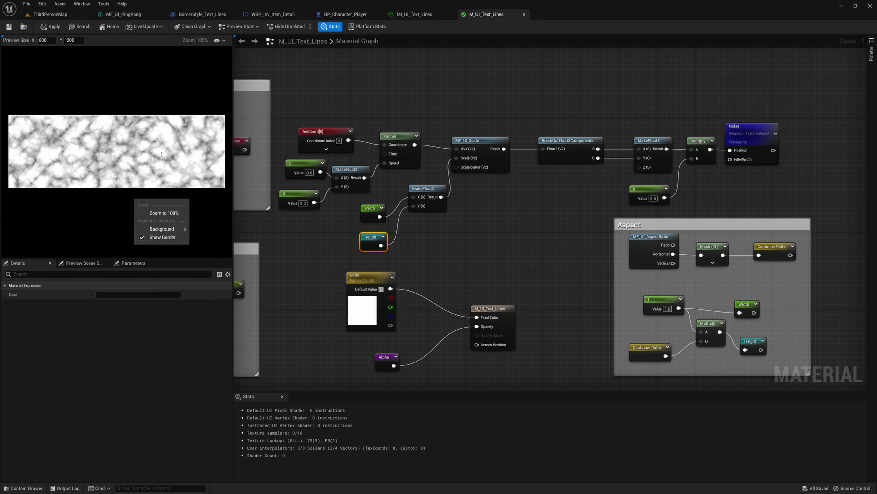
click(157, 168)
Shift the Aspect comment group slightly beneath the noise node chain
scroll(576, 213, down, 2)
click(539, 234)
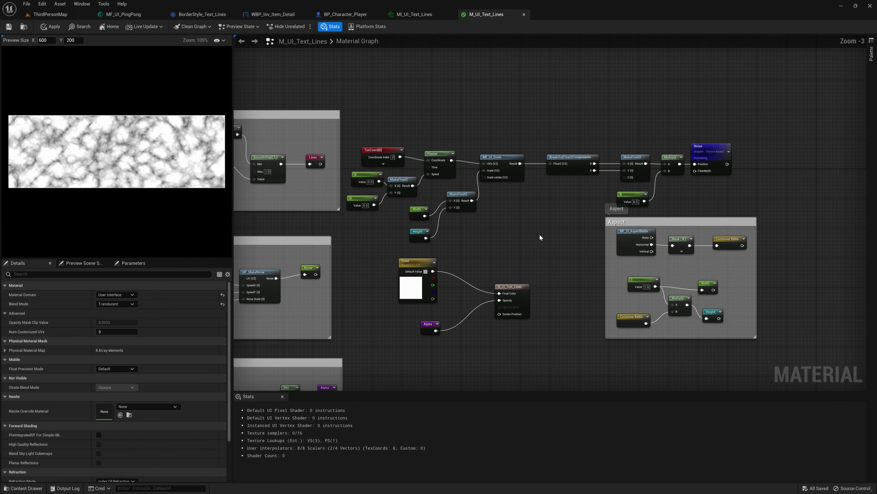
right_drag(539, 235, 521, 233)
drag(639, 223, 632, 226)
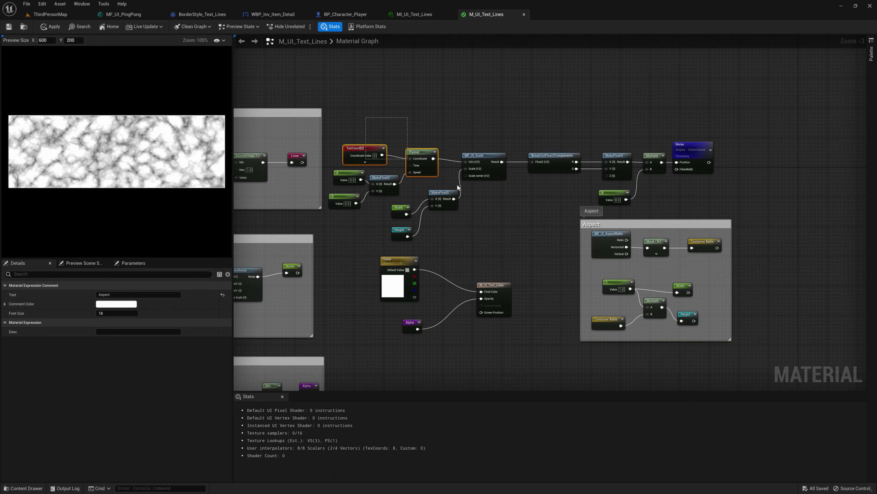
Open the MF_MakeNoise function and examine its Noise Scale scalar input alongside the rest of the noise chain
click(725, 128)
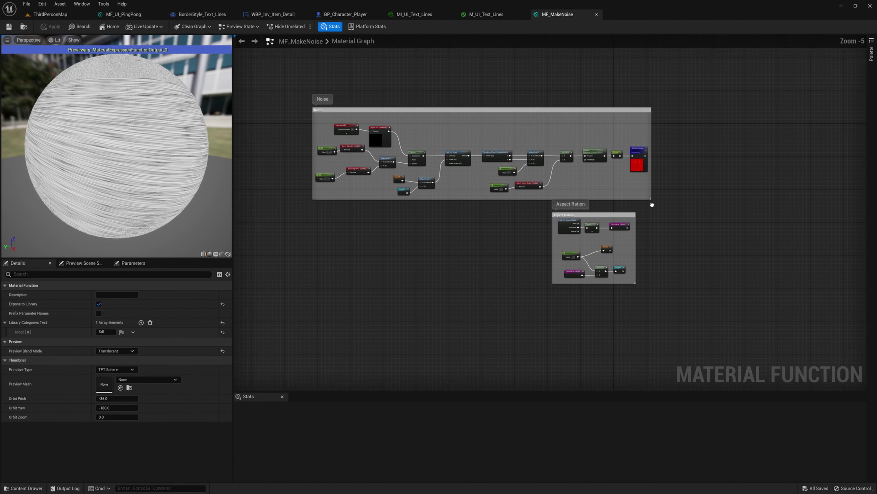
scroll(518, 179, up, 4)
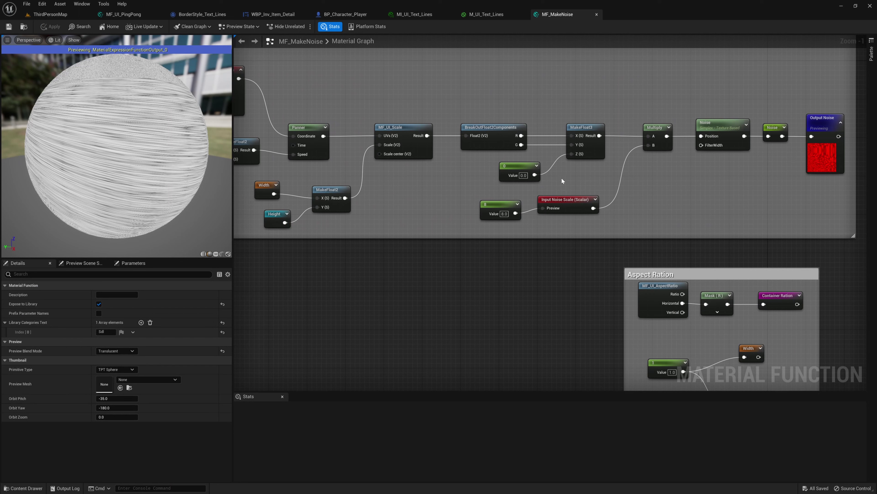
right_drag(760, 186, 744, 154)
scroll(712, 177, down, 1)
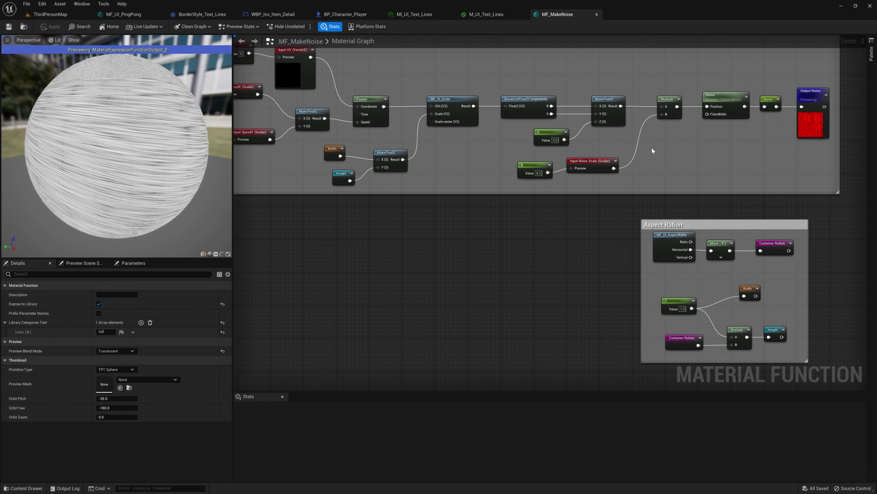
right_drag(651, 147, 684, 145)
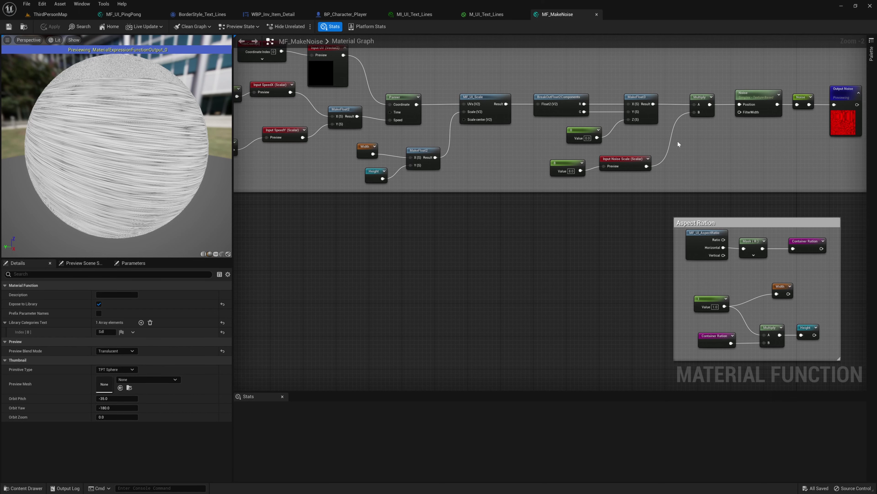
click(646, 159)
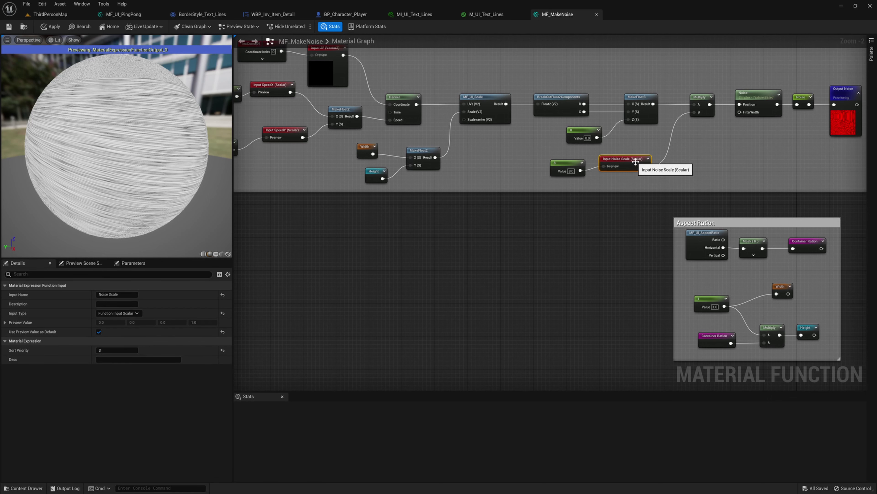
right_drag(541, 209, 721, 243)
Examine the Panner node and the SpeedX, SpeedY and UV function inputs in the Noise comment of MF_MakeNoise
right_drag(491, 216, 532, 239)
click(620, 155)
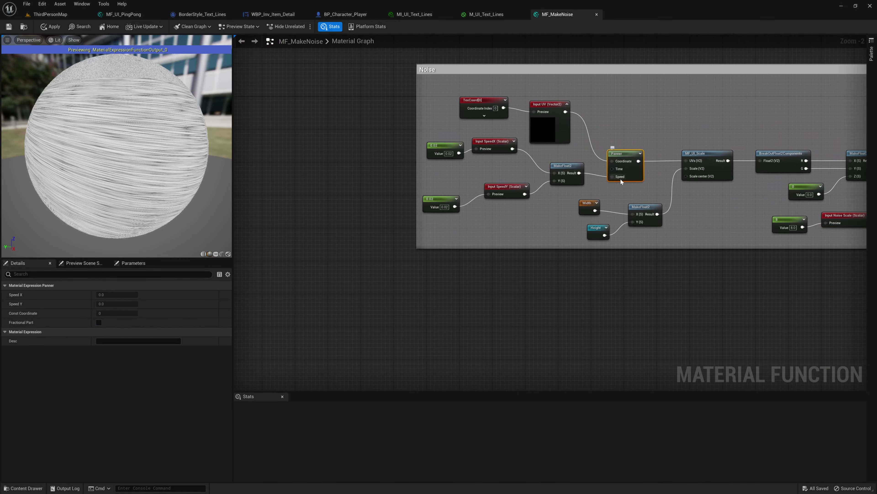
click(498, 146)
click(512, 193)
right_drag(523, 220, 519, 264)
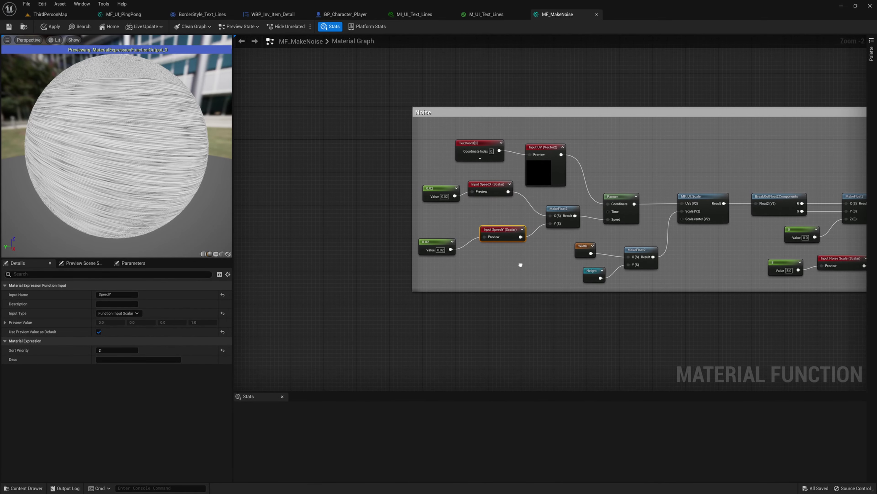
click(536, 147)
right_drag(519, 165, 509, 174)
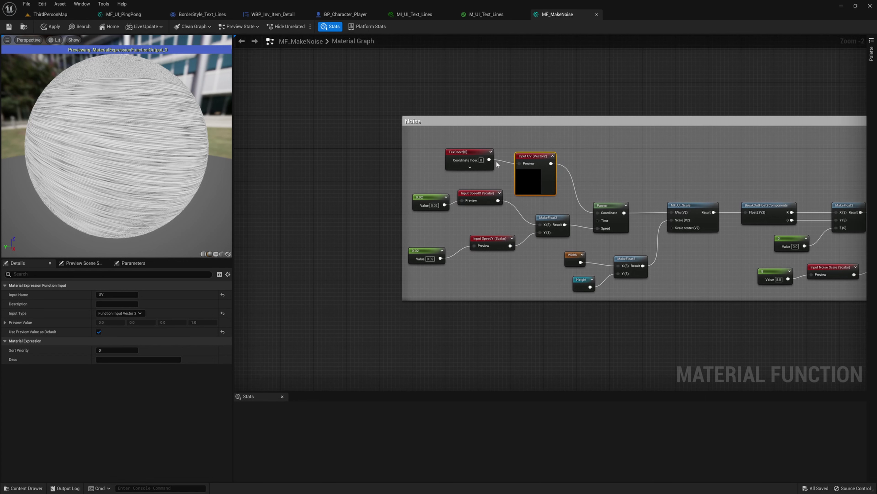
scroll(459, 106, down, 2)
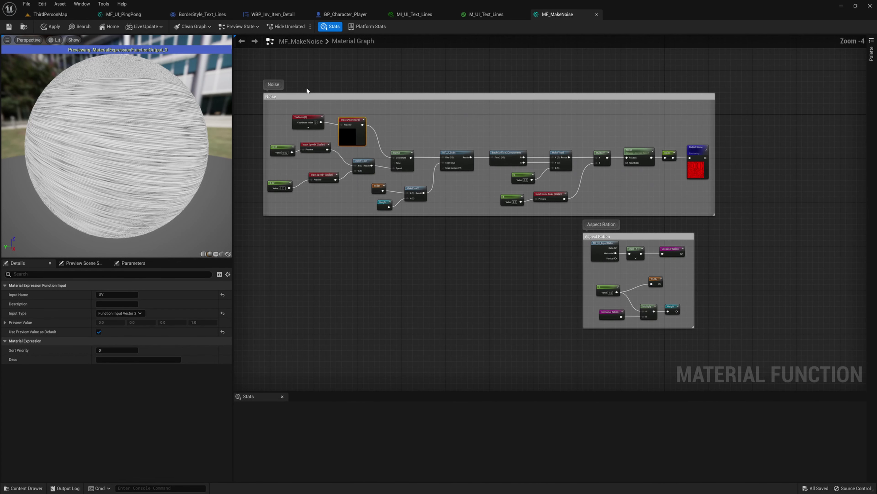
right_drag(324, 112, 355, 125)
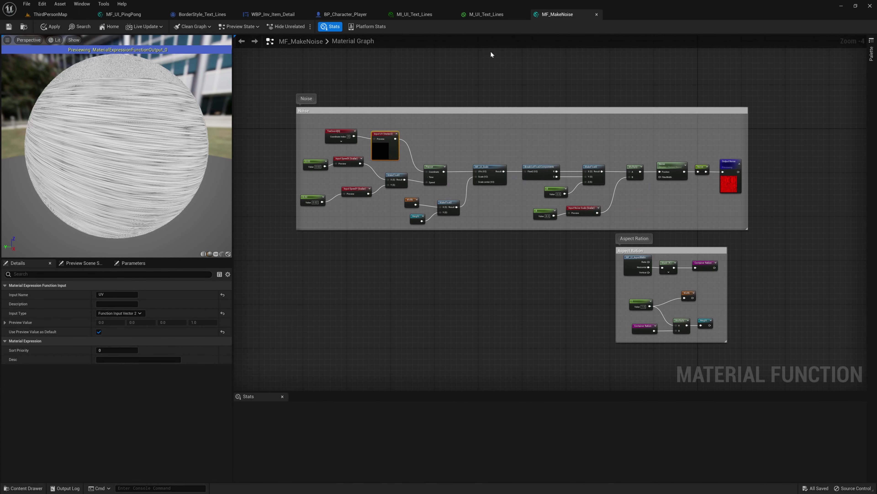
Return to the M_UI_Text_Lines graph and examine the MF_MakeNoise call inside its Noise comment
click(487, 14)
scroll(454, 136, down, 1)
right_drag(455, 136, 654, 88)
scroll(572, 175, up, 4)
right_drag(504, 162, 506, 139)
scroll(524, 146, up, 1)
click(507, 175)
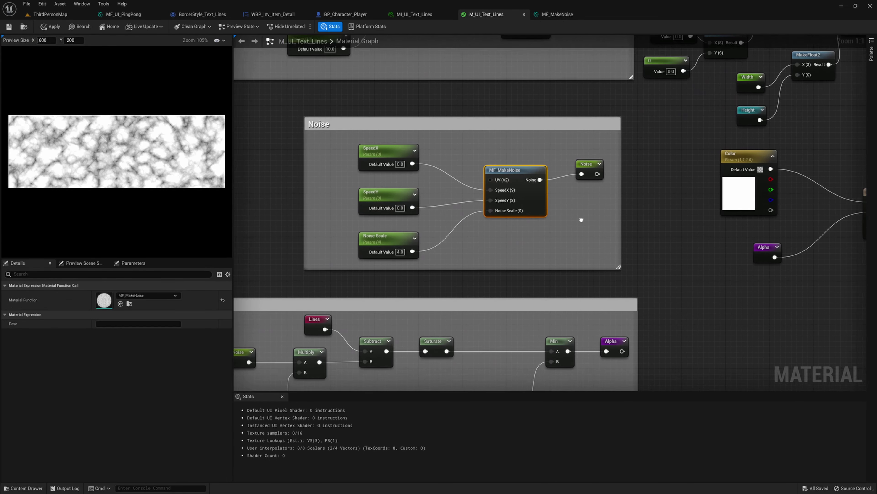
right_drag(507, 174, 516, 163)
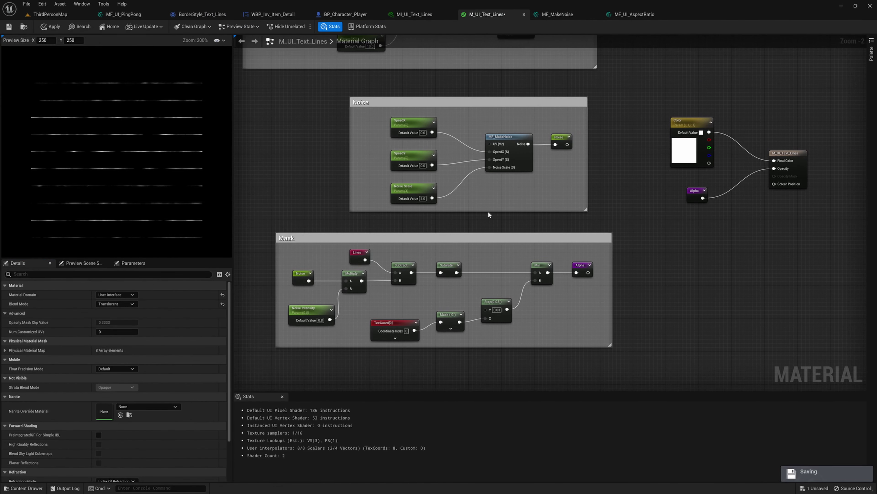
Review the Line, Noise and Mask comment groups of the M_UI_Text_Lines graph
right_drag(412, 221, 410, 266)
scroll(409, 266, down, 1)
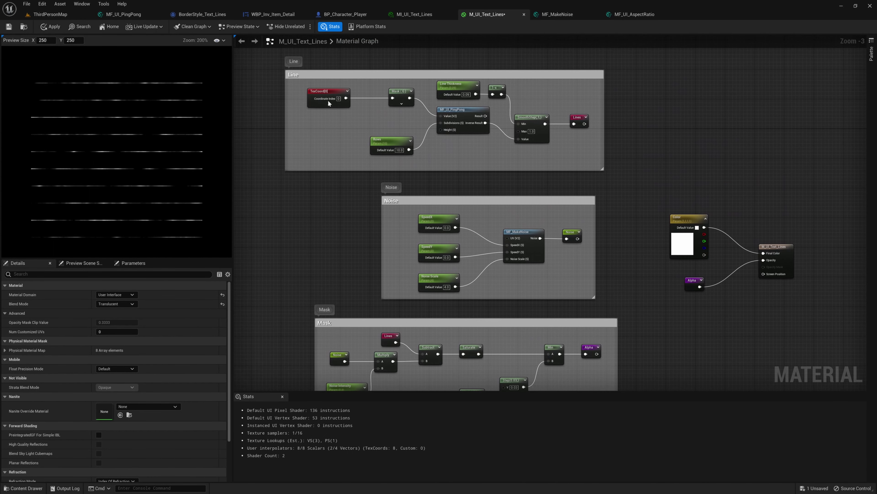
right_drag(363, 213, 340, 131)
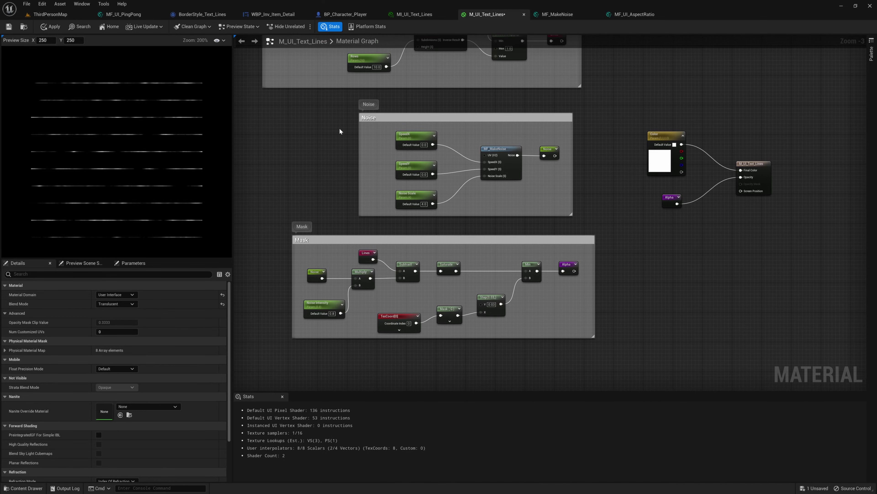
right_drag(341, 241, 334, 187)
right_drag(549, 251, 589, 247)
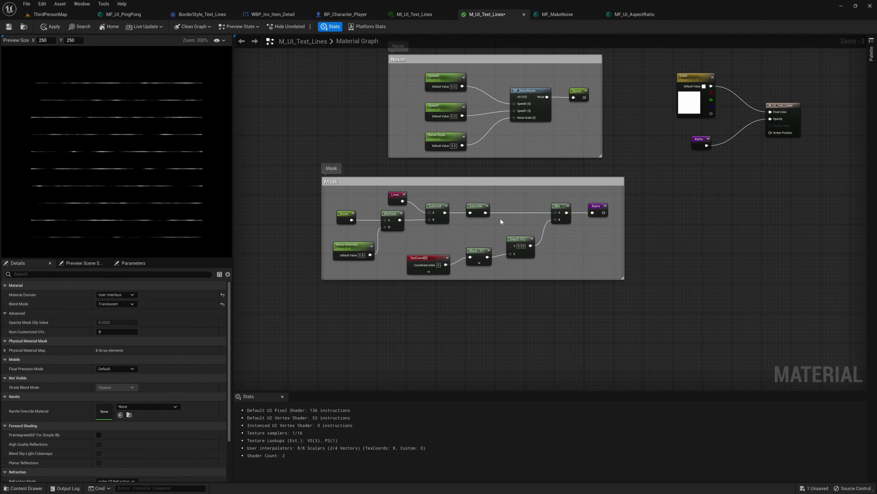
Examine the Lines and Noise reroute usages in the Mask comment and trace them back to their source groups
scroll(402, 201, up, 3)
click(392, 194)
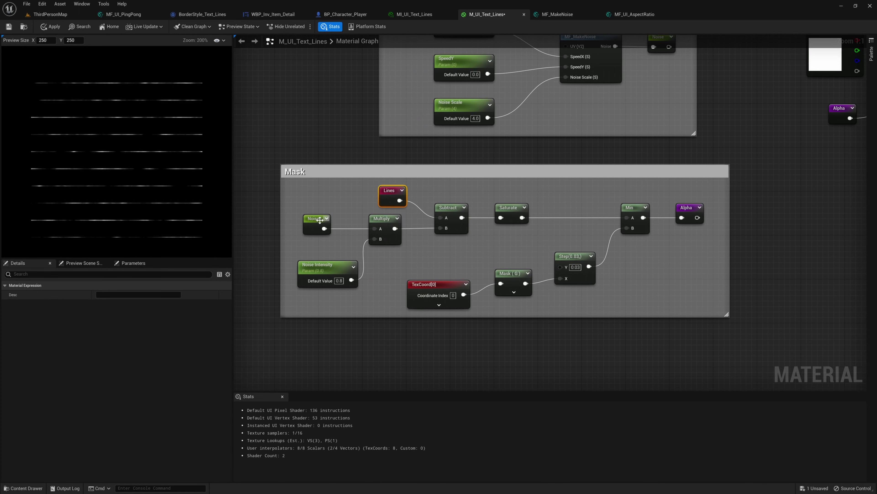
drag(314, 220, 318, 219)
scroll(346, 205, down, 1)
right_drag(352, 189, 338, 286)
scroll(339, 232, down, 2)
right_drag(326, 216, 322, 257)
right_drag(480, 286, 494, 194)
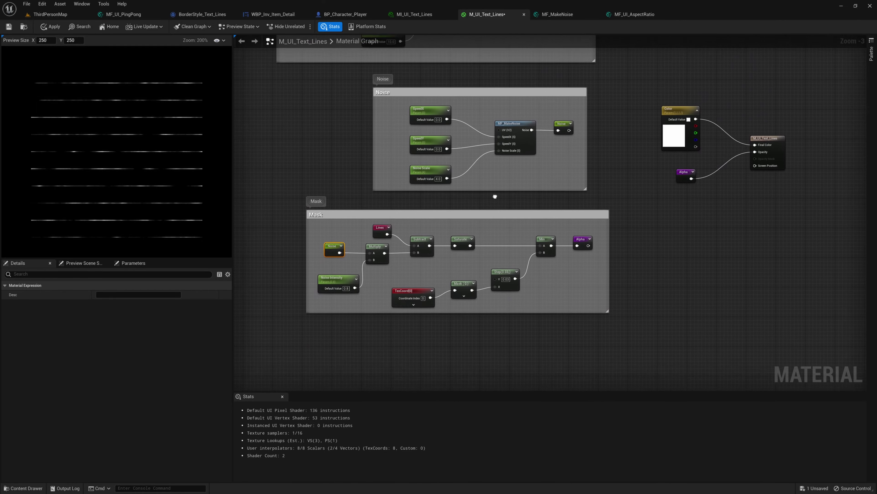
Inspect the Noise Intensity parameter in the Mask comment and preview the Multiply node it feeds
scroll(336, 231, up, 1)
right_drag(337, 232, 345, 202)
click(355, 247)
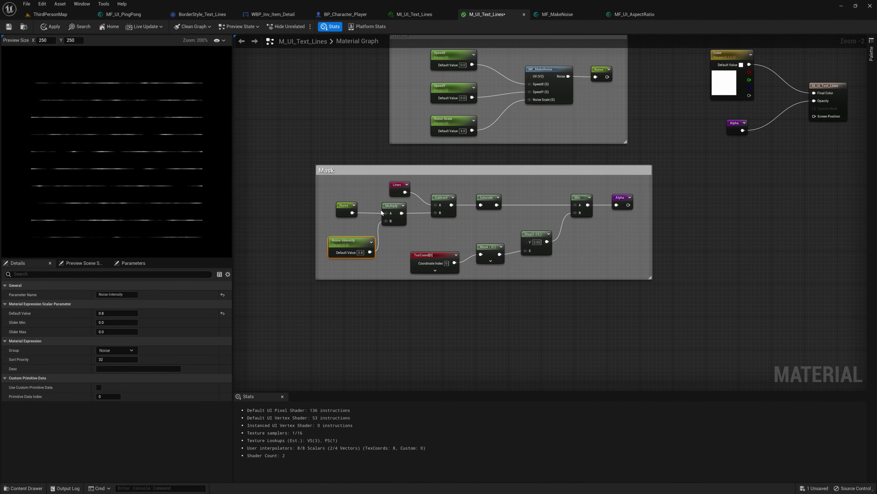
scroll(355, 246, up, 2)
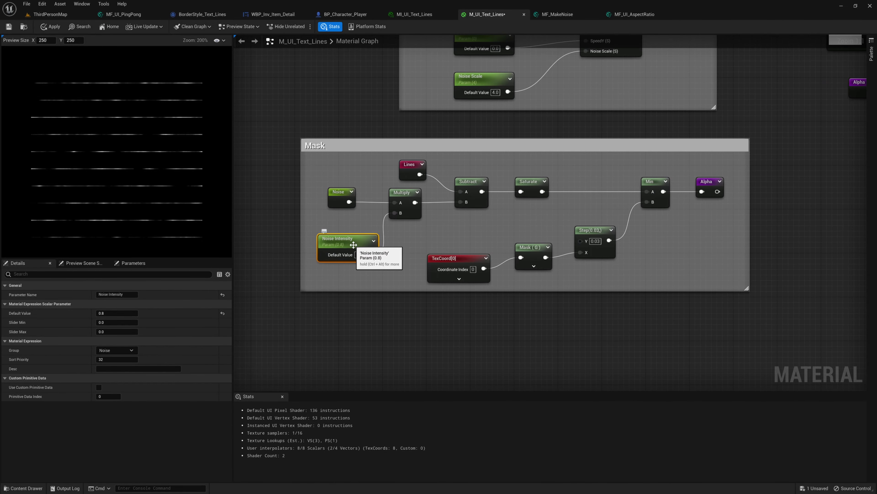
click(403, 193)
key(space)
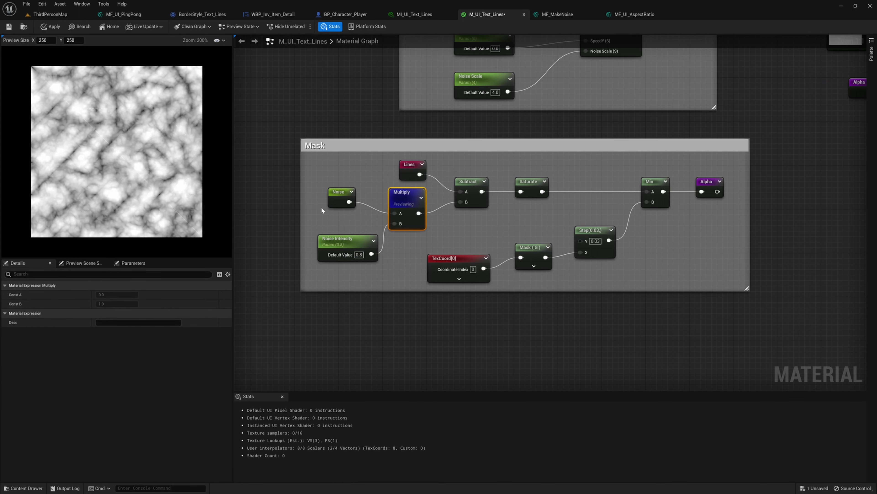
Try a Noise Intensity default value of 0.1 and undo the change
click(359, 254)
text(0.1)
key(Return)
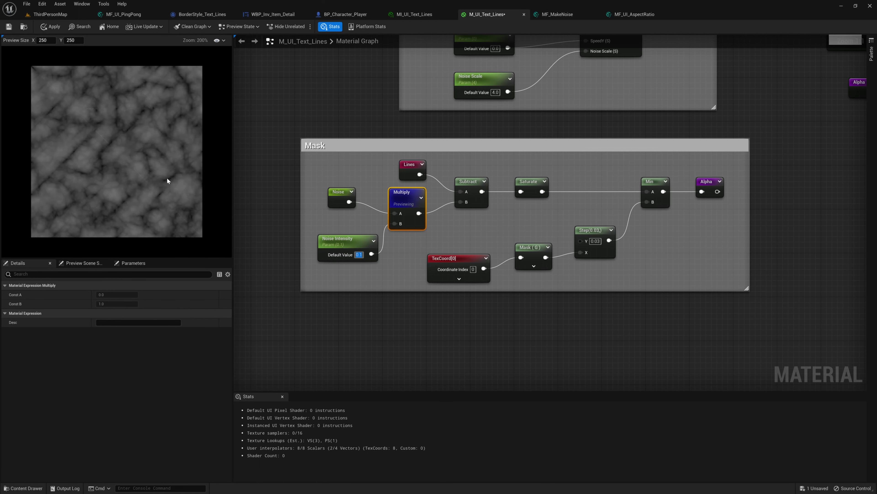
key(ctrl+z)
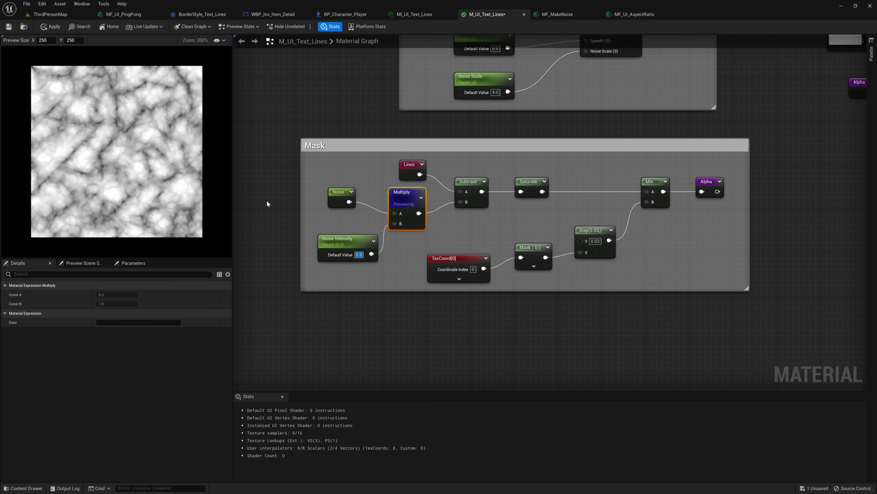
Preview the Subtract node that combines Lines with the multiplied noise, and check the Noise Intensity parameter feeding the Multiply node
drag(349, 242, 348, 238)
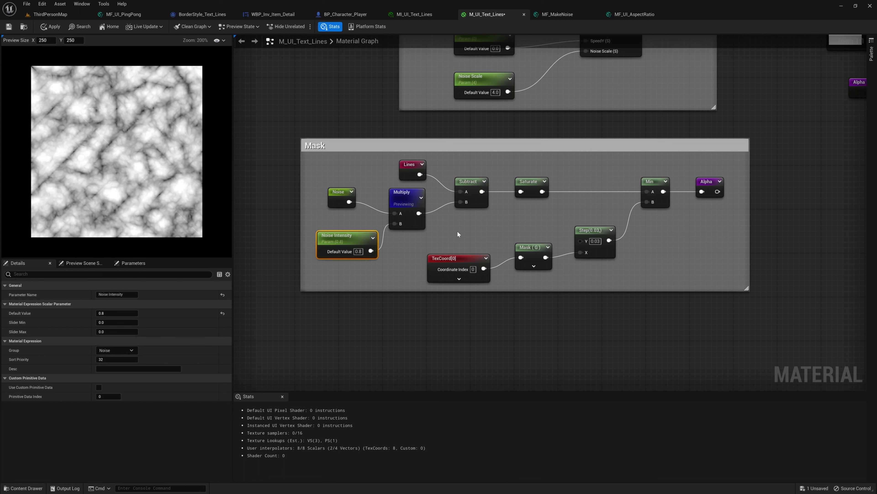
right_drag(457, 234, 411, 239)
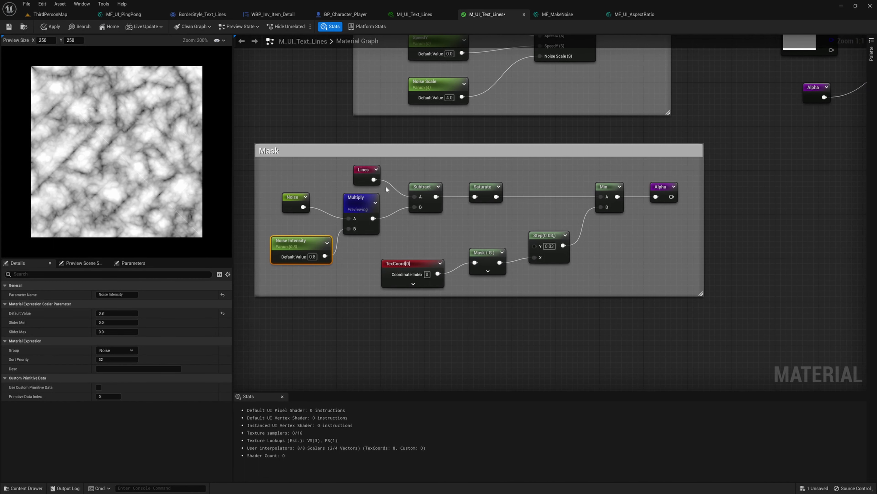
click(368, 172)
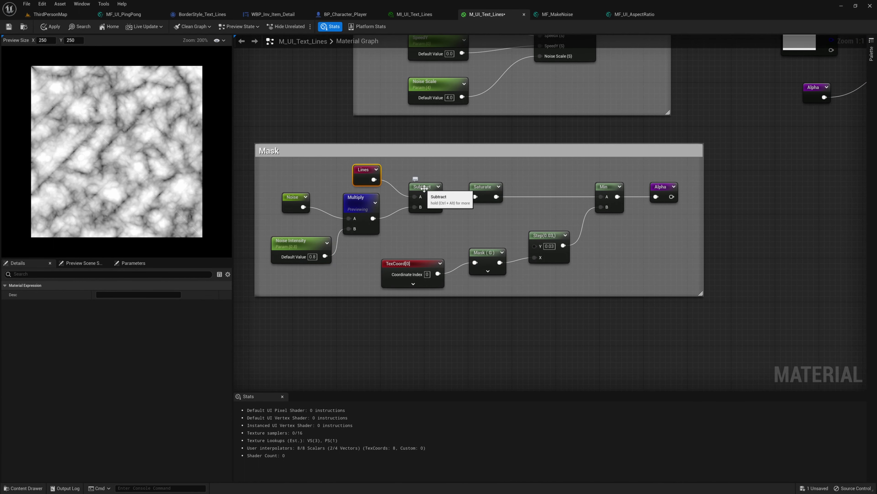
click(425, 191)
key(space)
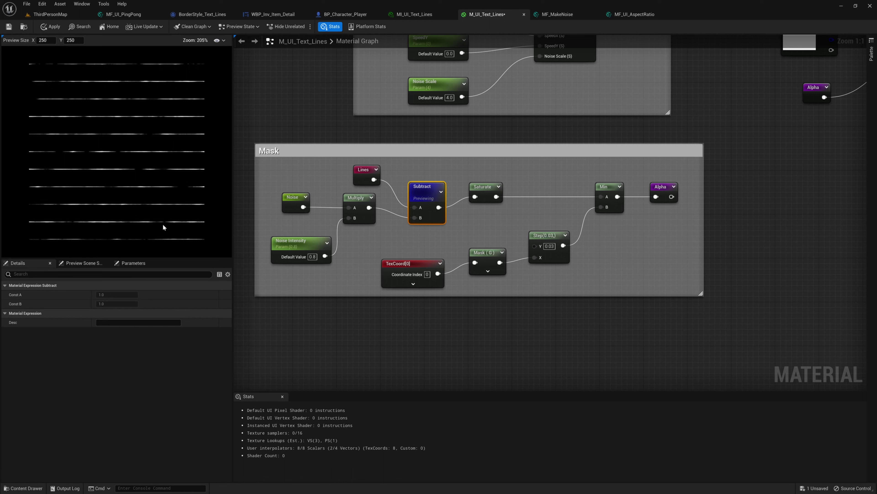
scroll(103, 219, down, 1)
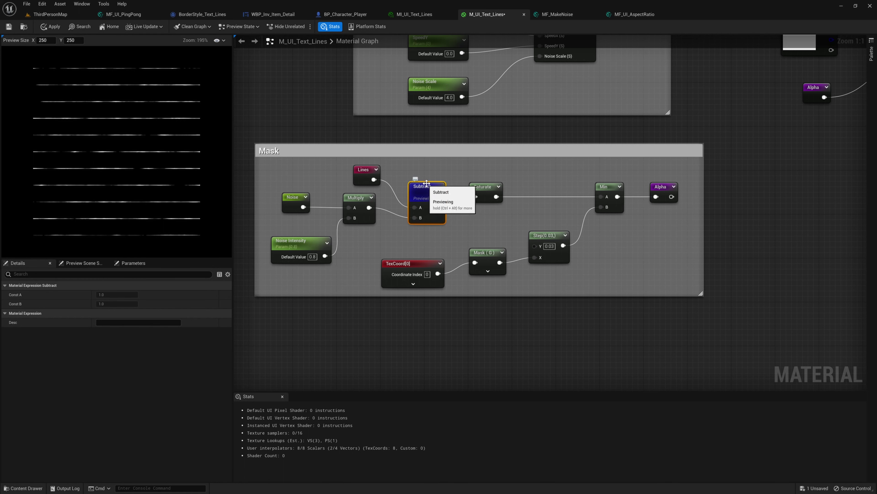
right_drag(431, 174, 426, 155)
right_drag(340, 221, 316, 222)
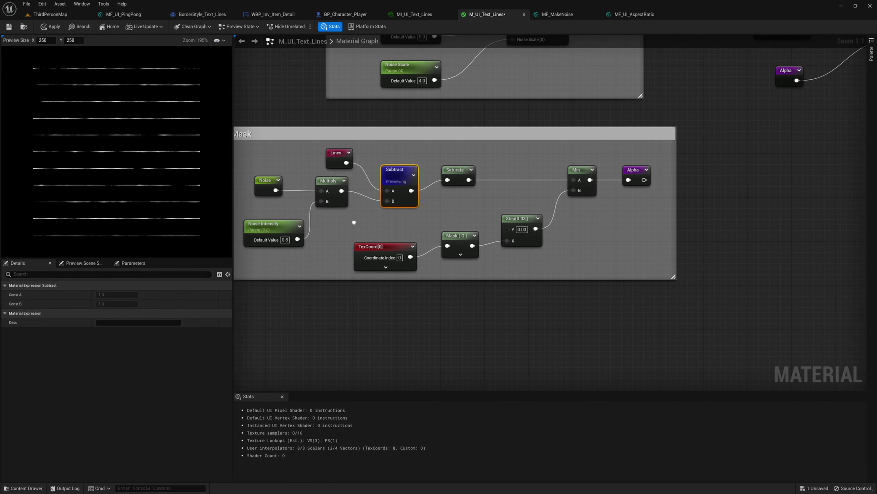
click(284, 239)
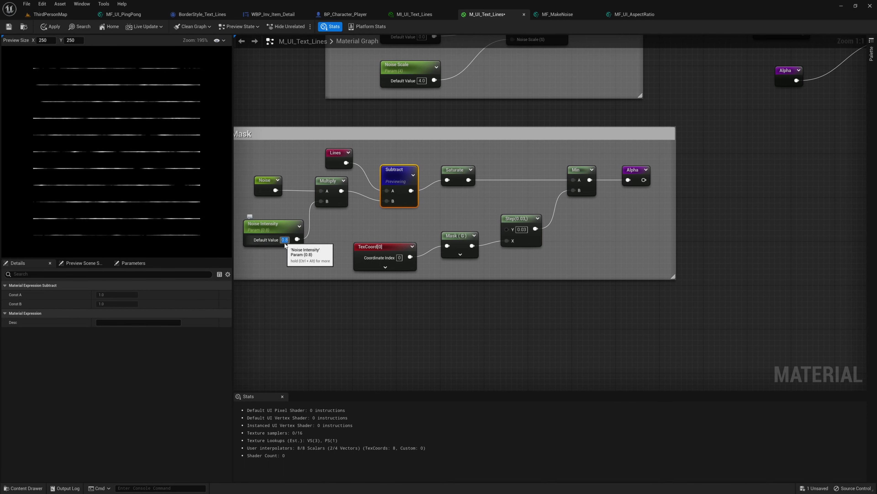
click(367, 223)
right_drag(402, 220, 389, 225)
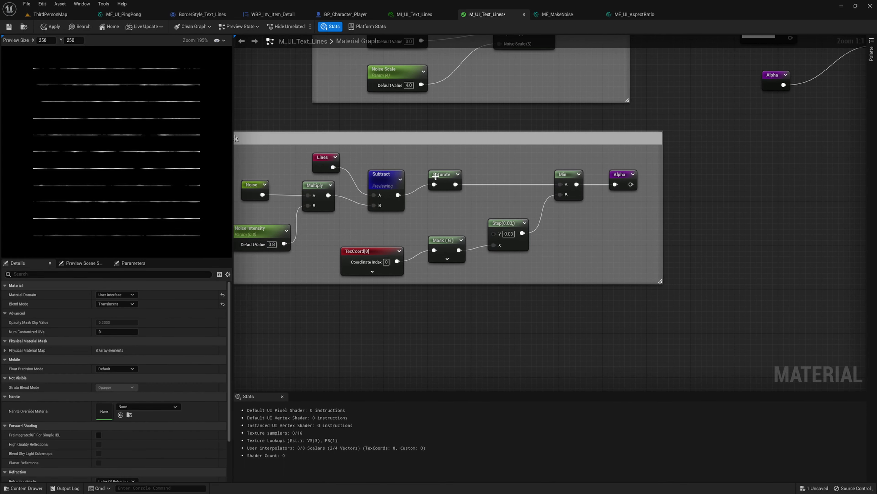
Preview the Saturate node that clamps the Subtract result in the Mask comment
click(447, 176)
right_drag(456, 210, 411, 220)
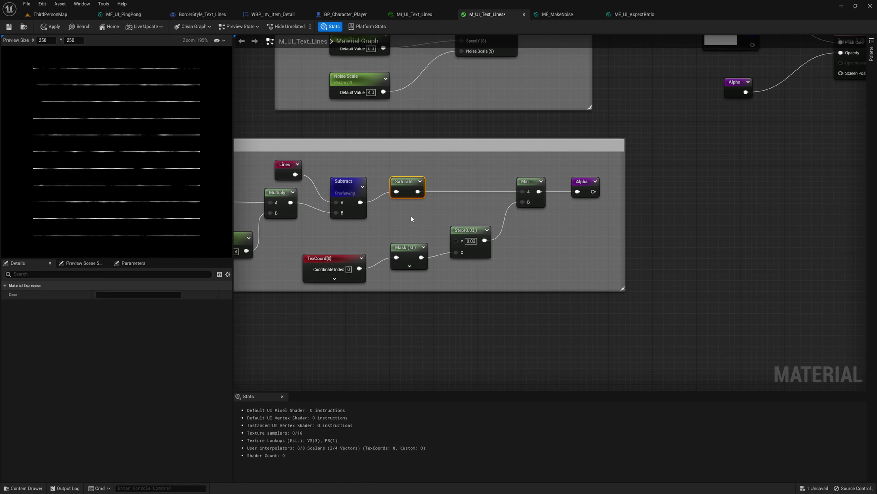
key(space)
right_drag(446, 217, 441, 201)
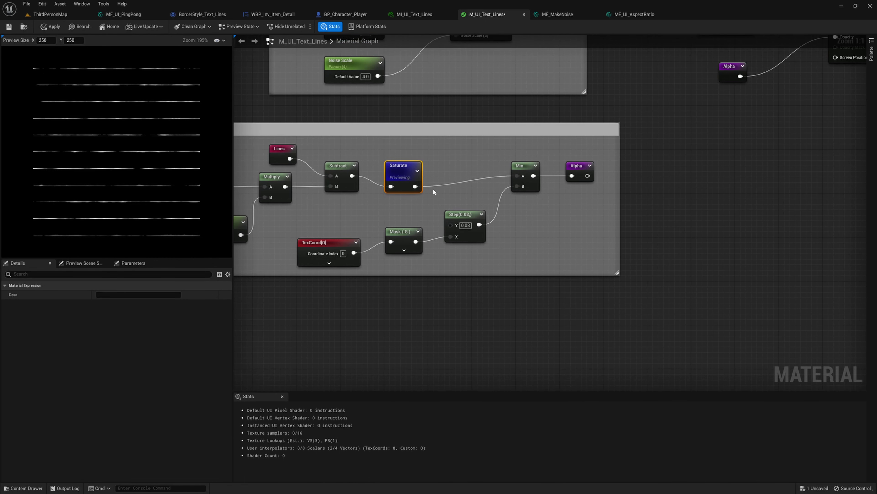
right_drag(504, 186, 531, 179)
Select the TexCoord, Mask (G) and Step nodes and show the border around the material preview
drag(334, 191, 510, 264)
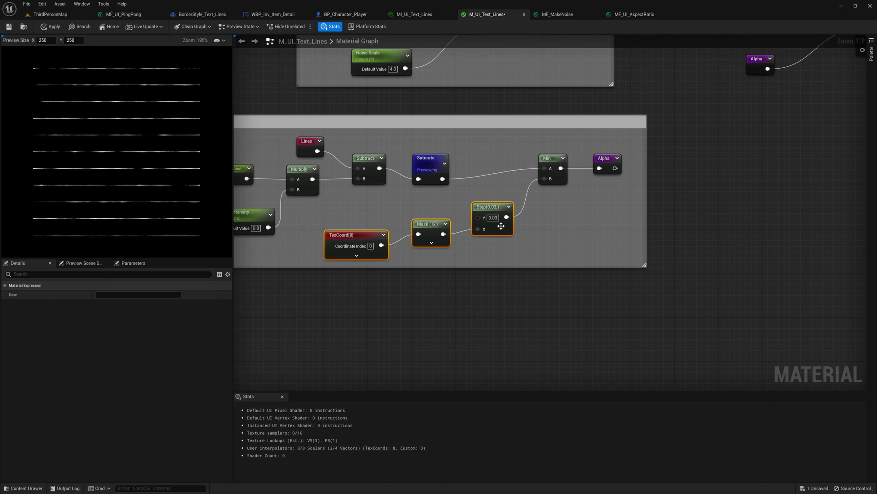
right_drag(502, 188, 512, 204)
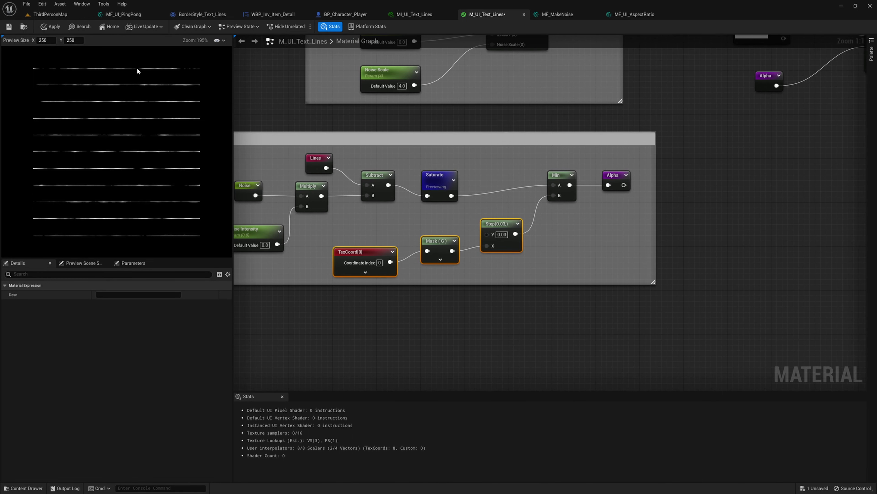
scroll(156, 72, down, 1)
right_click(192, 108)
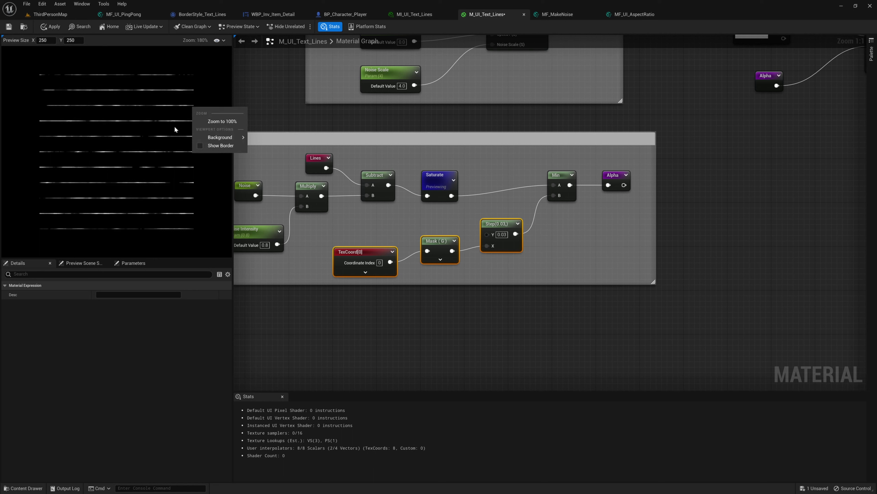
click(201, 145)
click(213, 175)
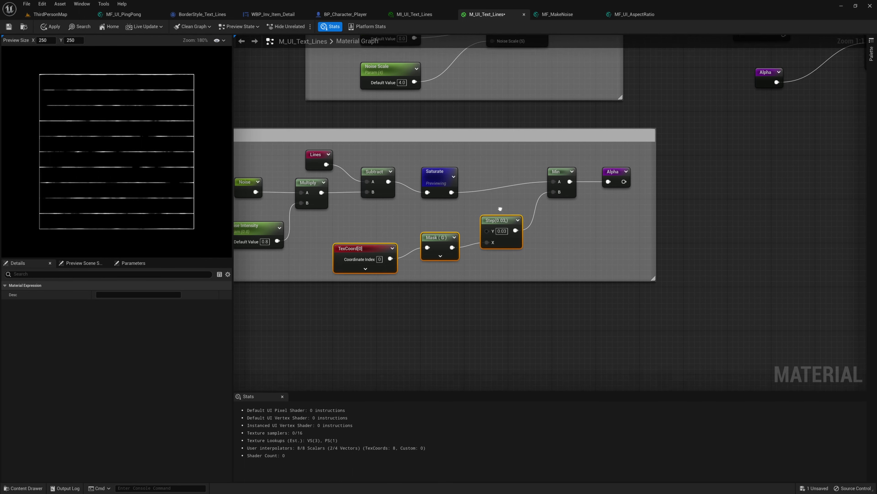
Preview the Mask (G) node and the Step node it feeds in the Mask comment
right_drag(450, 224, 450, 205)
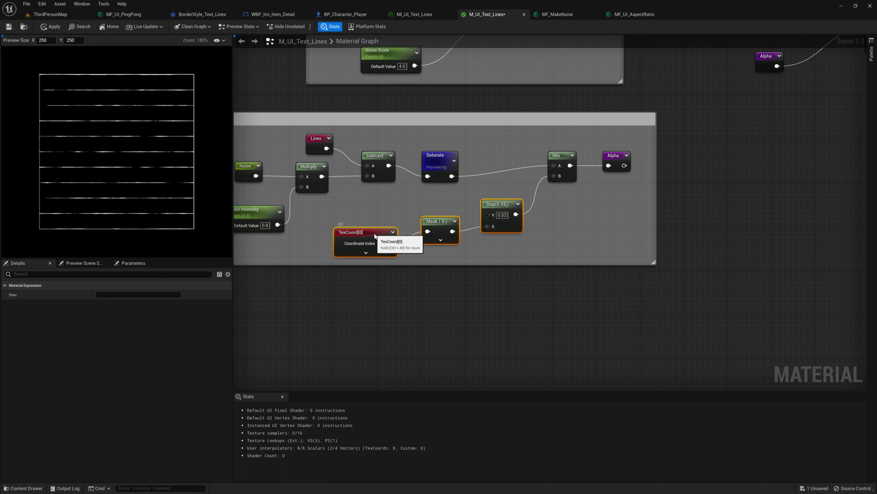
click(437, 223)
key(space)
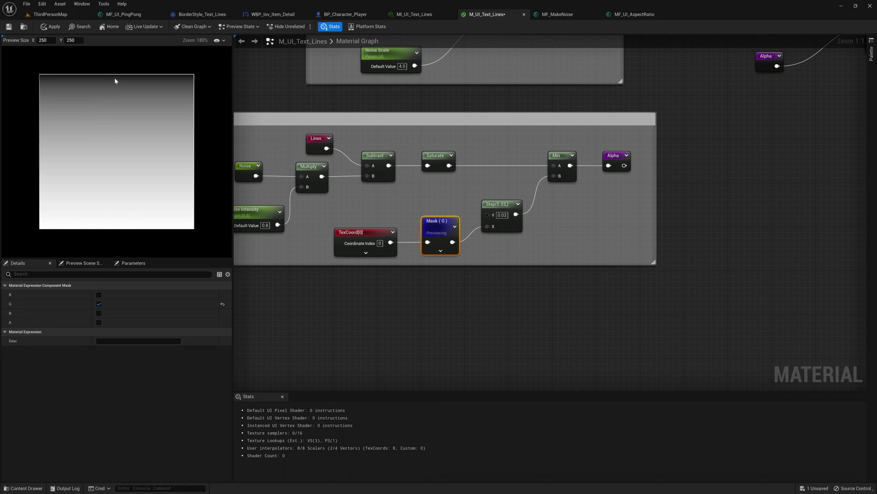
click(500, 209)
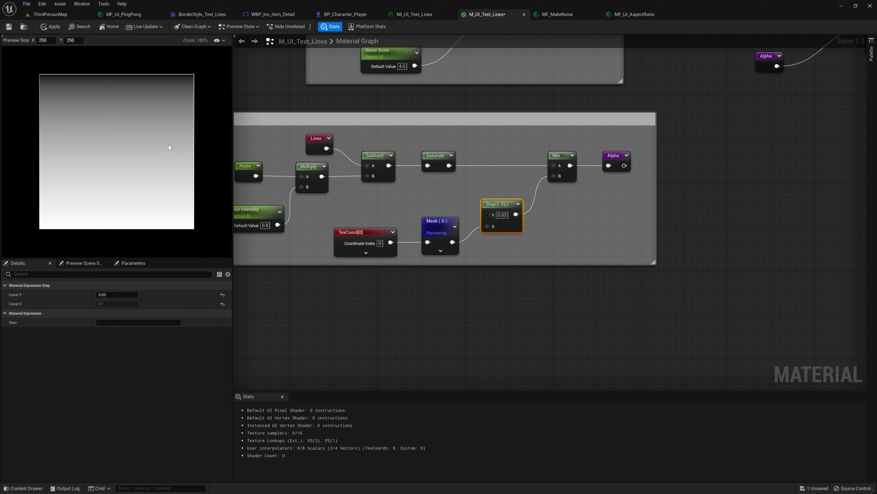
key(space)
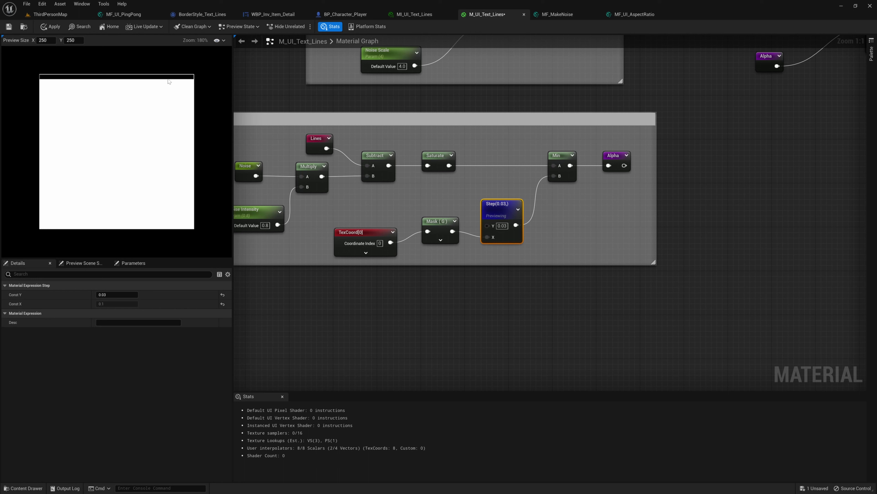
Preview the Min node that combines the Saturate and Step results, and hide the preview border
click(561, 160)
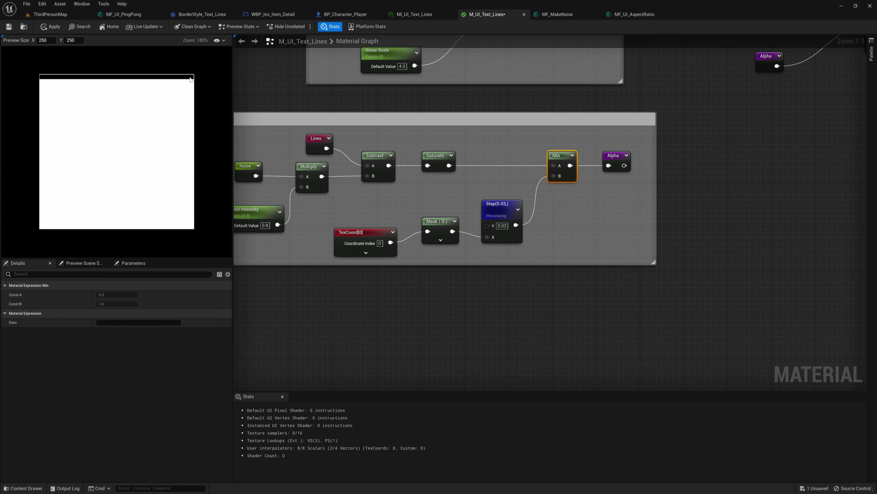
key(space)
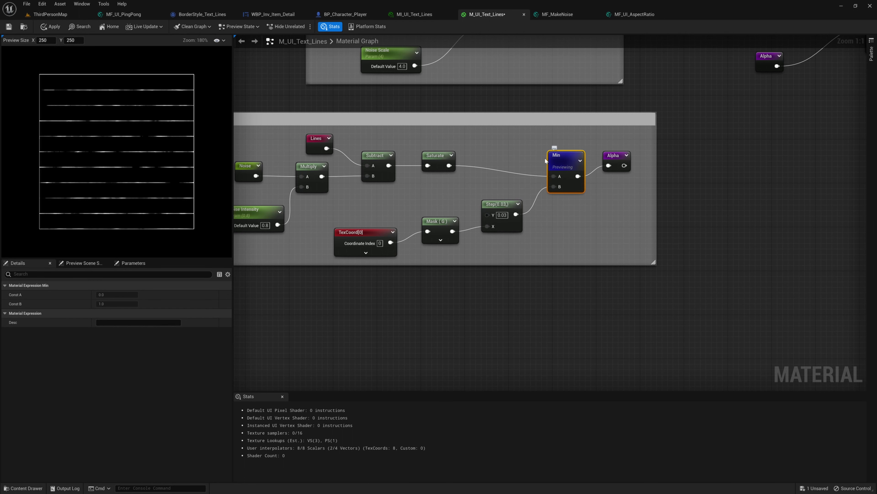
right_click(173, 104)
click(195, 142)
click(131, 103)
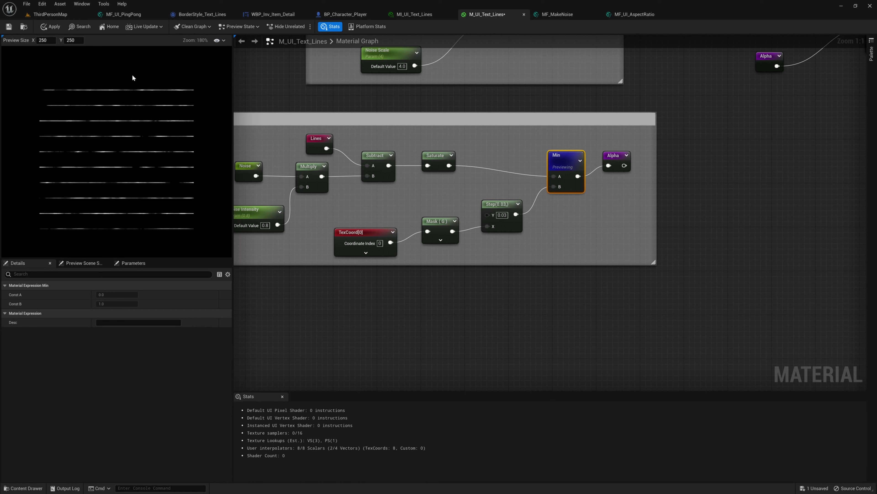
Compare the Saturate and Min node previews, and stop previewing individual nodes
click(439, 155)
key(space)
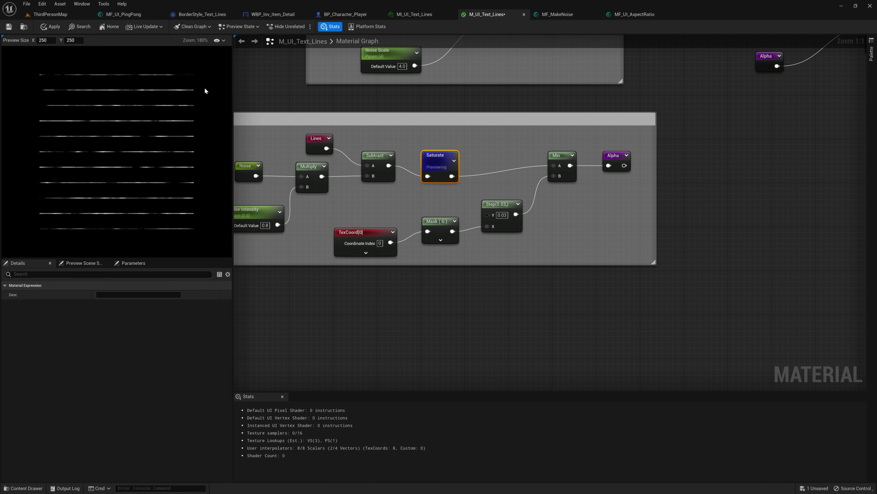
click(560, 155)
key(space)
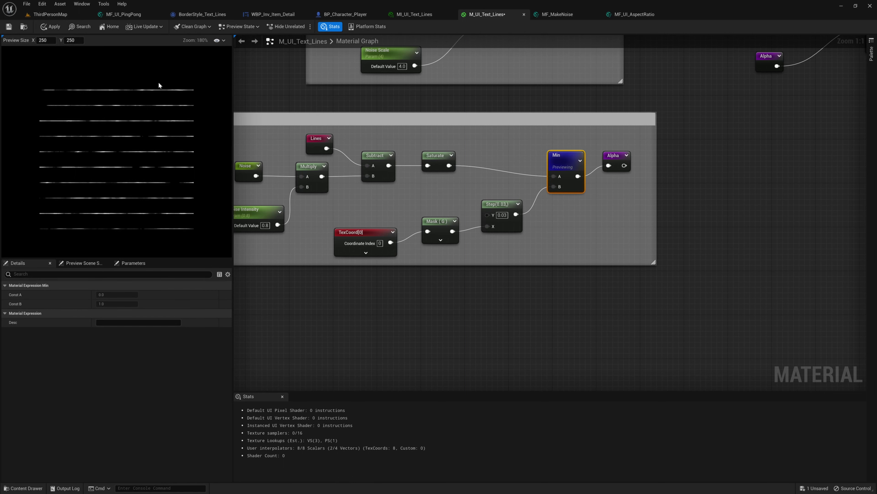
scroll(571, 246, down, 2)
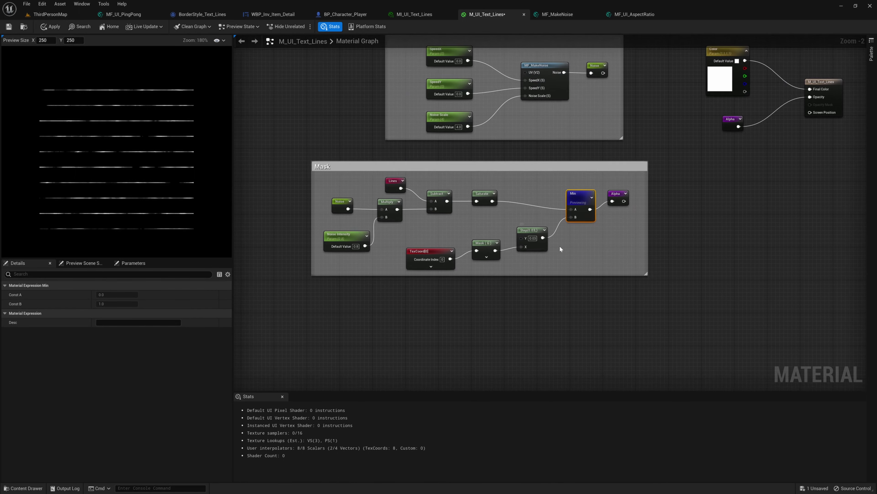
key(space)
Trace the Alpha reroute from the Mask comment to the Opacity input of the material output node
click(616, 193)
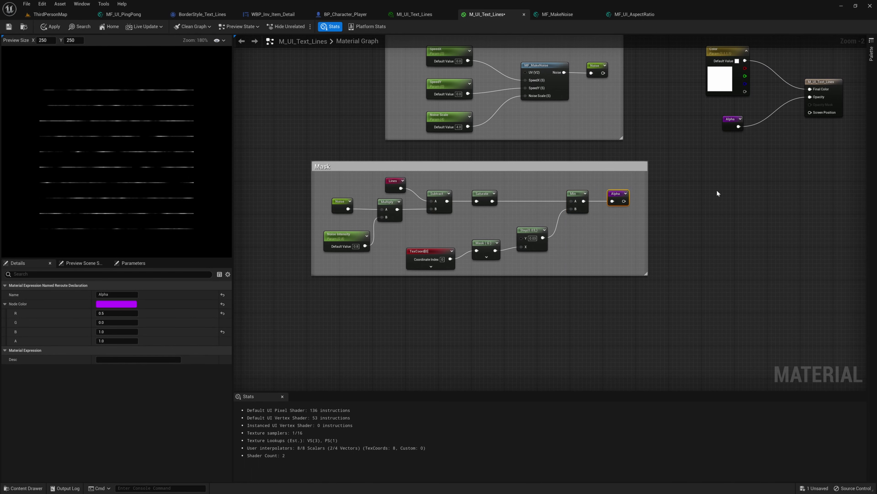
right_drag(715, 190, 704, 206)
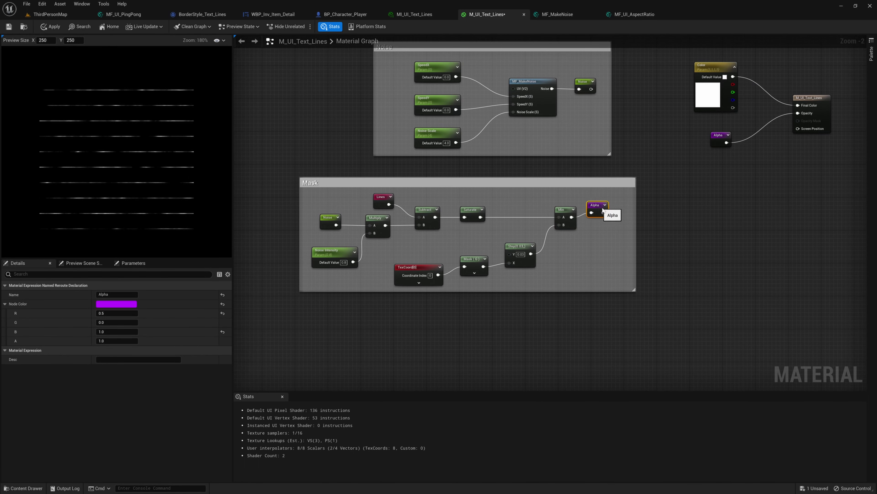
right_drag(671, 206, 517, 266)
scroll(517, 266, down, 1)
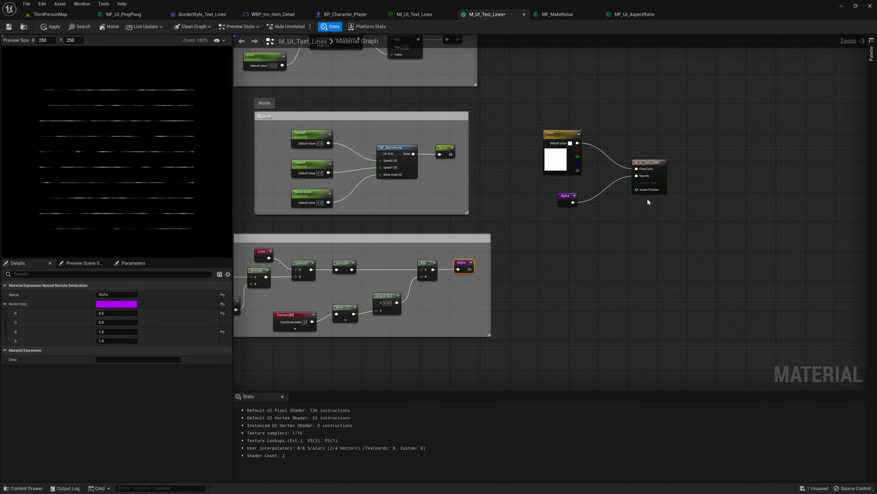
right_drag(623, 187, 576, 230)
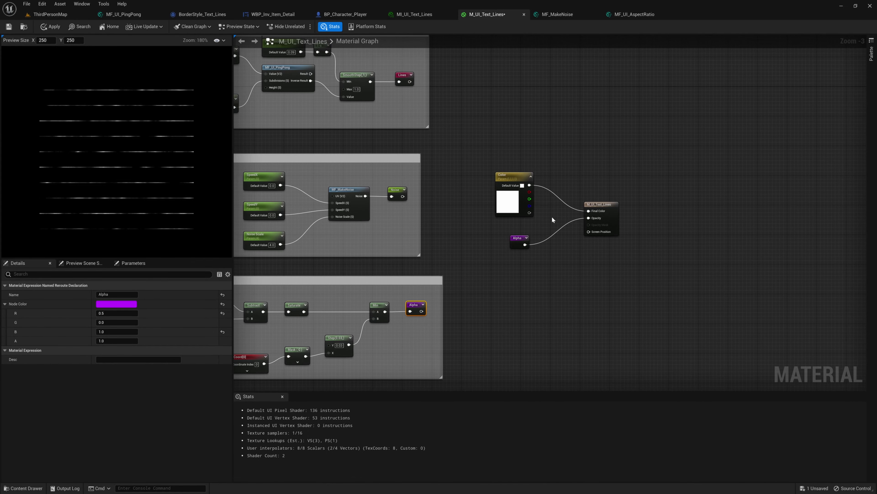
scroll(549, 215, up, 2)
Set the Color parameter's default value to a muted coral red, hex sRGB D77B66
click(505, 155)
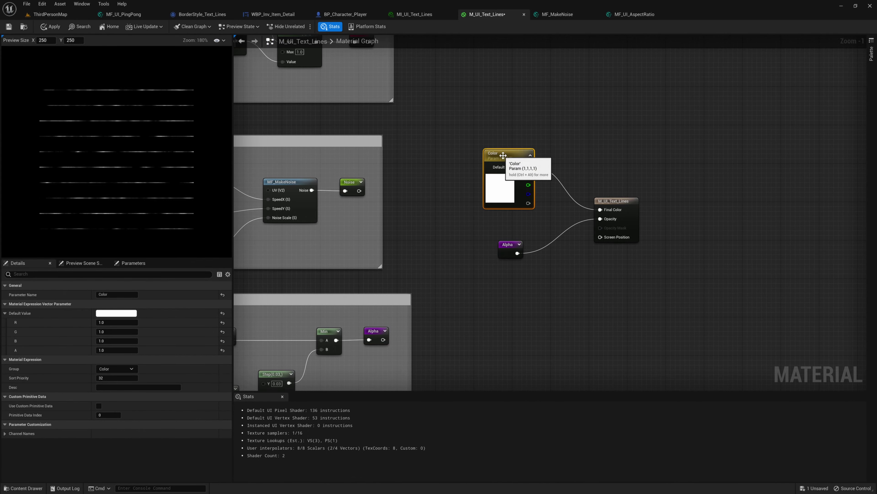
click(519, 167)
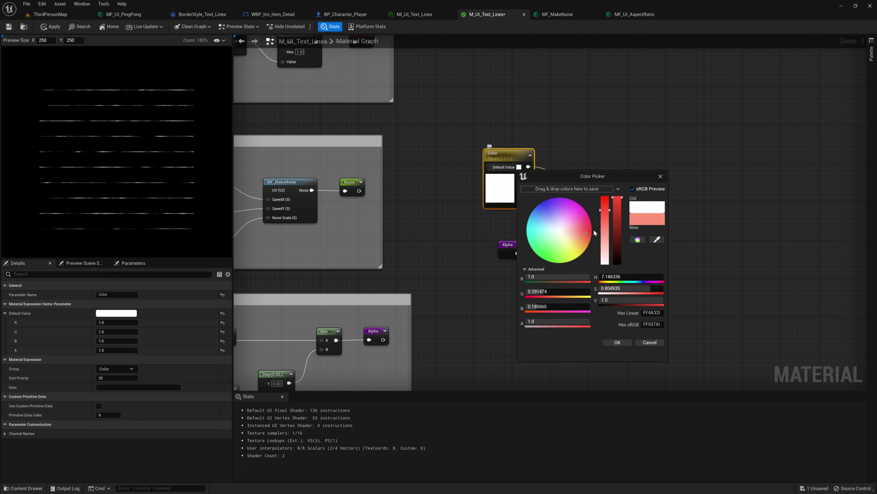
drag(617, 199, 617, 221)
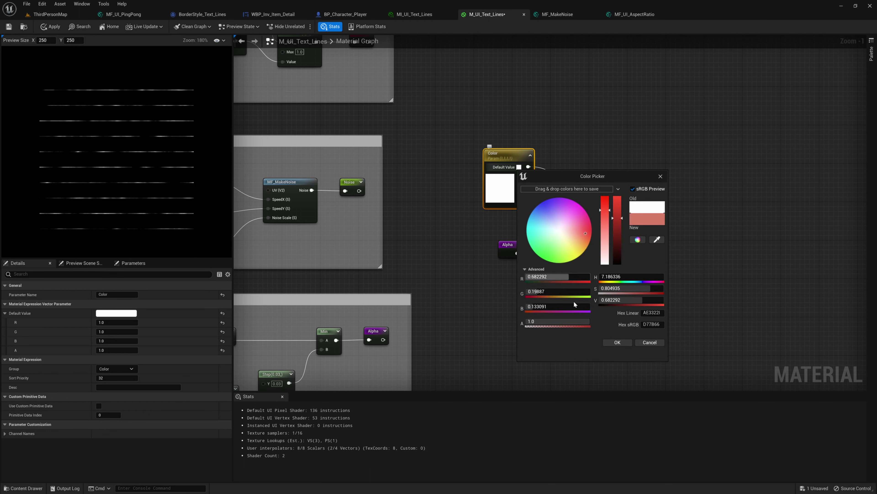
click(617, 342)
right_drag(484, 271, 504, 232)
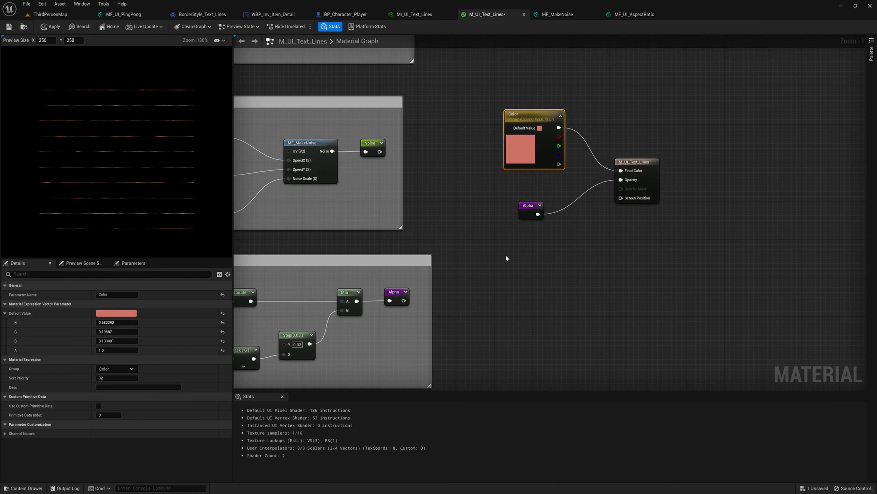
Show the material's parameter overview and locate the matching parameter nodes in the line and Noise comment groups
click(126, 263)
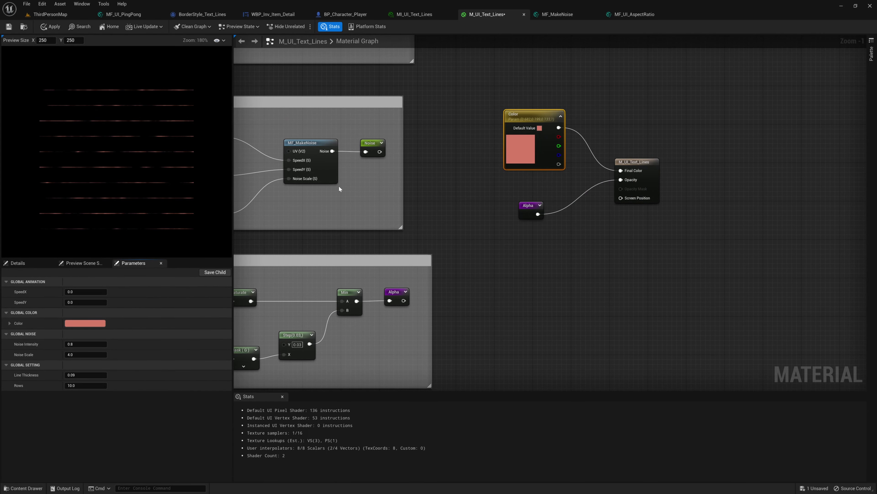
scroll(383, 176, down, 4)
right_drag(392, 159, 486, 176)
scroll(447, 205, up, 4)
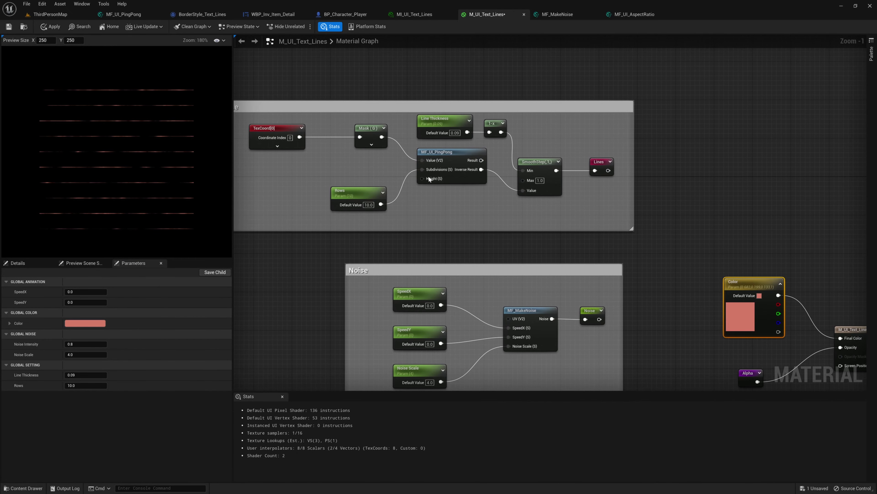
right_drag(426, 200, 413, 196)
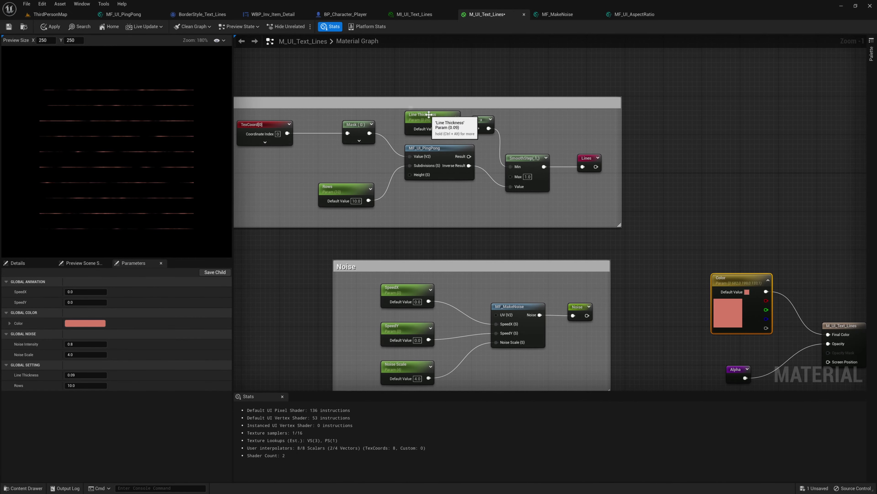
Inspect the Rows parameter in the line group, the Noise group's parameters, and Noise Intensity in the Mask group
scroll(351, 195, up, 1)
click(329, 192)
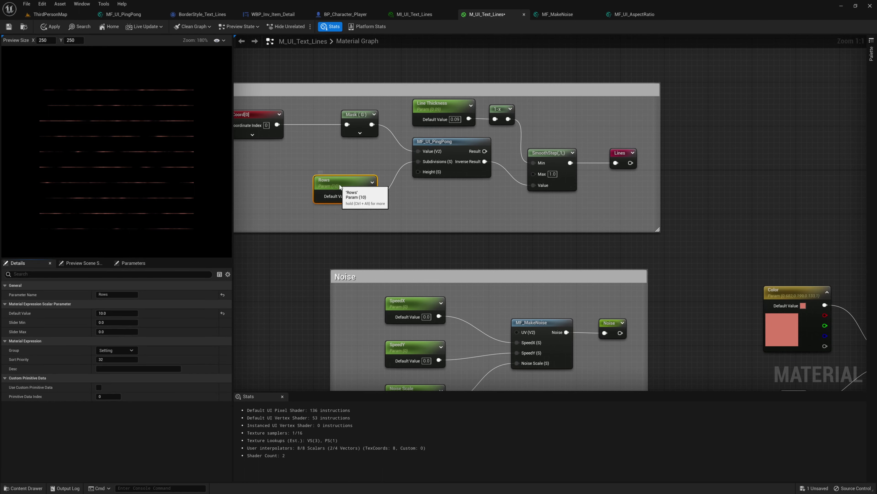
right_drag(390, 220, 367, 60)
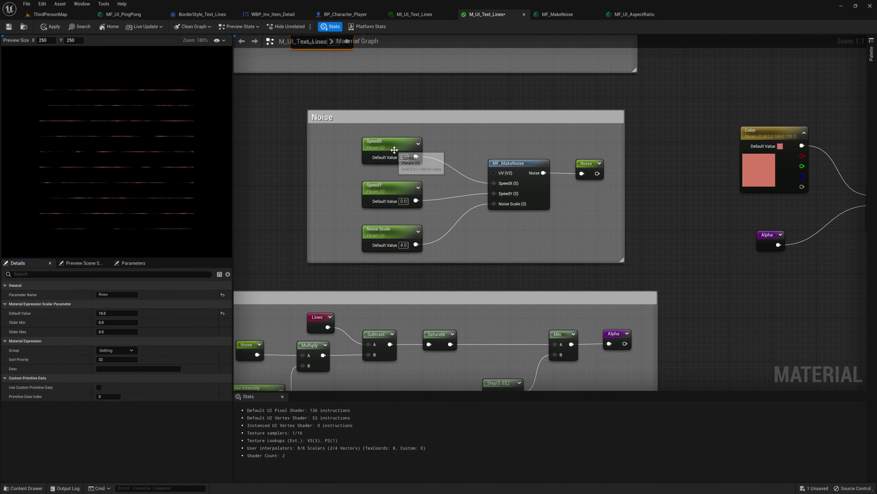
click(393, 239)
right_drag(444, 256, 473, 145)
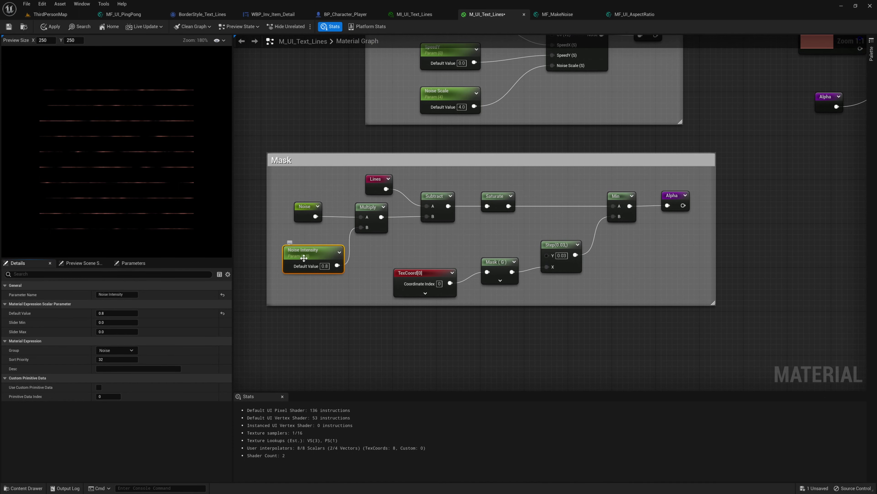
scroll(412, 243, down, 2)
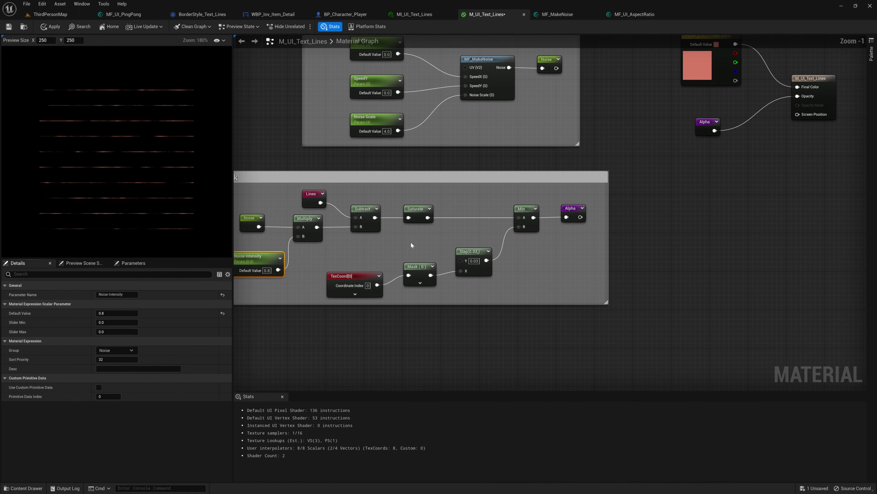
Set the Color parameter's default value to pure white, with R, G and B at 1.0
right_drag(618, 171, 602, 222)
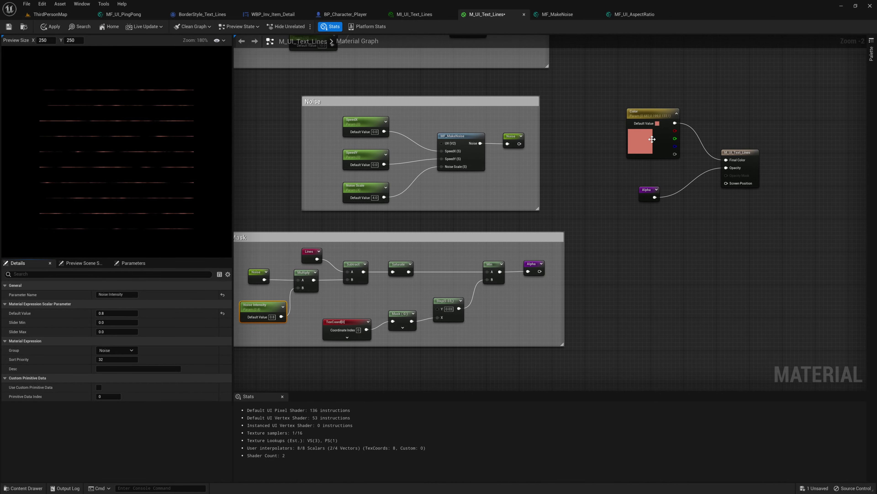
click(649, 136)
click(133, 313)
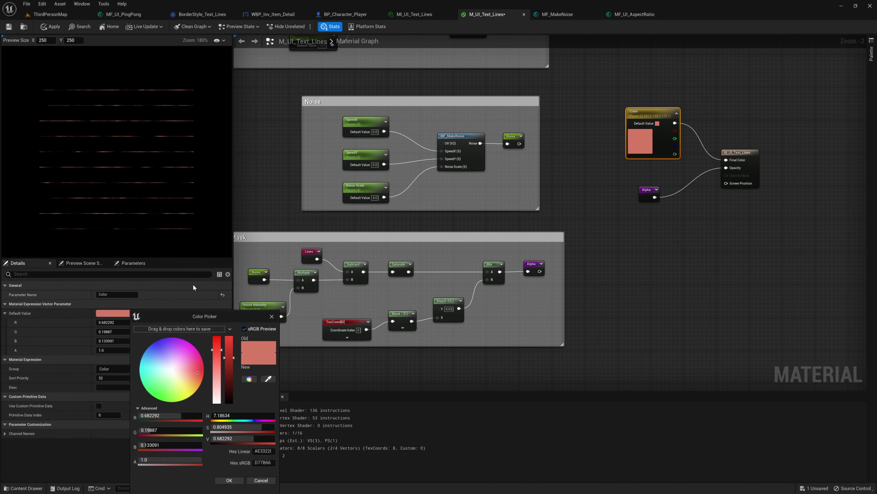
drag(213, 361, 218, 418)
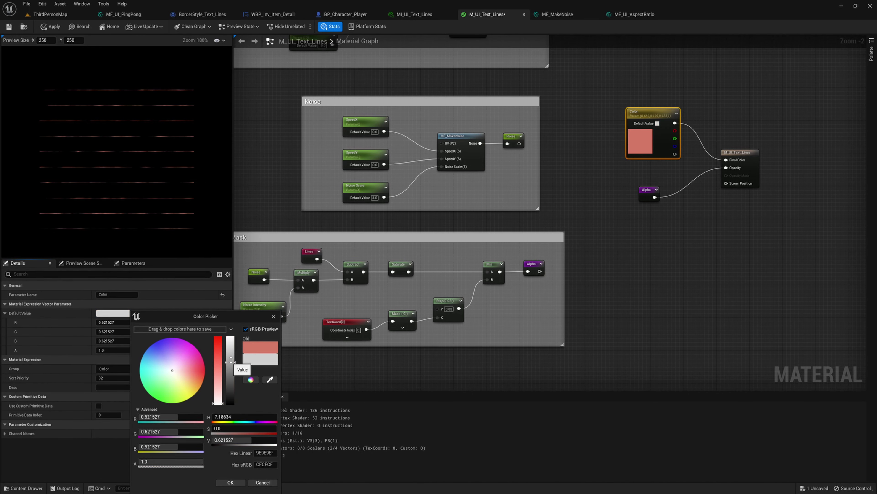
drag(231, 353, 231, 336)
click(230, 482)
scroll(578, 225, down, 2)
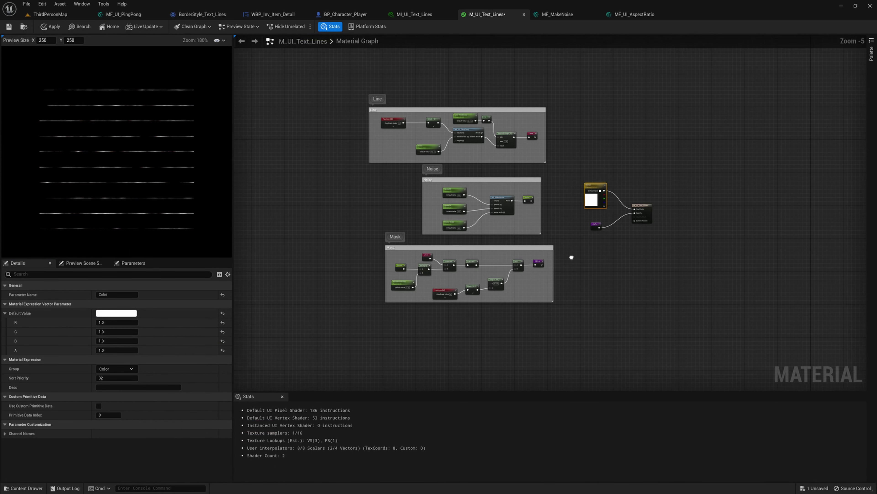
right_drag(582, 269, 582, 272)
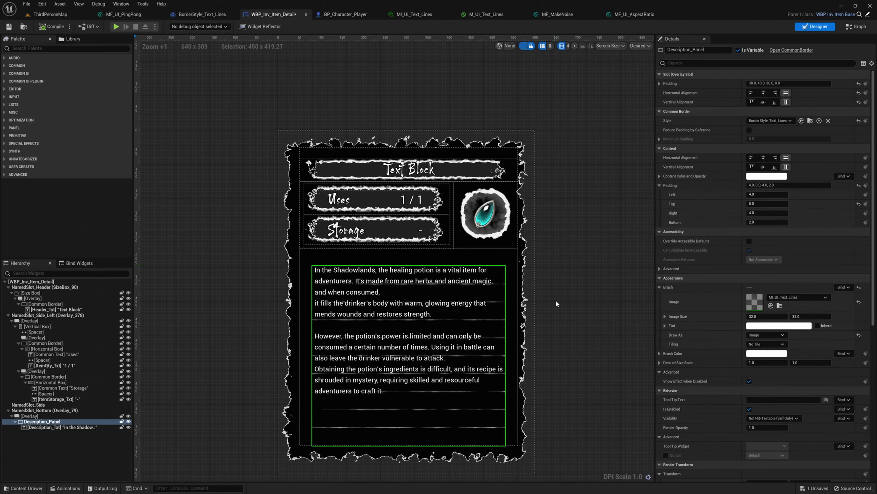
Select Description_Panel in WBP_Inv_Item_Detail and open its brush material instance MI_UI_Text_Lines to examine the parameters
right_drag(555, 301, 573, 275)
click(542, 270)
click(89, 422)
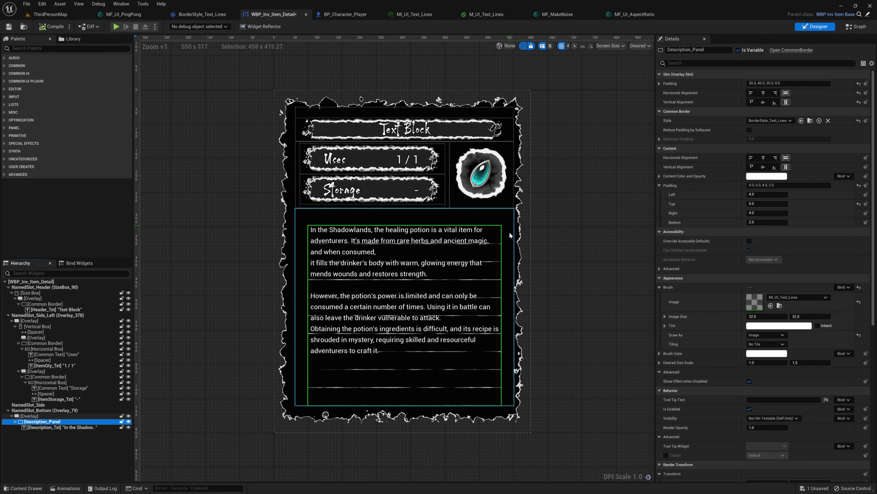
click(778, 306)
double_click(337, 442)
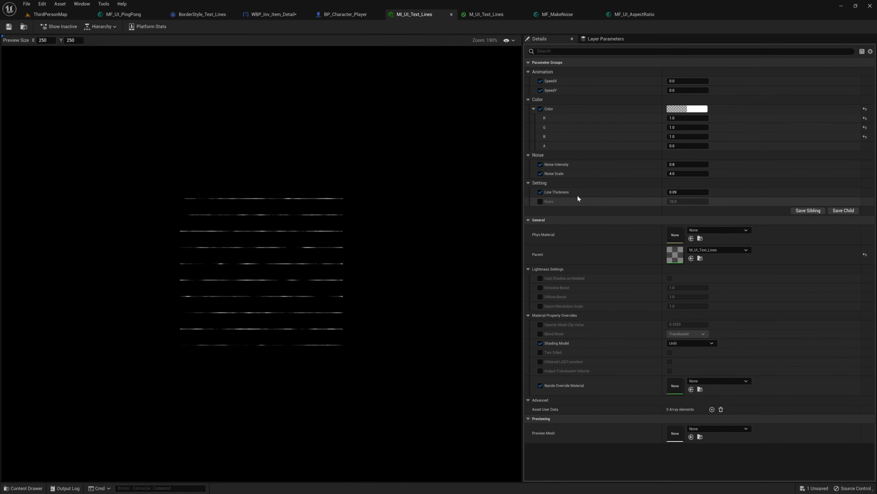
Open WBP_Inv_Item_Detail's event graph and examine the Description Panel and Event Tick nodes under Update Lines for Screen Size
click(273, 14)
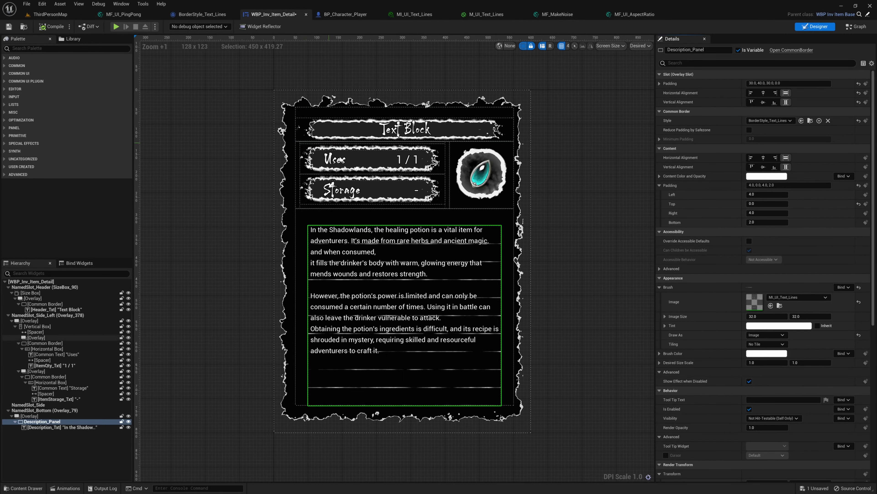
click(857, 26)
right_drag(420, 268, 574, 292)
scroll(356, 269, up, 3)
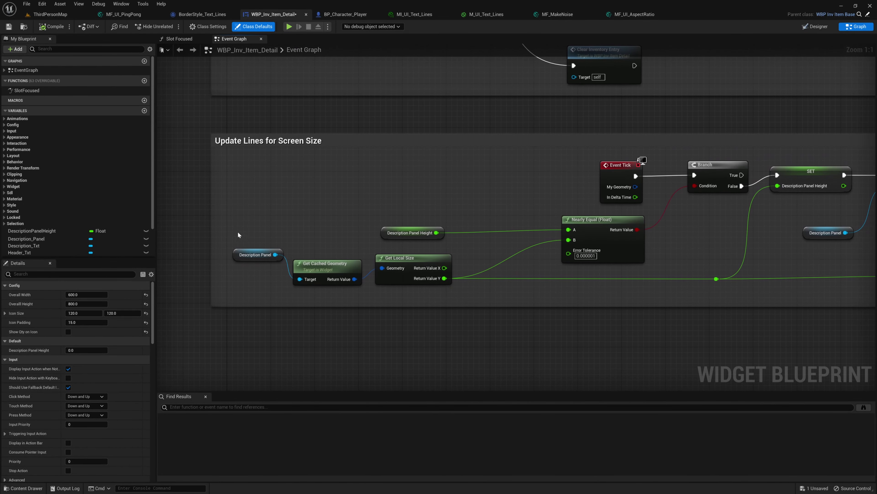
drag(267, 282, 244, 257)
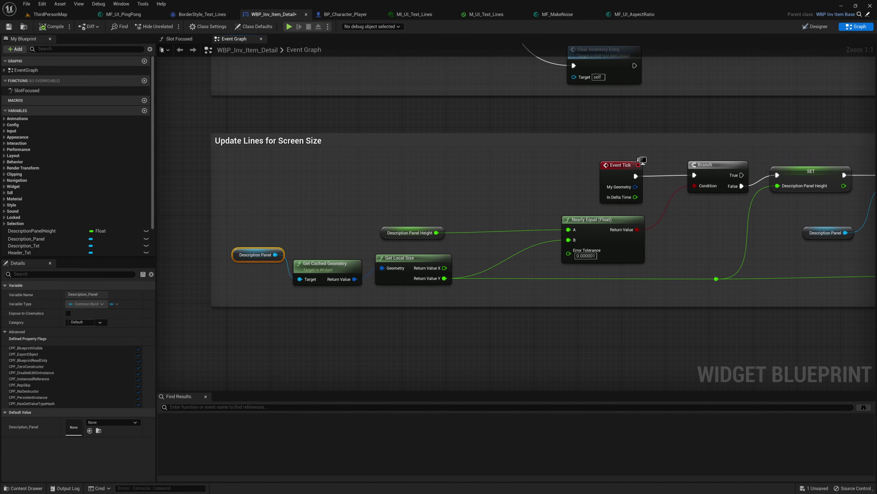
right_drag(599, 181, 579, 186)
right_drag(517, 195, 494, 198)
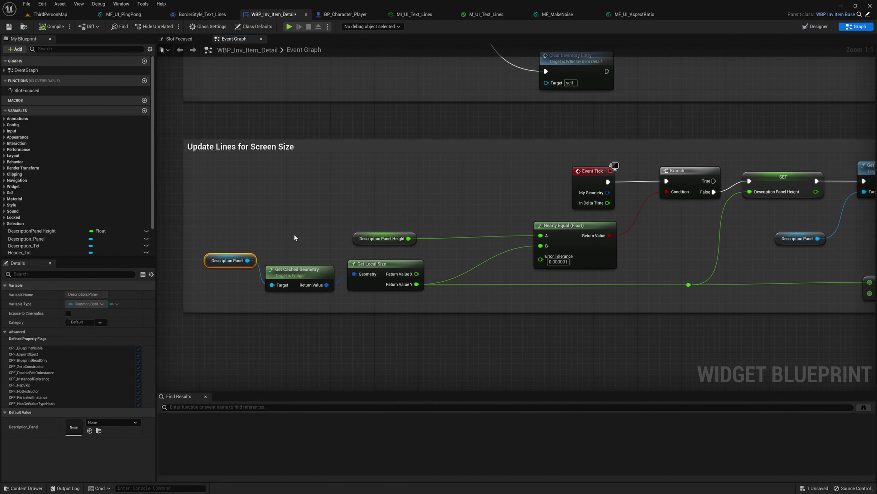
Trace the panel's cached geometry through Get Local Size's Y output to the Nearly Equal comparison with Description Panel Height
right_drag(300, 237, 266, 248)
right_drag(410, 300, 375, 292)
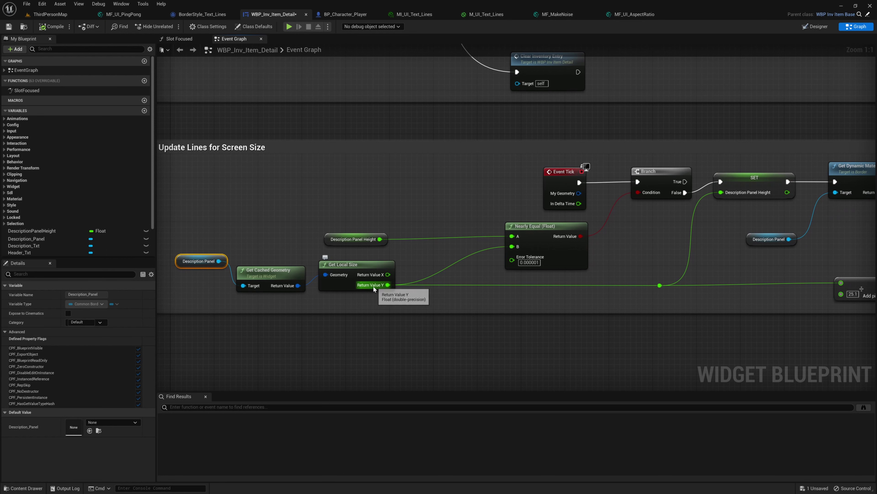
right_drag(436, 295, 427, 300)
drag(373, 255, 373, 255)
right_drag(402, 262, 361, 264)
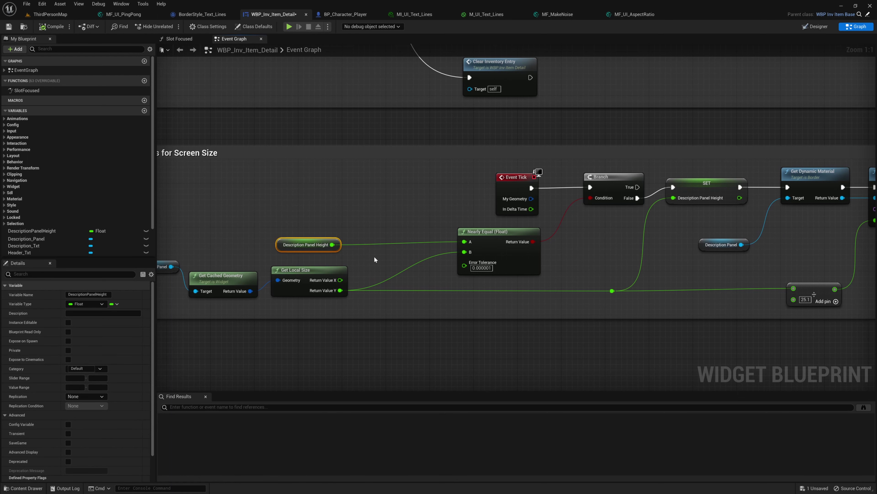
Follow the Branch's False path through SET and Get Dynamic Material to Set Scalar Parameter Value for Rows
right_drag(721, 245, 480, 233)
drag(508, 268, 509, 267)
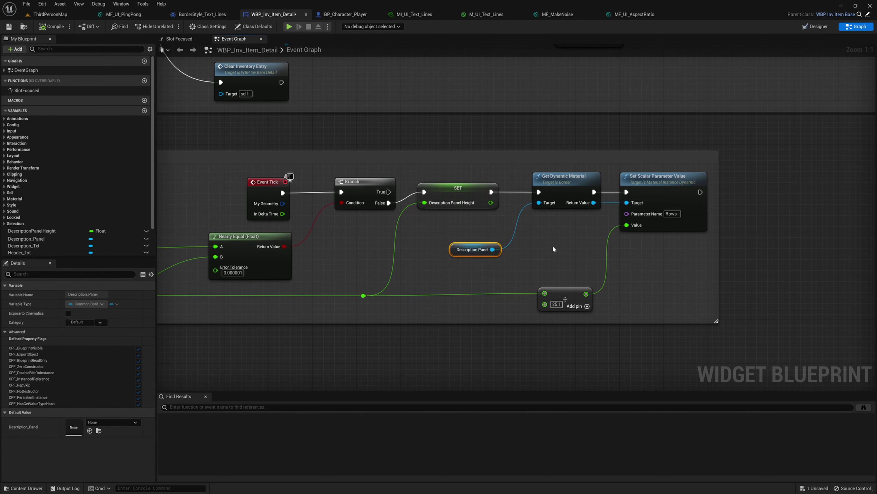
right_drag(551, 250, 493, 252)
drag(413, 253, 414, 243)
right_drag(519, 215, 458, 228)
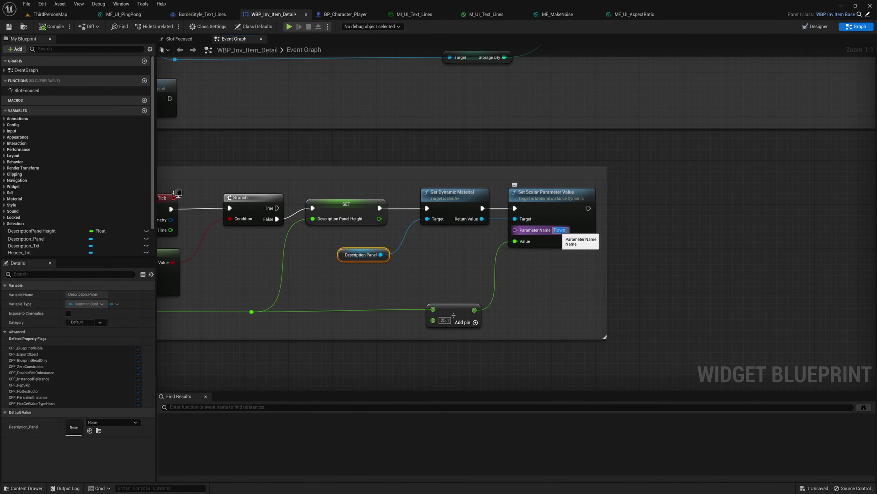
right_drag(434, 310, 454, 284)
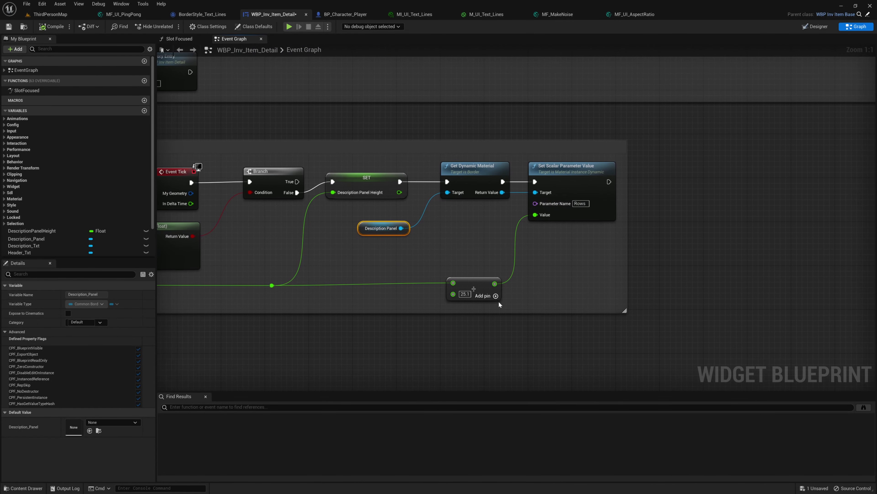
Examine how the panel's local height is divided by 25.1 to feed the Rows parameter value
scroll(494, 301, down, 2)
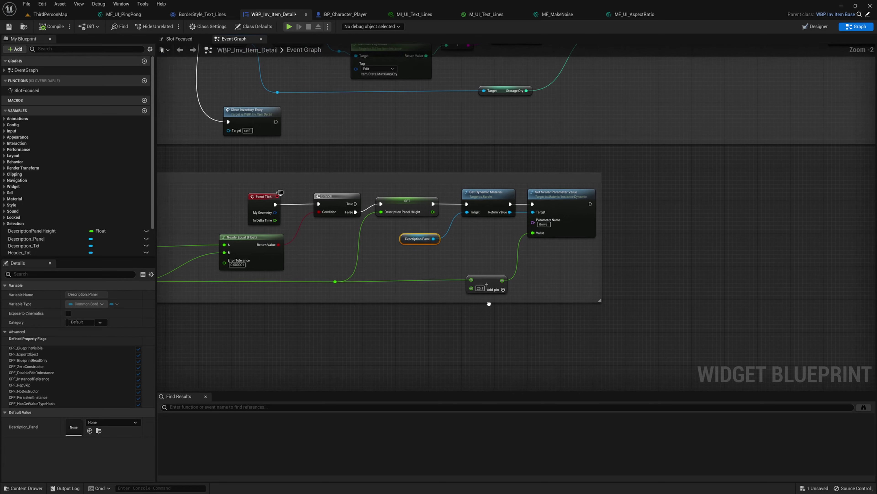
scroll(509, 287, up, 2)
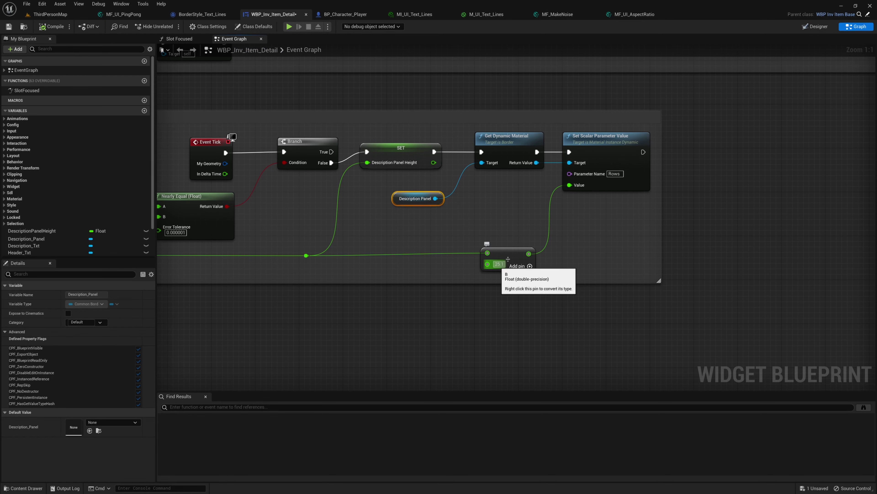
scroll(504, 279, down, 5)
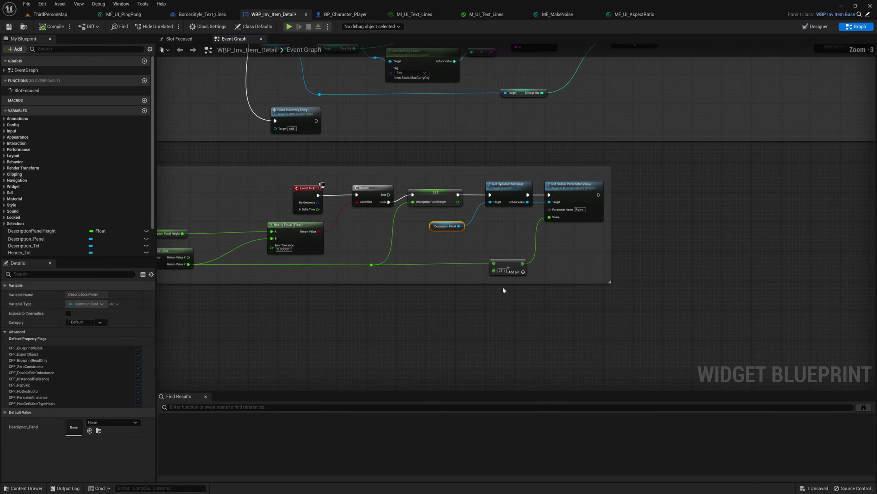
scroll(522, 282, up, 2)
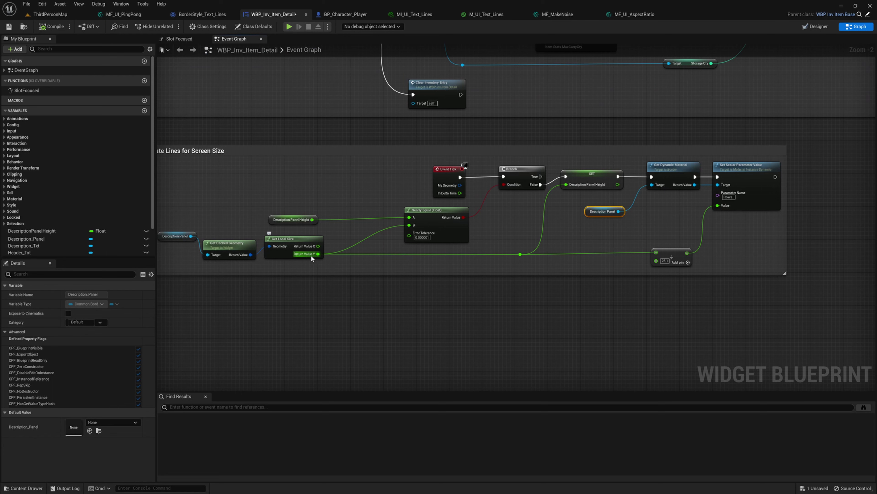
right_drag(613, 273, 474, 289)
click(525, 276)
right_drag(549, 293, 544, 296)
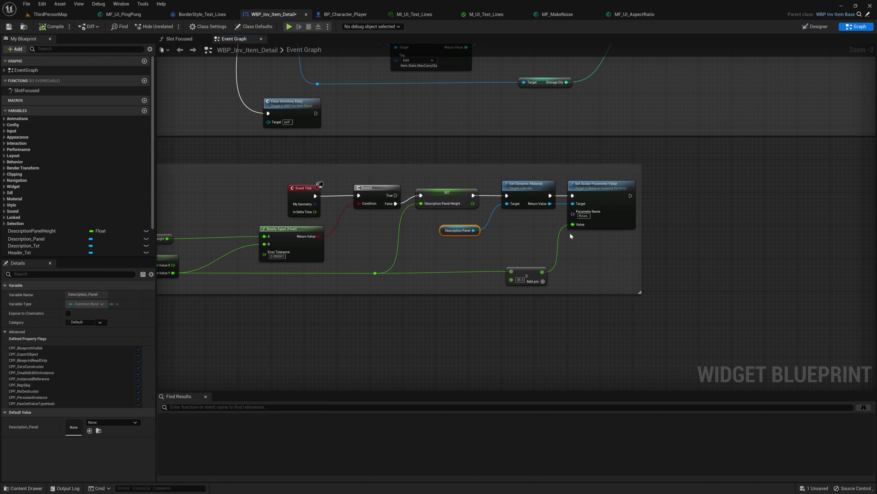
click(583, 264)
right_drag(583, 264, 574, 280)
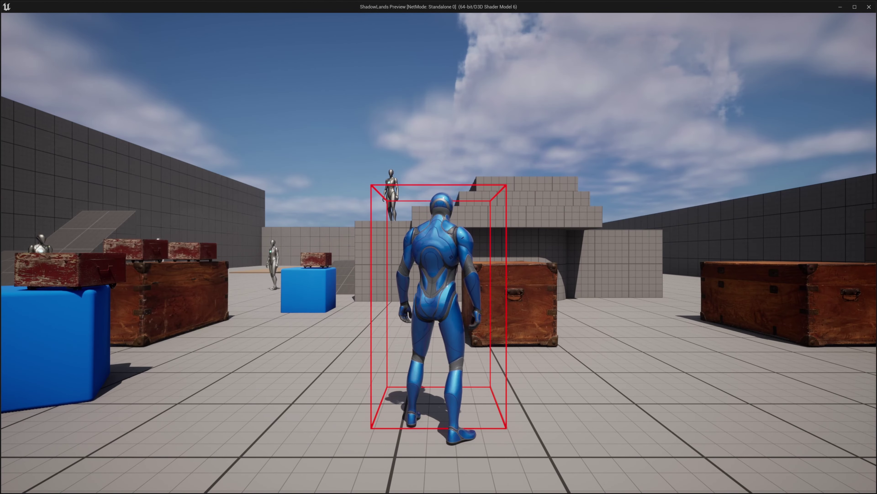
Check the Heal Pellet description lines on the Inventory page of the running preview while resizing its window, and end the preview
key(Tab)
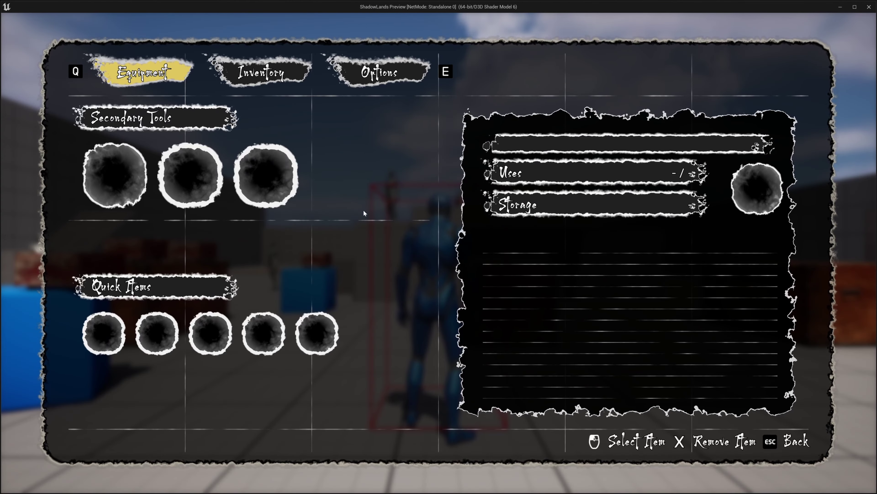
key(e)
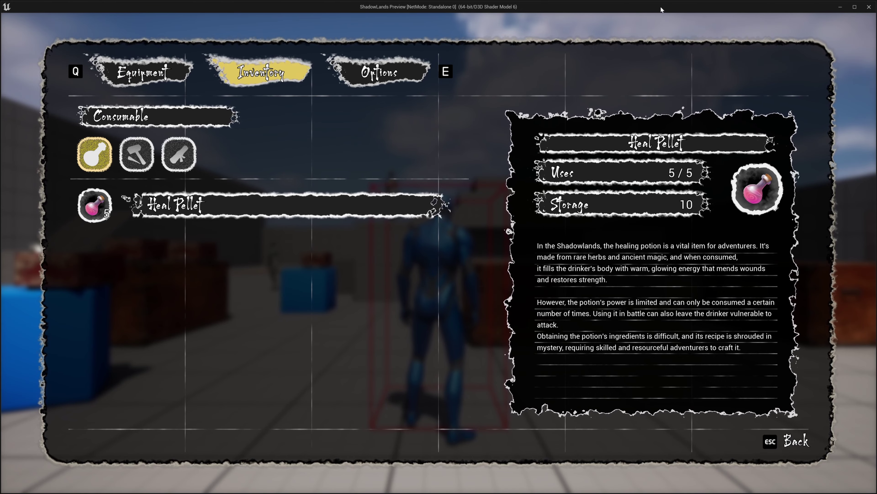
drag(661, 10, 539, 42)
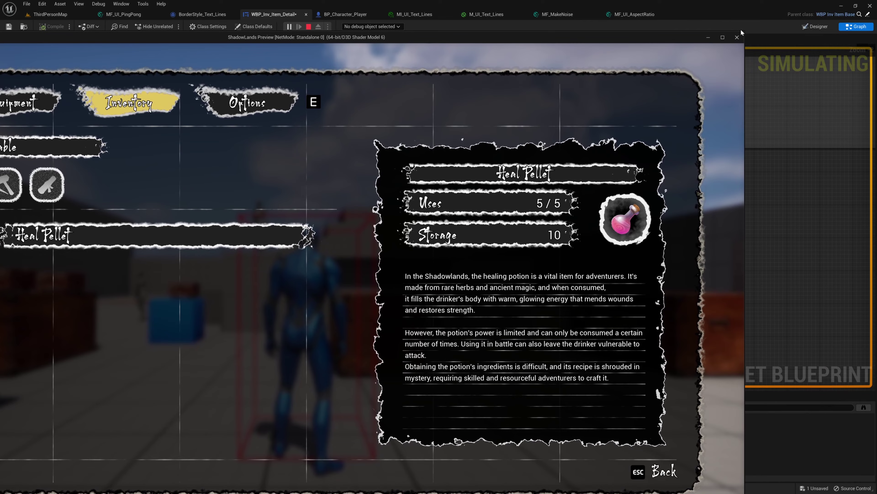
drag(745, 34, 621, 95)
drag(558, 104, 681, 46)
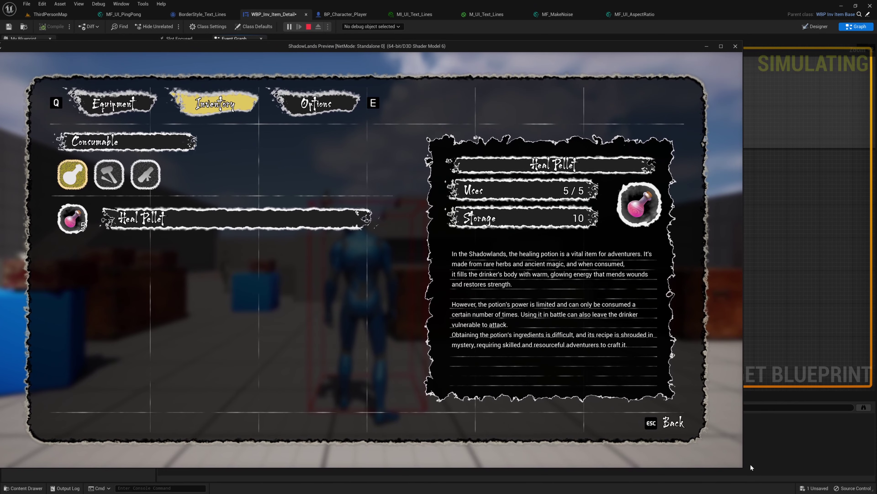
drag(743, 467, 768, 475)
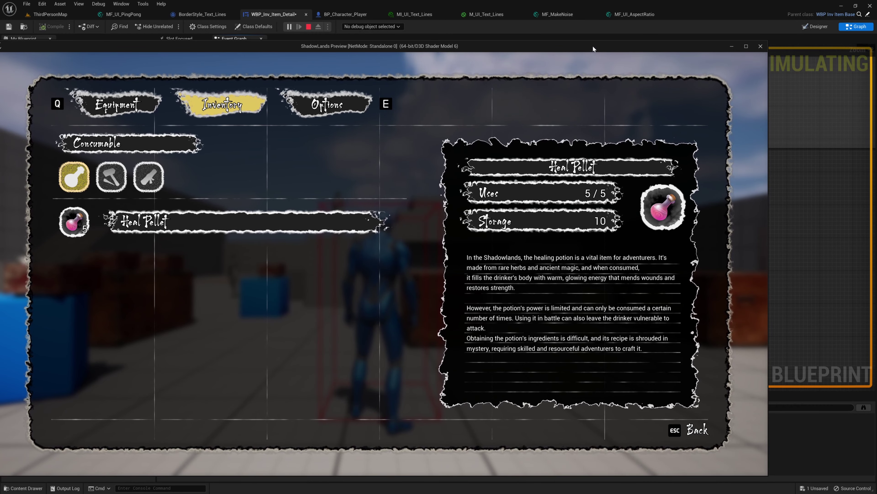
drag(593, 45, 608, 33)
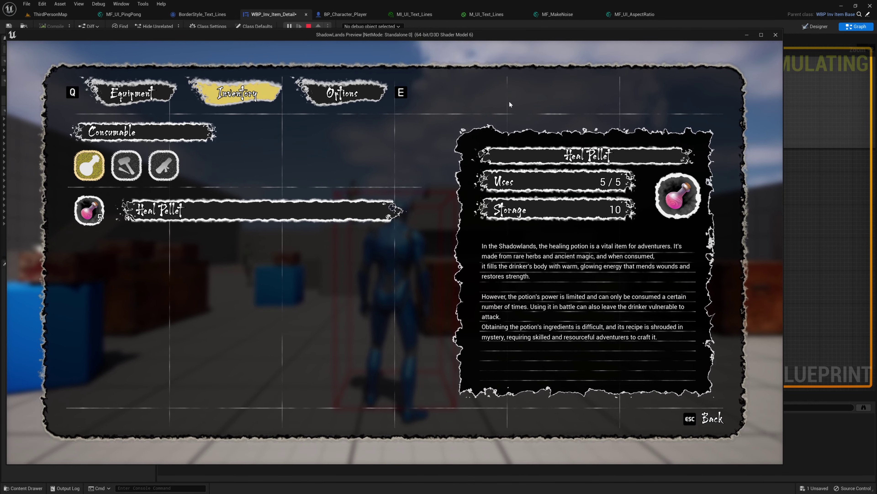
key(Escape)
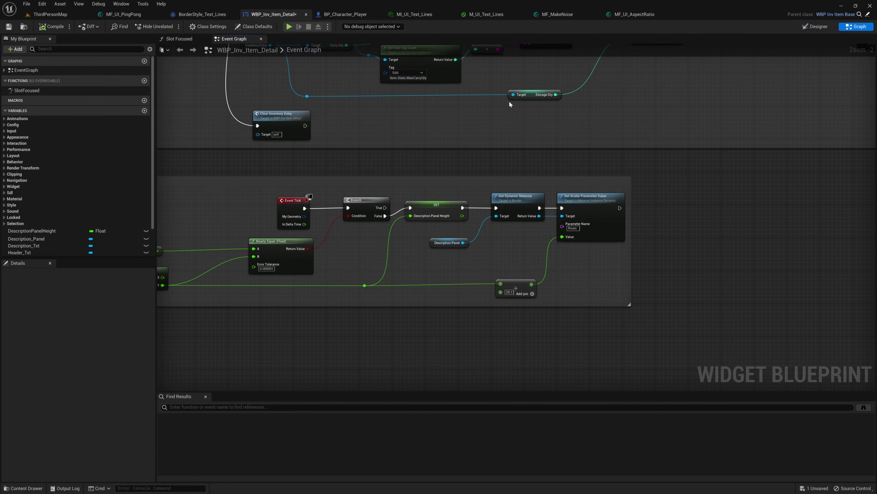
Return to the widget's Designer view and examine the item detail layout and the spacer in the Storage row
right_drag(500, 157, 551, 155)
click(815, 26)
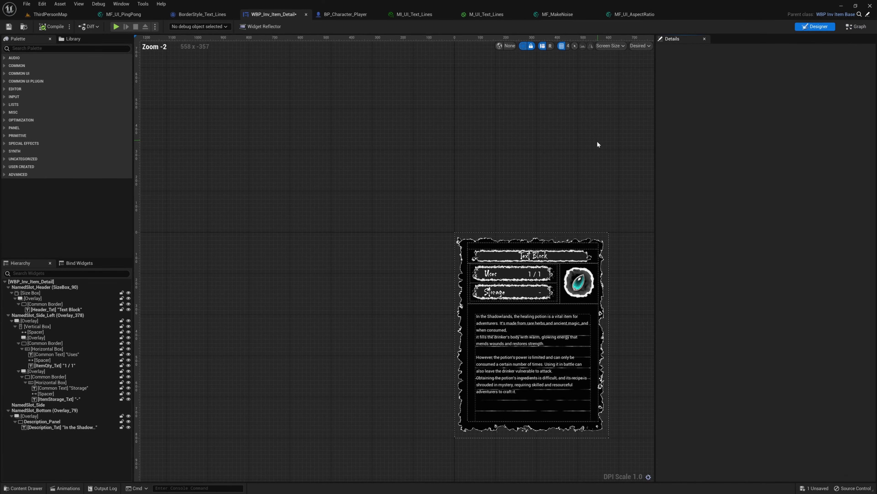
scroll(512, 143, up, 1)
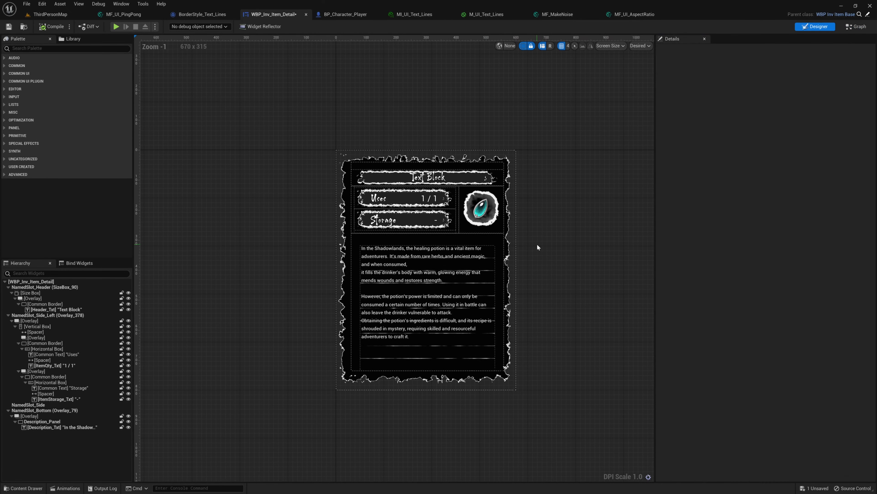
scroll(537, 246, up, 1)
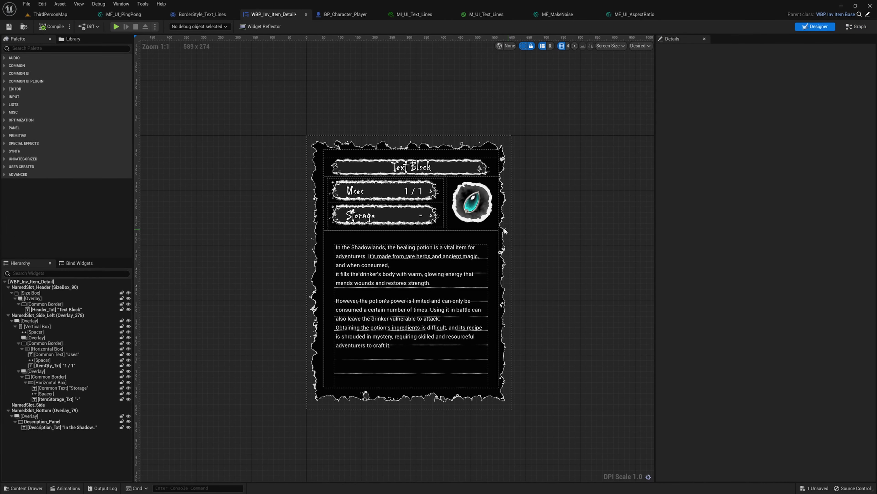
click(406, 216)
scroll(519, 239, up, 2)
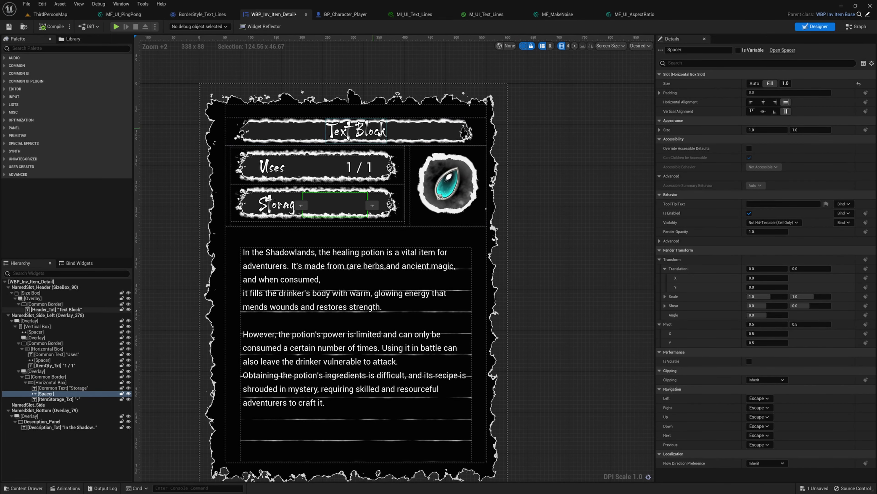